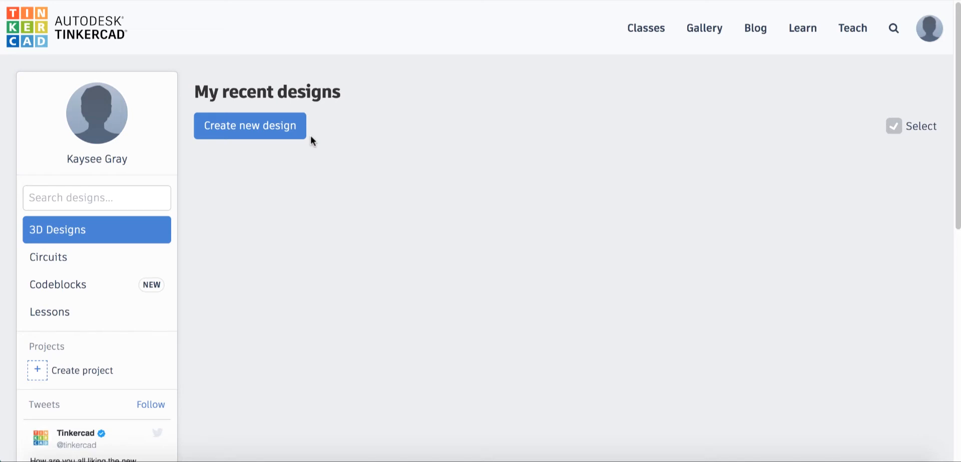
# Look over the dashboard and create a new 3D design.
pyautogui.scroll(-1, 311, 136)
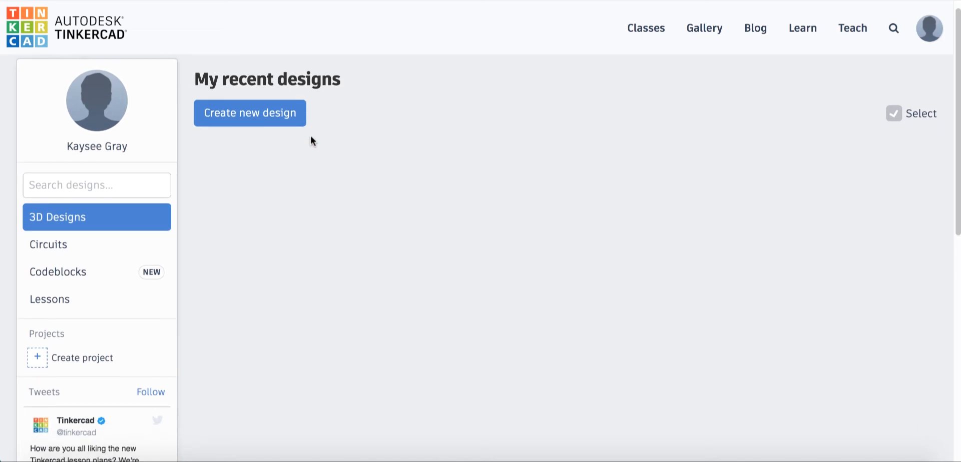
pyautogui.scroll(-1, 311, 141)
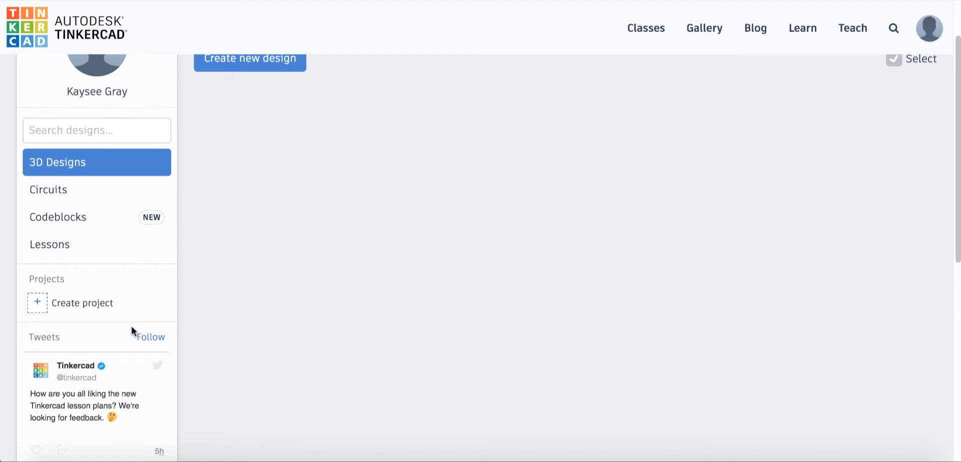
pyautogui.scroll(-4, 131, 331)
pyautogui.scroll(1, 131, 326)
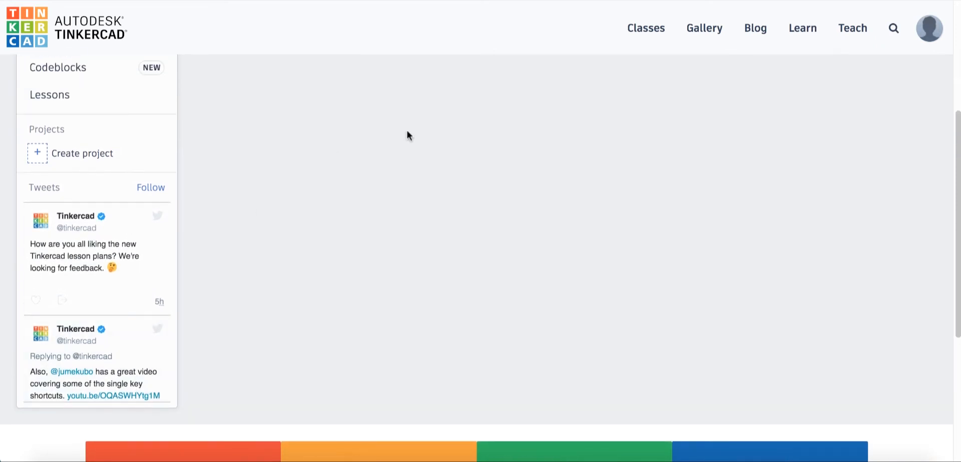
pyautogui.scroll(3, 406, 128)
pyautogui.scroll(2, 248, 245)
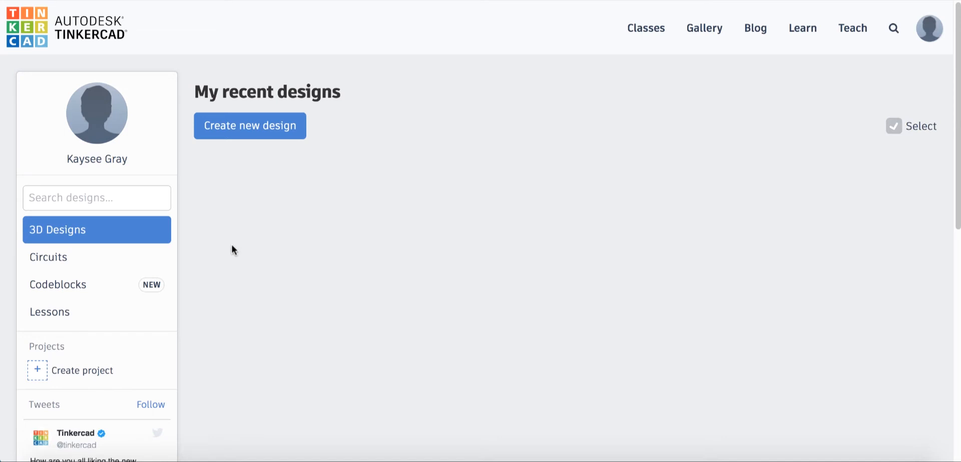
pyautogui.click(252, 130)
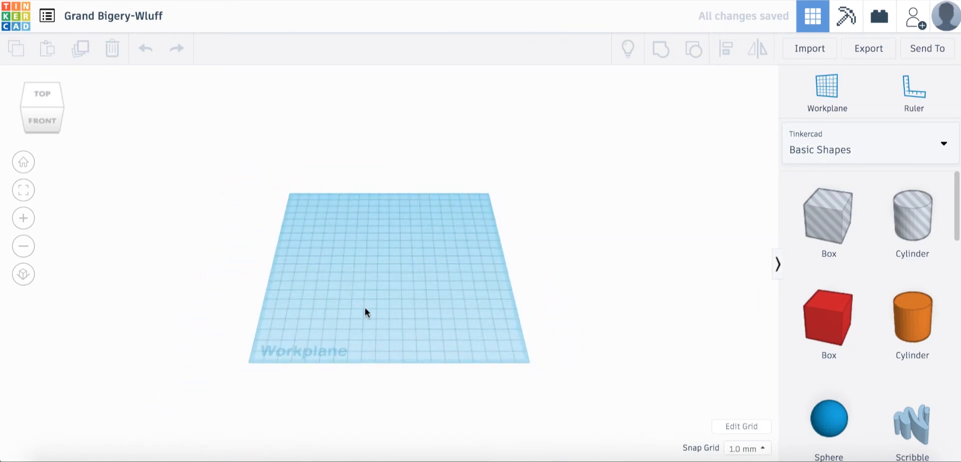
# Examine the empty workplane at different zoom levels and from the top, the front and an angled view.
pyautogui.scroll(5, 336, 291)
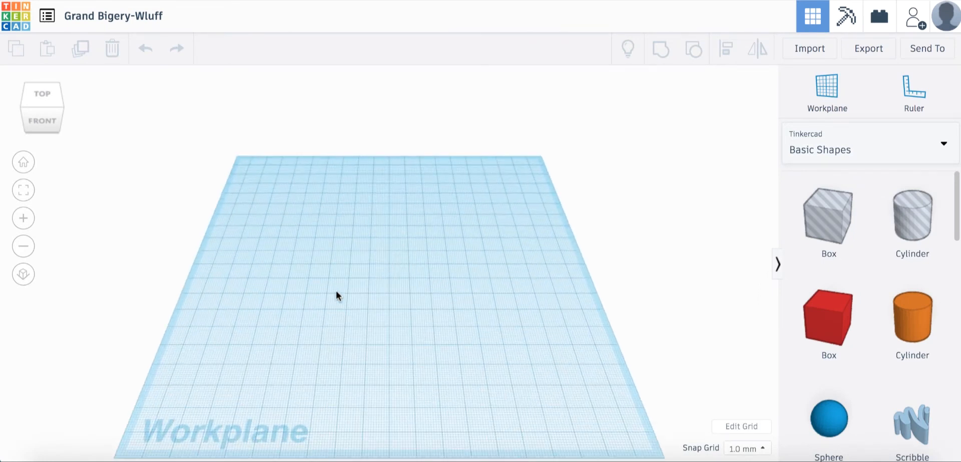
pyautogui.scroll(-5, 228, 282)
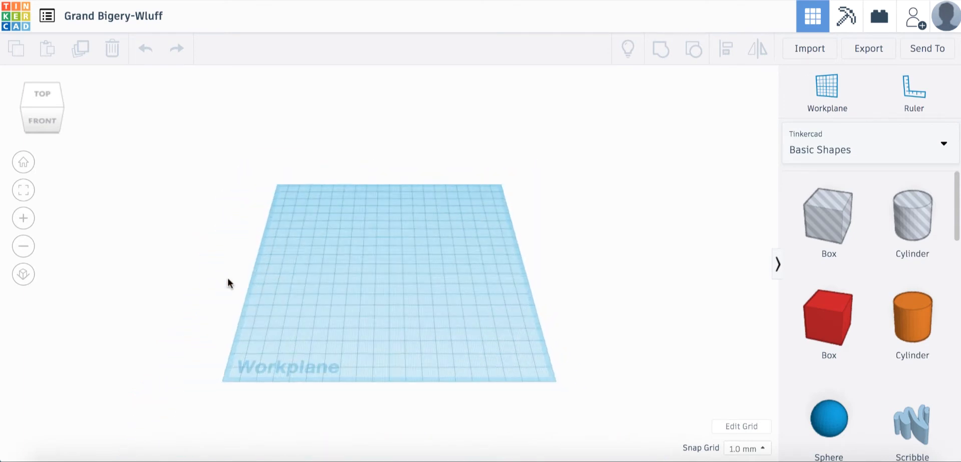
pyautogui.scroll(5, 228, 282)
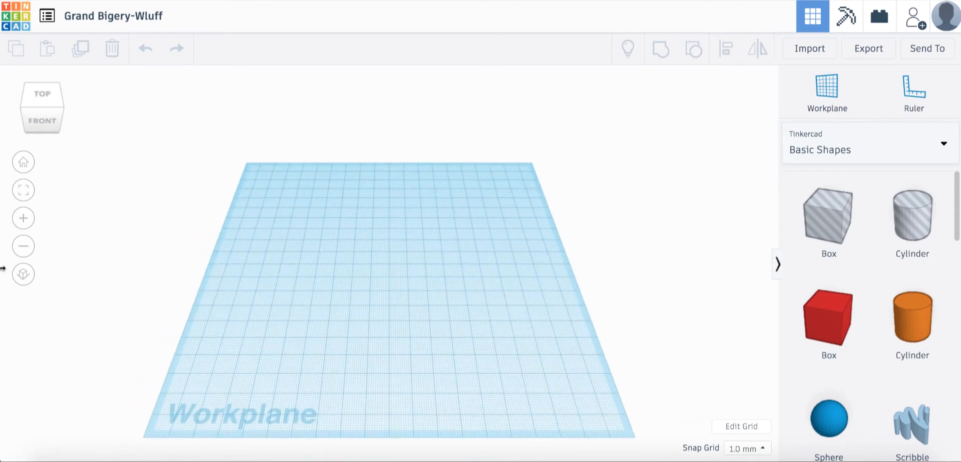
pyautogui.click(23, 247)
pyautogui.click(23, 219)
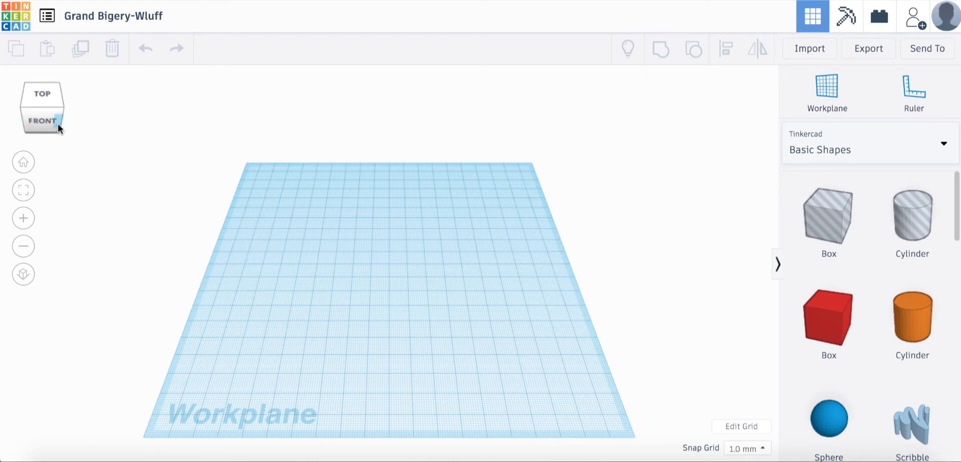
pyautogui.moveTo(49, 124)
pyautogui.mouseDown()
pyautogui.moveTo(22, 129)
pyautogui.moveTo(19, 118)
pyautogui.moveTo(74, 117)
pyautogui.moveTo(78, 128)
pyautogui.moveTo(48, 136)
pyautogui.moveTo(50, 123)
pyautogui.mouseUp()
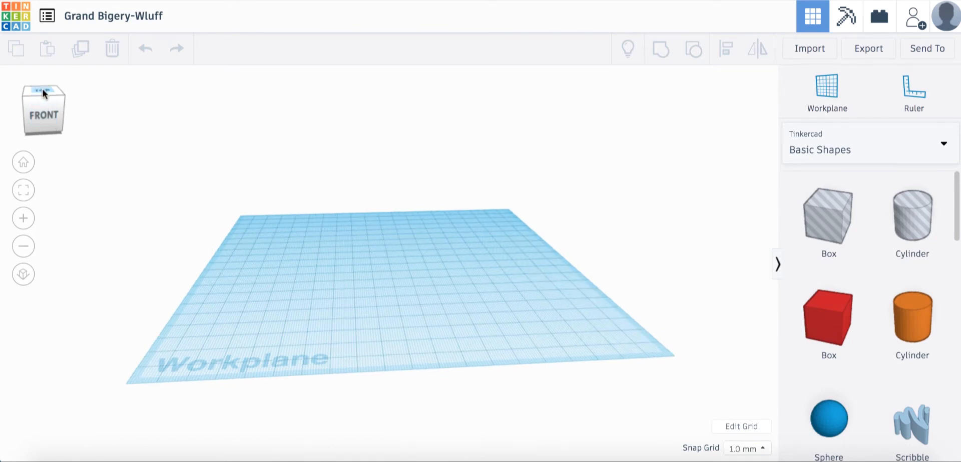
pyautogui.moveTo(42, 88); pyautogui.dragTo(43, 89)
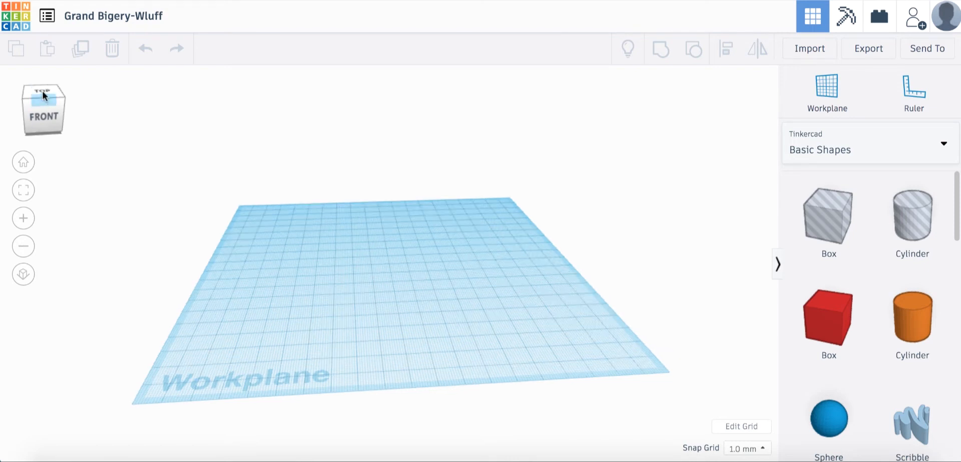
pyautogui.click(42, 90)
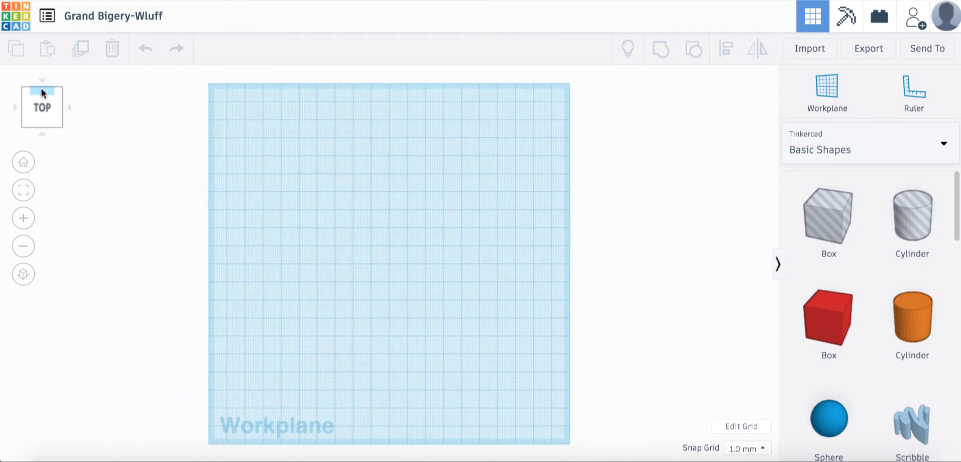
pyautogui.click(42, 118)
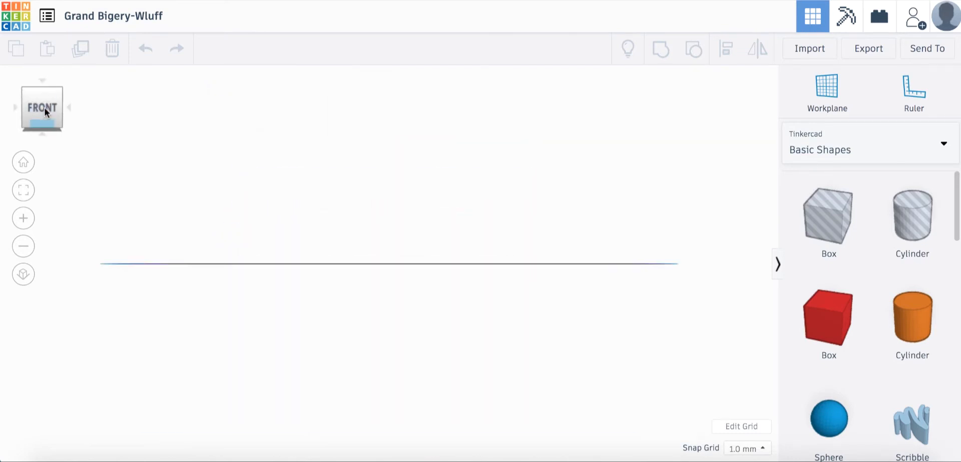
pyautogui.click(44, 103)
pyautogui.moveTo(42, 108); pyautogui.dragTo(44, 111)
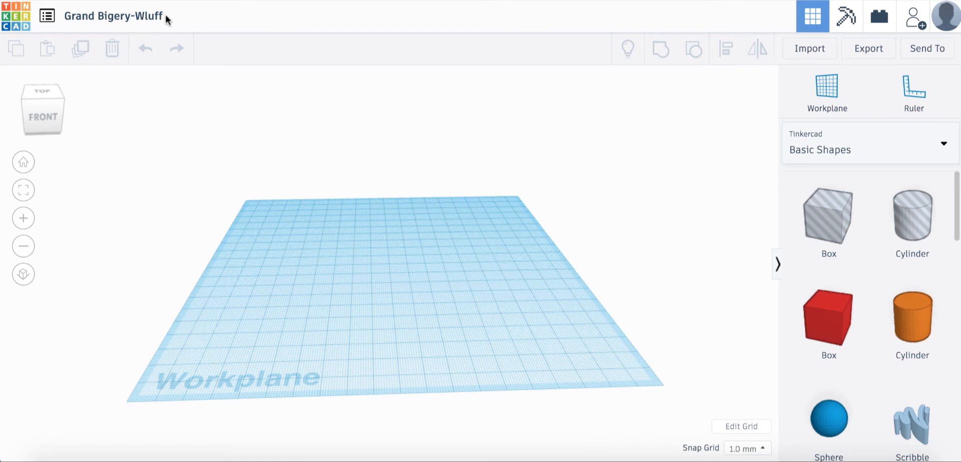
# Rename the design as "Tactile Sensory Tool #1".
pyautogui.click(134, 14)
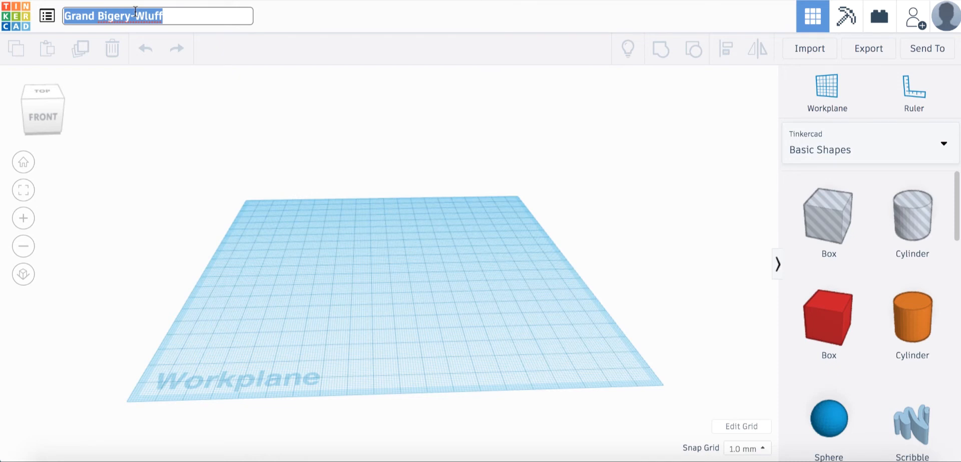
pyautogui.write('Tactile Sensory Tool #1')
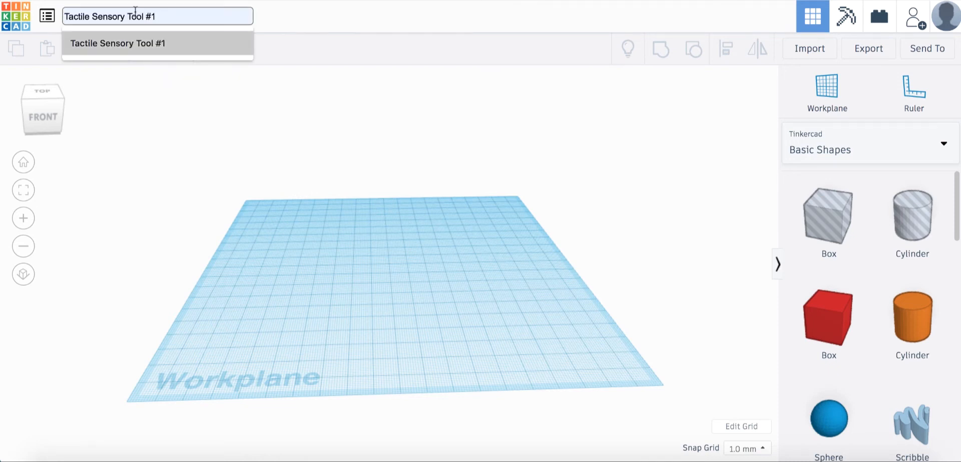
pyautogui.click(119, 47)
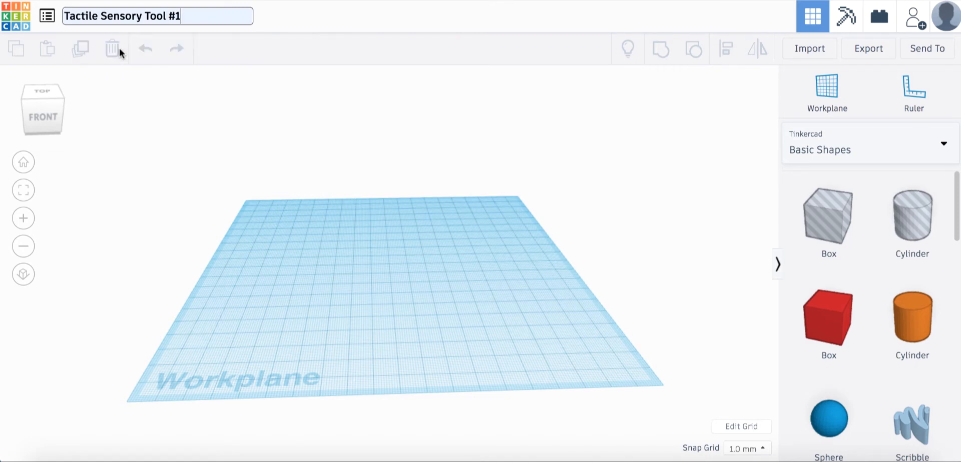
pyautogui.click(153, 102)
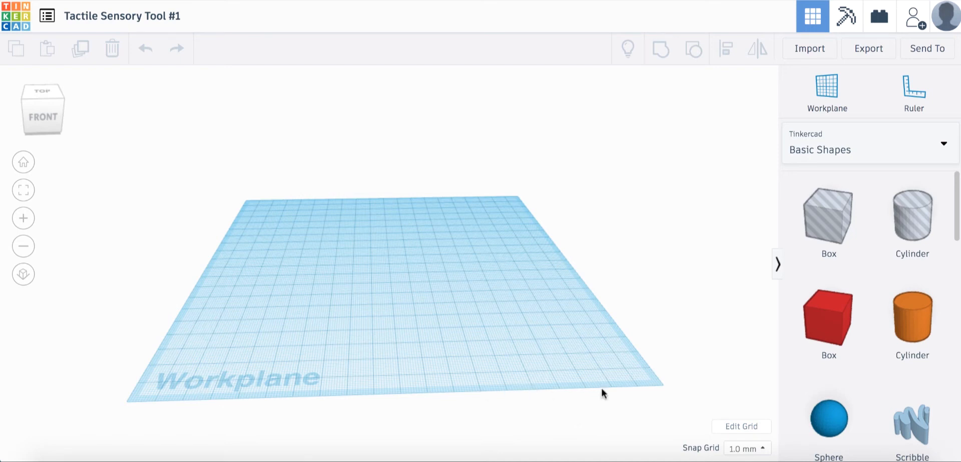
# Review the unit choices and size settings in the grid properties, and close them without updating the grid.
pyautogui.click(750, 426)
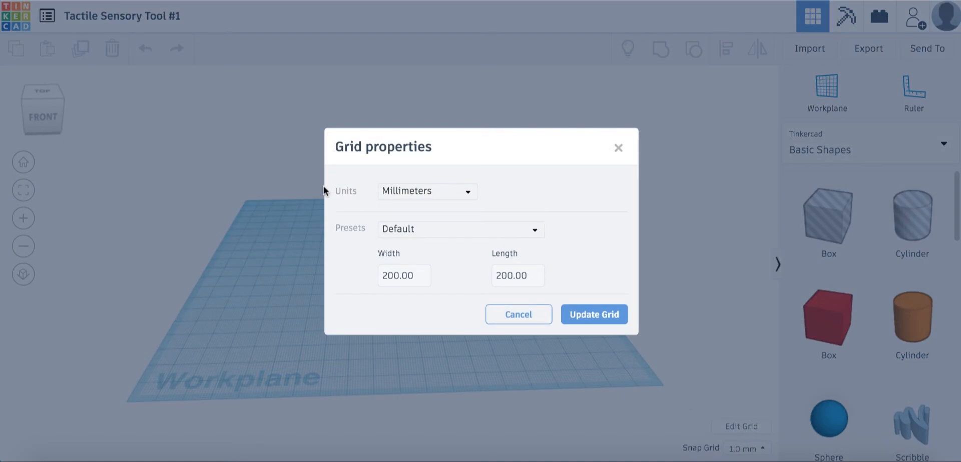
pyautogui.click(466, 193)
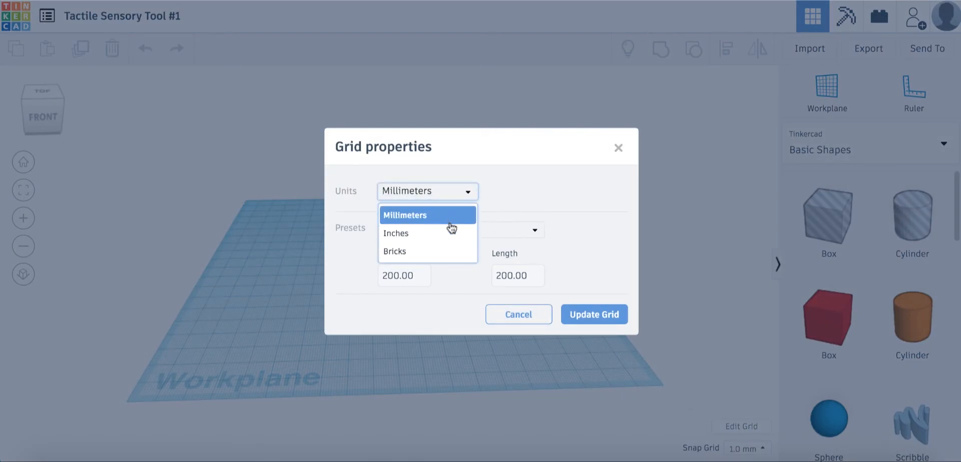
pyautogui.click(471, 194)
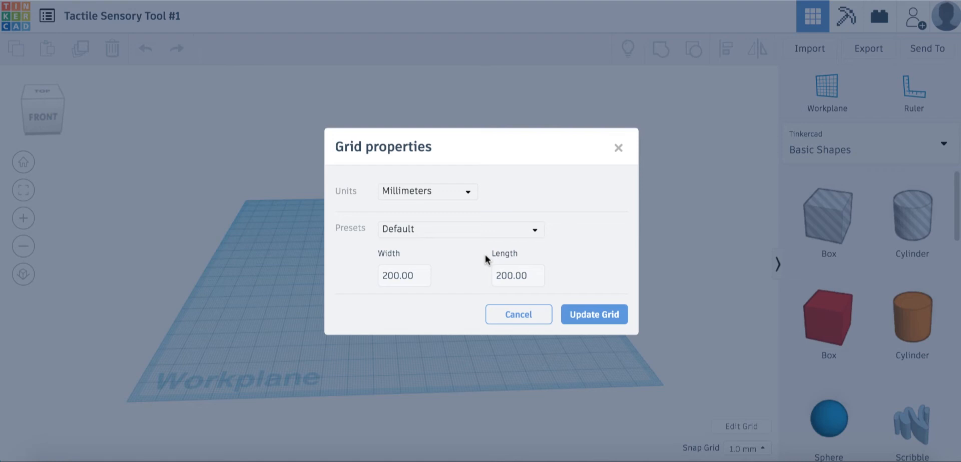
pyautogui.click(620, 149)
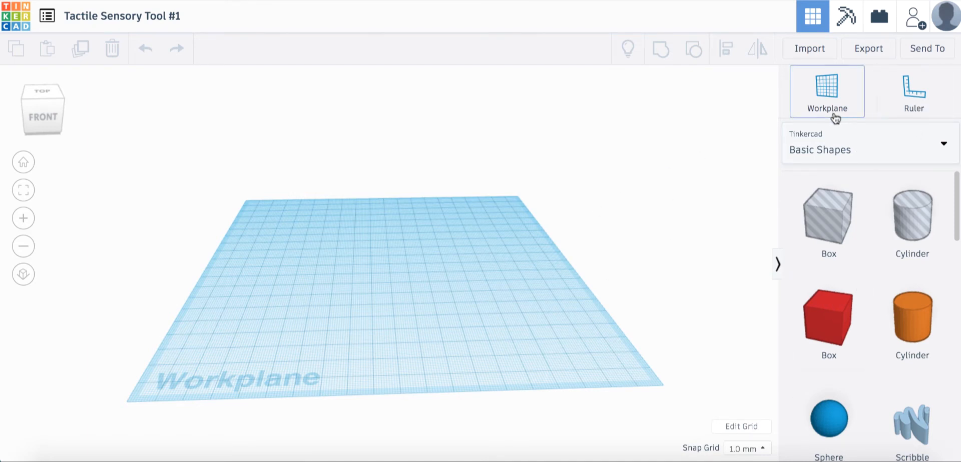
# Place a ruler on the workplane and move its origin to the front-left corner beside the Workplane label.
pyautogui.click(907, 106)
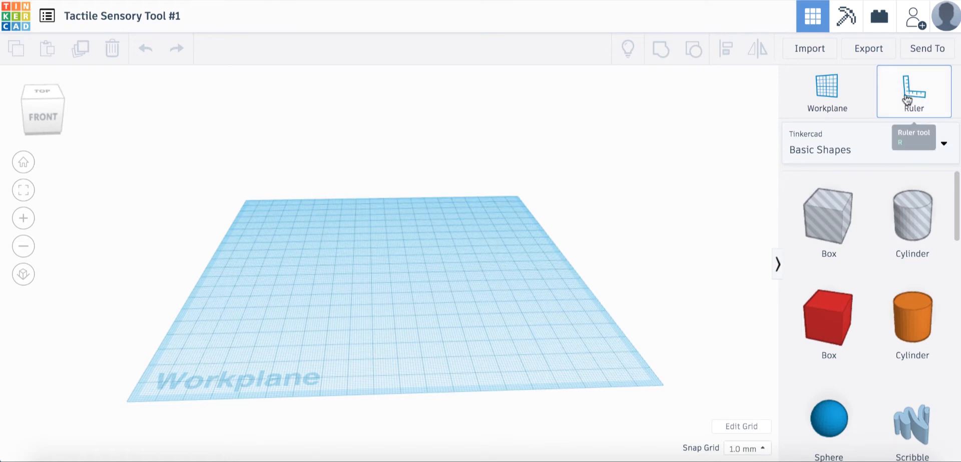
pyautogui.click(359, 304)
pyautogui.moveTo(359, 305)
pyautogui.mouseDown()
pyautogui.moveTo(181, 382)
pyautogui.moveTo(163, 374)
pyautogui.moveTo(130, 401)
pyautogui.mouseUp()
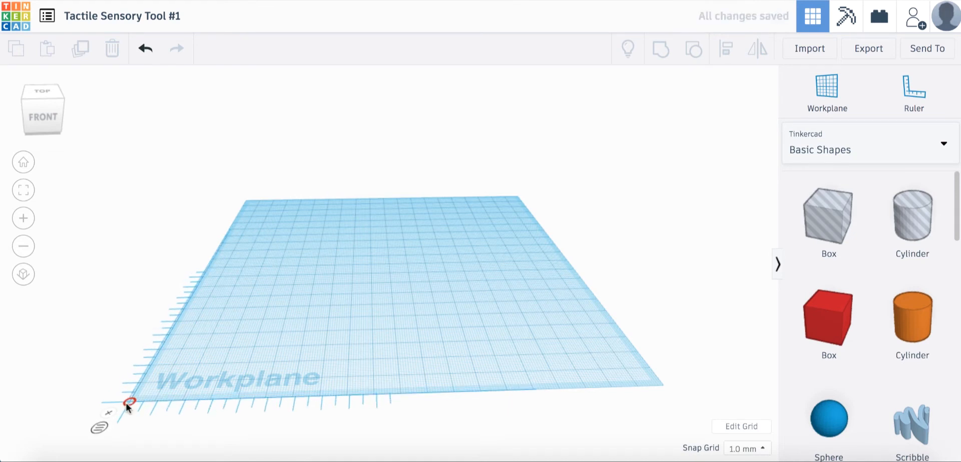
pyautogui.click(126, 402)
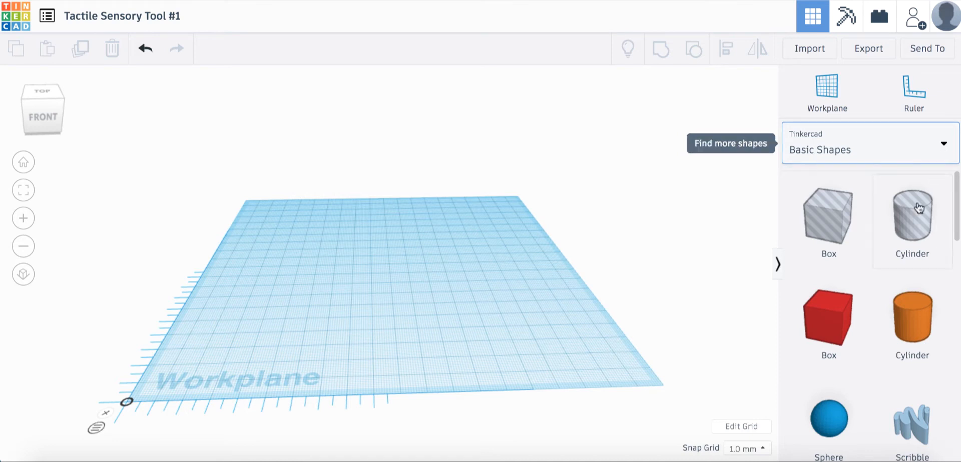
# Browse the shapes available in the Basic Shapes collection.
pyautogui.scroll(-6, 884, 271)
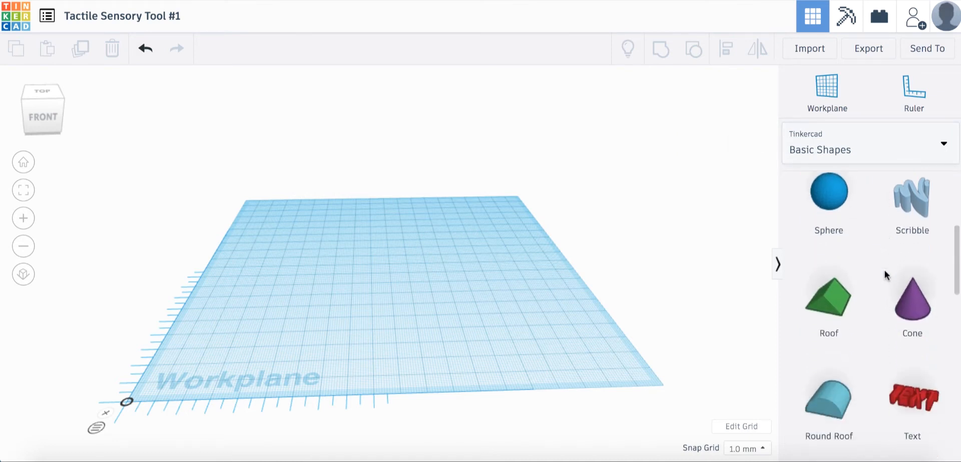
pyautogui.scroll(-4, 885, 275)
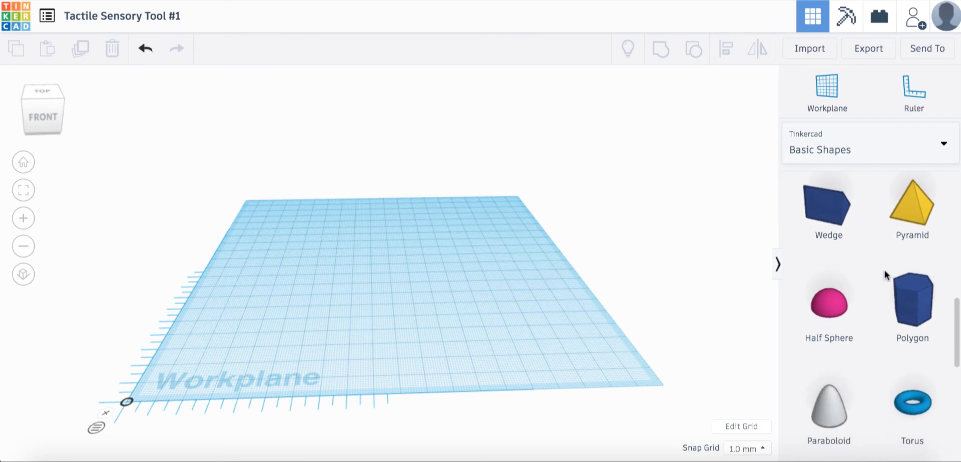
pyautogui.scroll(6, 884, 270)
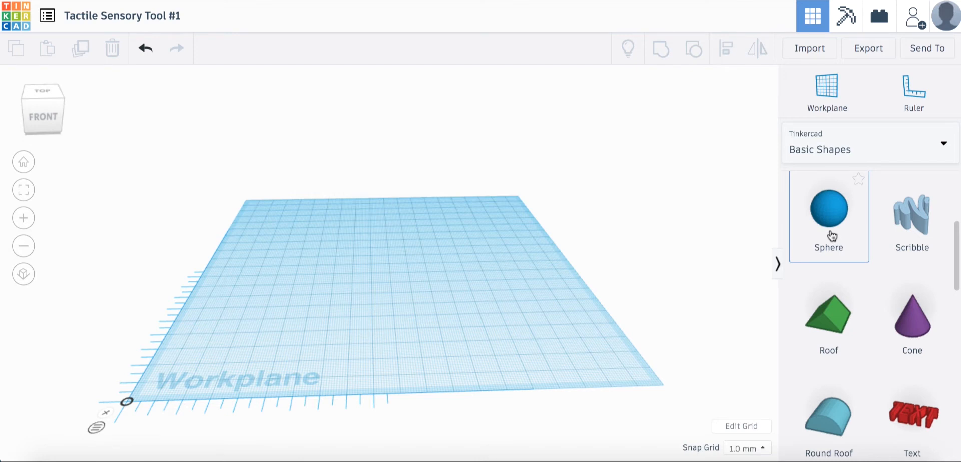
pyautogui.scroll(4, 832, 237)
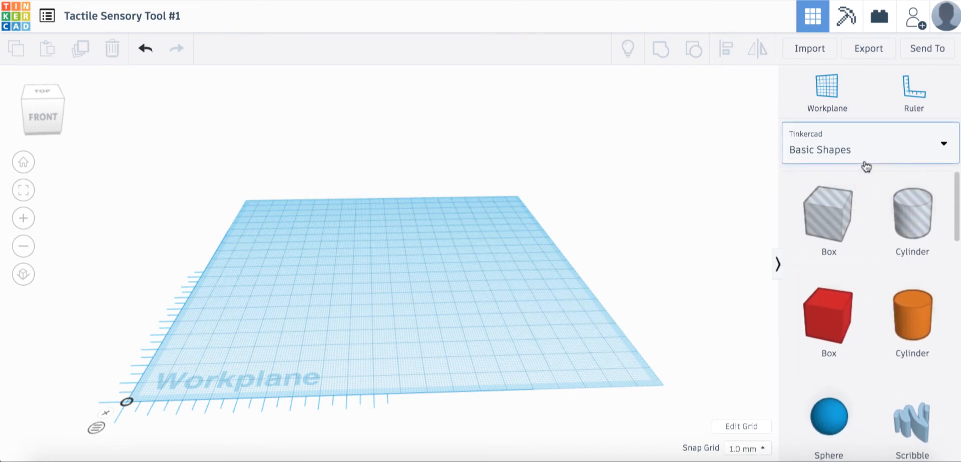
# Look through the Text and numbers collection and the Characters collection.
pyautogui.click(944, 149)
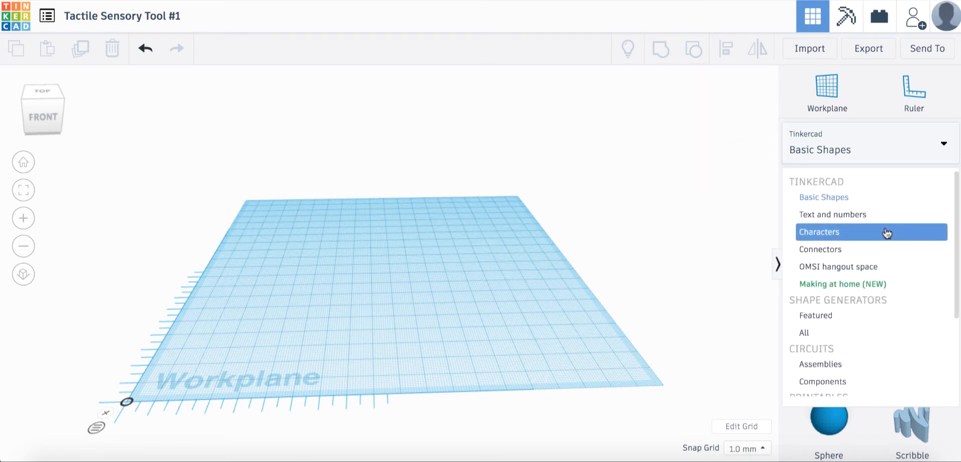
pyautogui.click(881, 214)
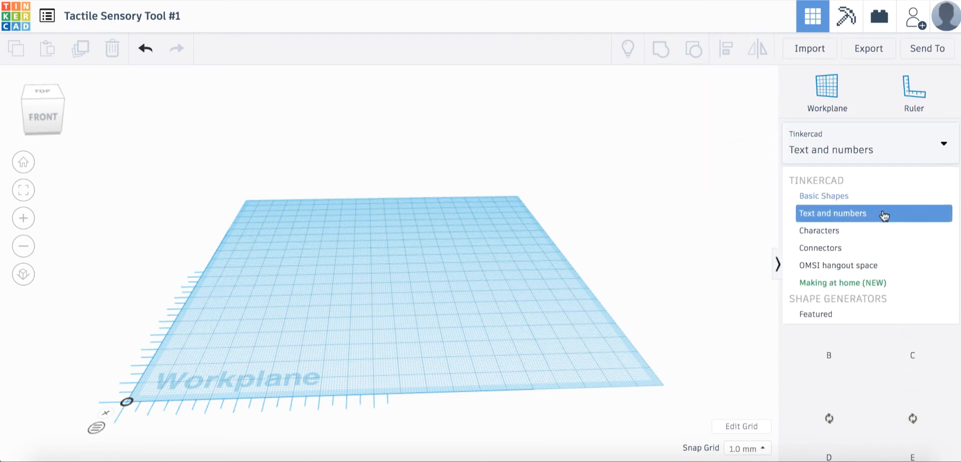
pyautogui.click(943, 150)
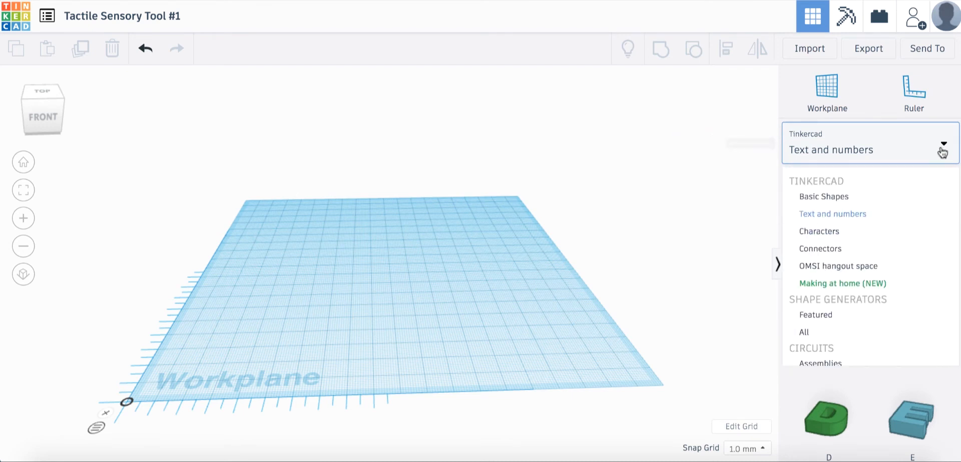
pyautogui.click(839, 234)
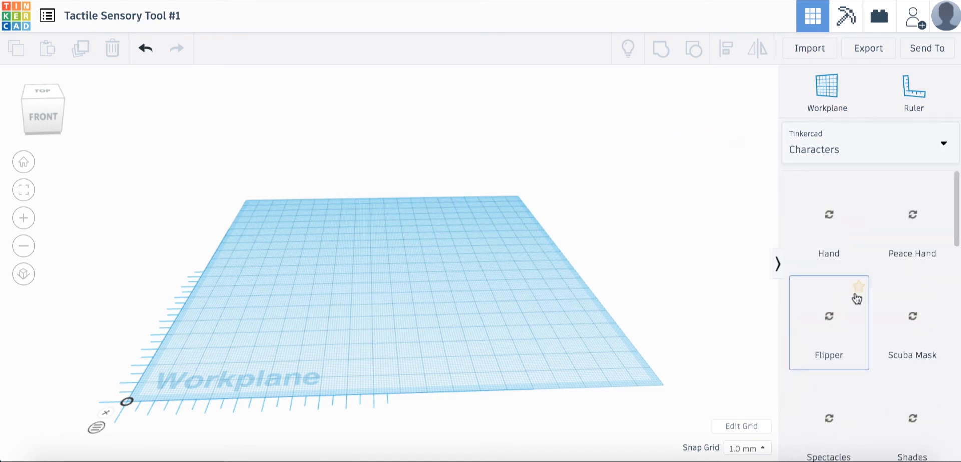
pyautogui.scroll(-2, 855, 299)
pyautogui.scroll(-2, 856, 299)
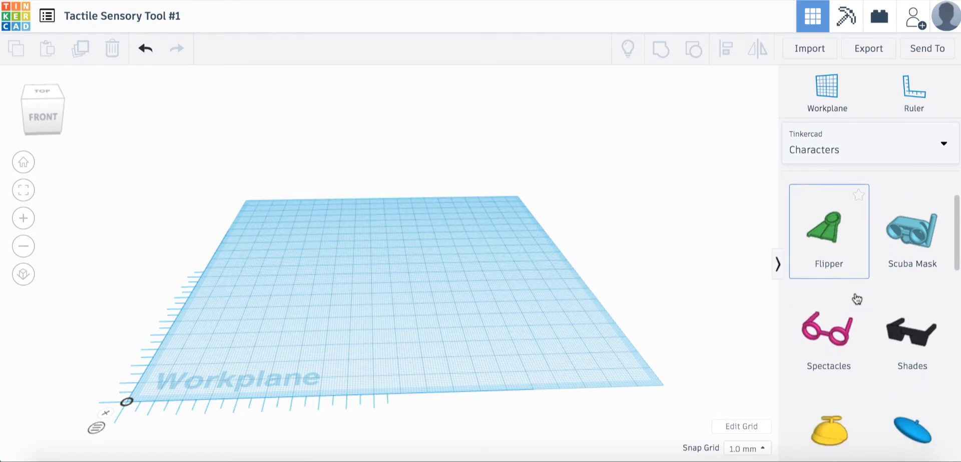
pyautogui.scroll(-2, 856, 300)
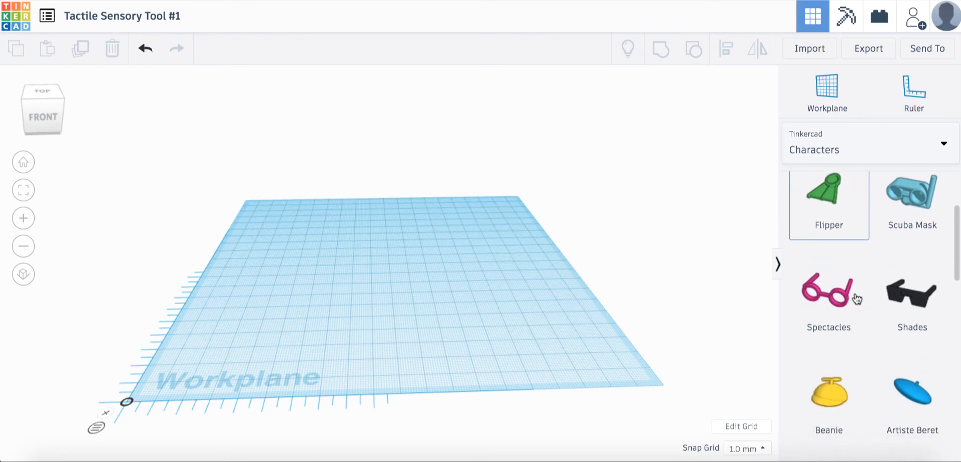
# Look through the ball joints and other parts in the Connectors collection.
pyautogui.click(943, 150)
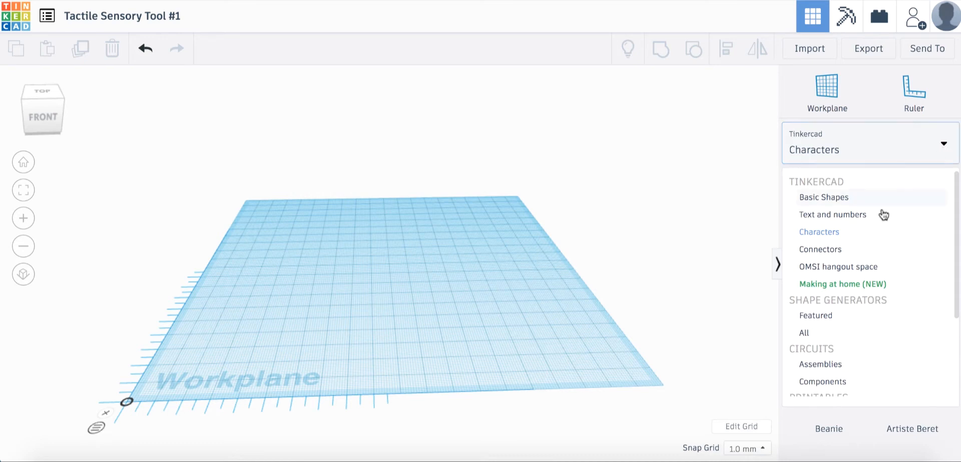
pyautogui.click(818, 250)
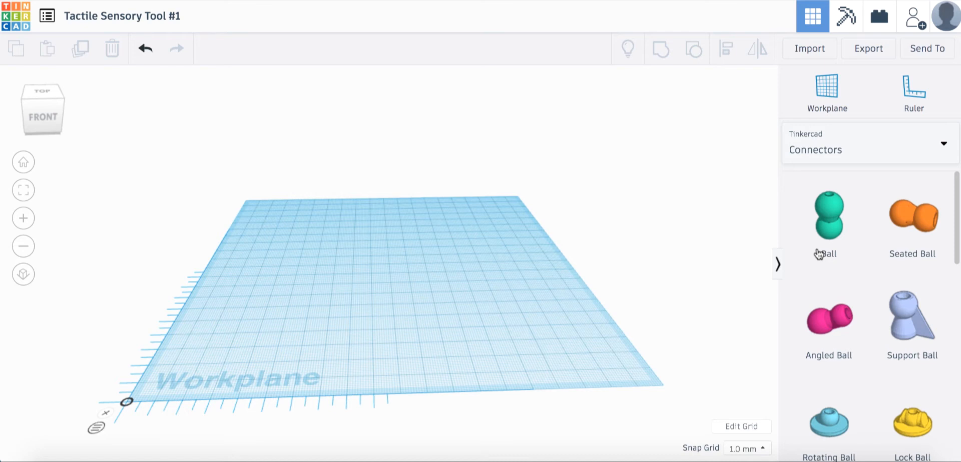
pyautogui.scroll(-1, 818, 254)
pyautogui.scroll(1, 818, 254)
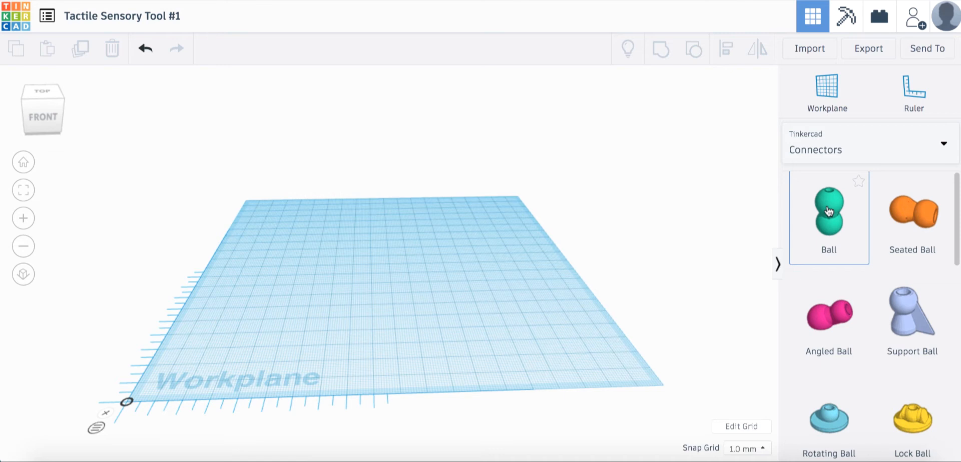
pyautogui.scroll(-4, 828, 208)
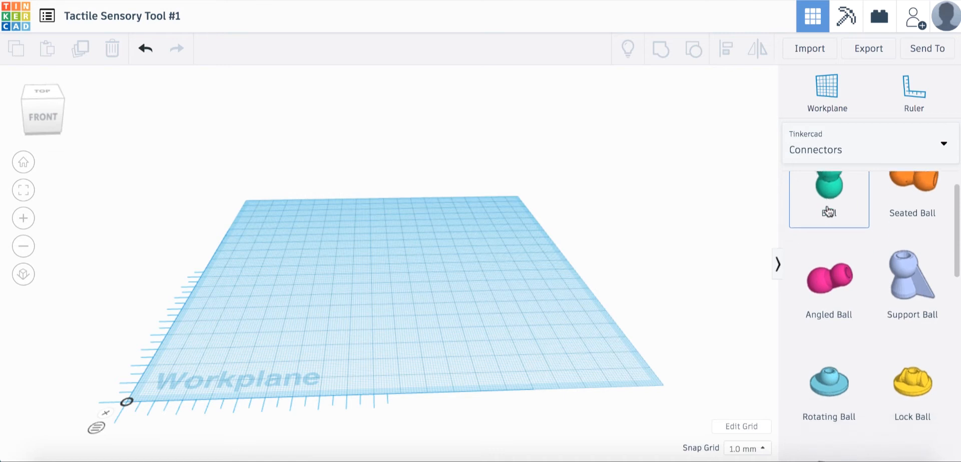
# Review the remaining shape categories and examine the parts in the Dinosaur printables collection.
pyautogui.click(925, 155)
pyautogui.scroll(-1, 823, 298)
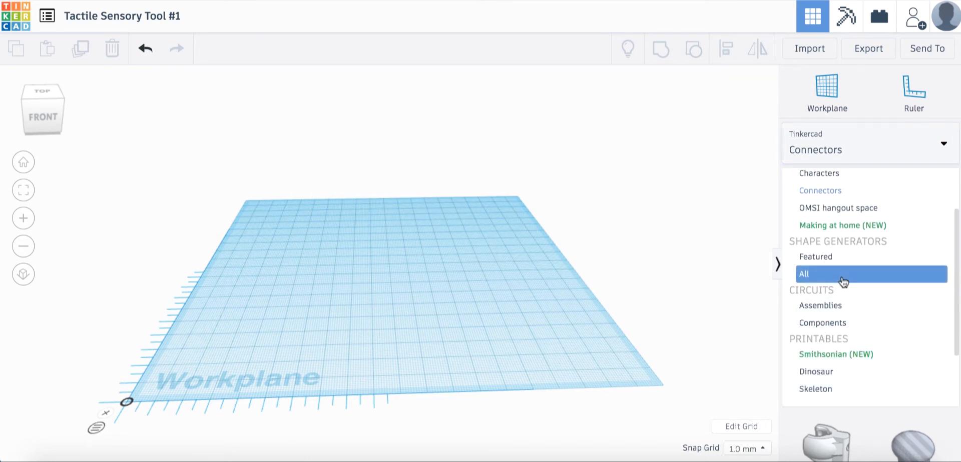
pyautogui.scroll(-1, 842, 280)
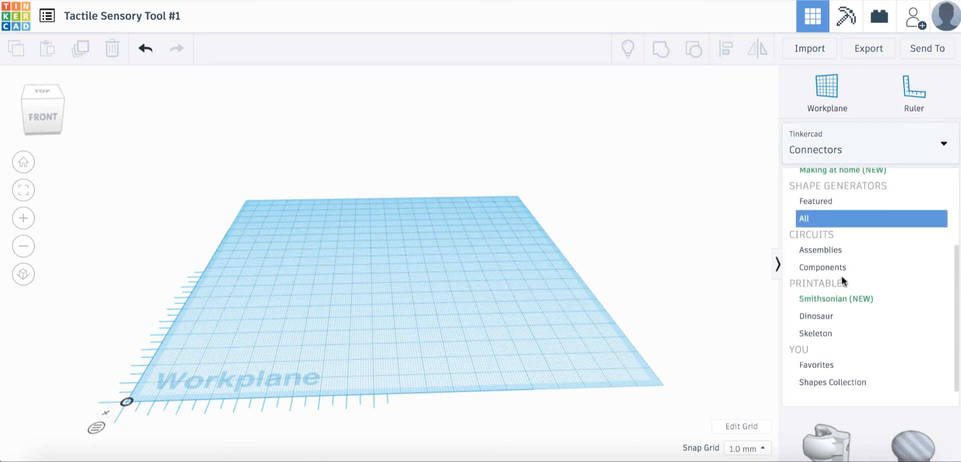
pyautogui.click(816, 319)
pyautogui.scroll(-2, 826, 323)
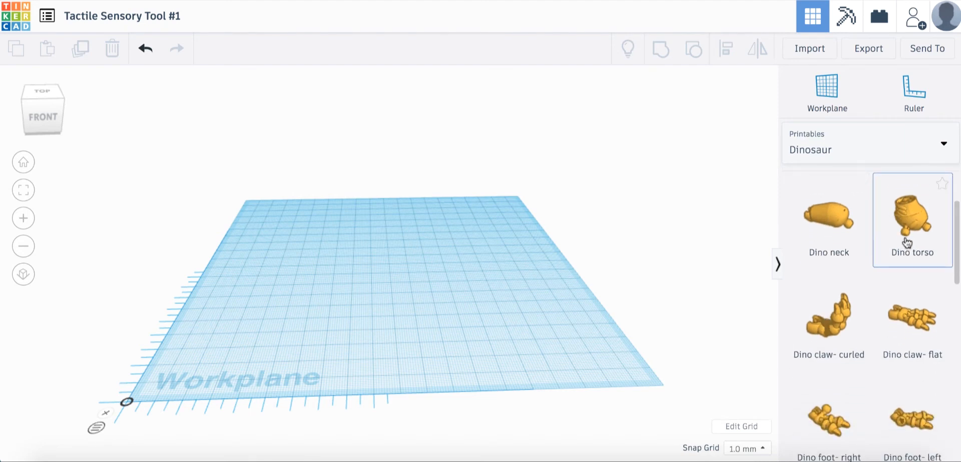
pyautogui.scroll(-1, 860, 299)
pyautogui.scroll(-2, 861, 298)
pyautogui.scroll(-2, 861, 299)
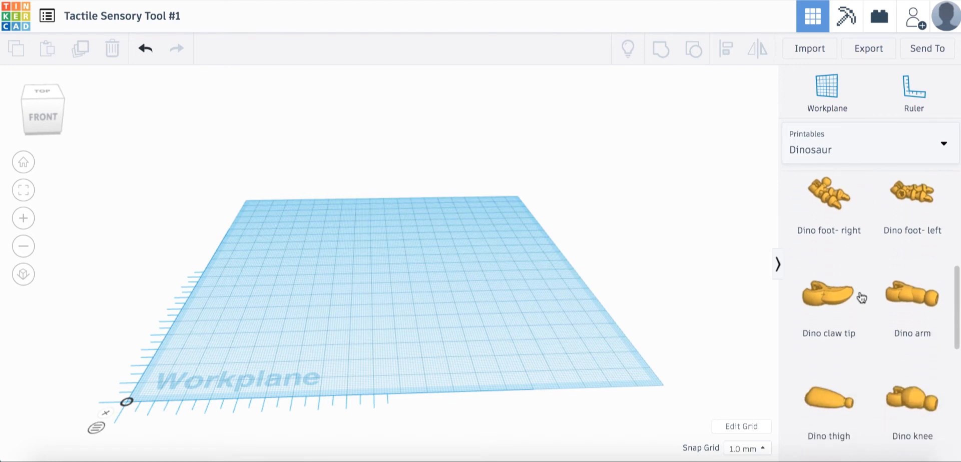
pyautogui.scroll(-3, 851, 299)
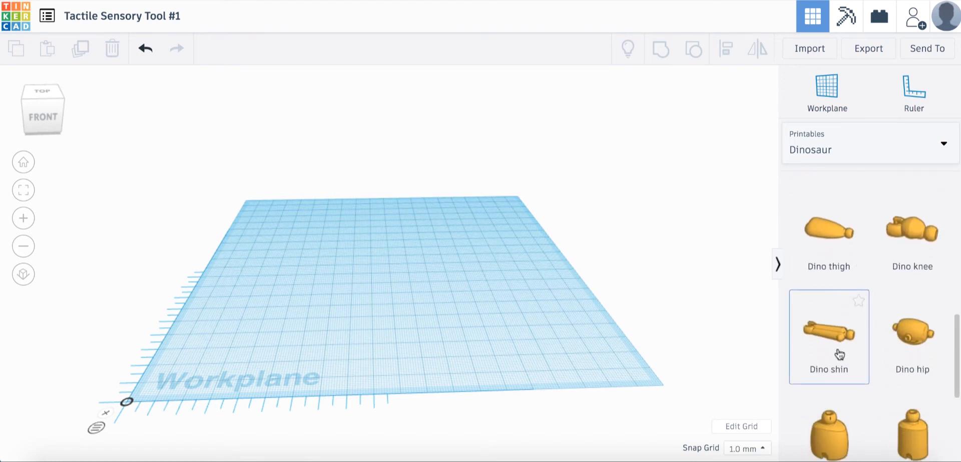
pyautogui.scroll(-2, 803, 379)
pyautogui.scroll(6, 803, 376)
pyautogui.scroll(5, 803, 376)
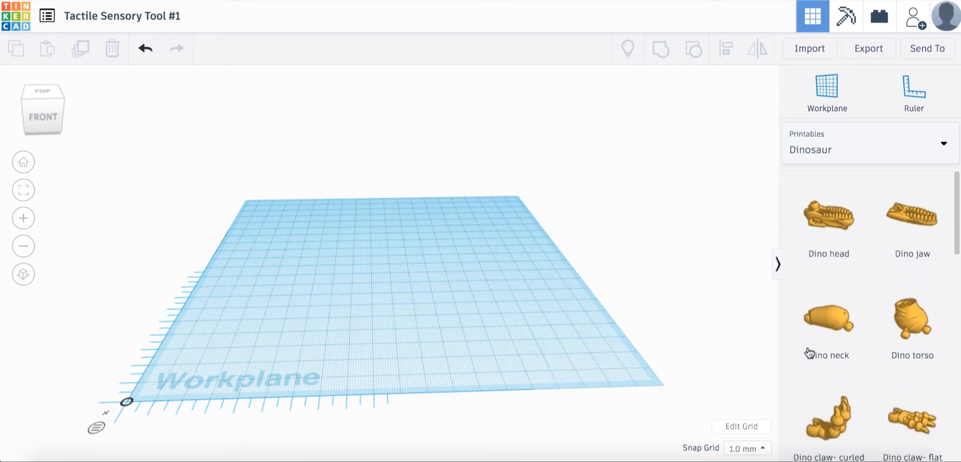
# Return to Basic Shapes and place a solid red box about 55 mm across and 56 mm back from the ruler origin.
pyautogui.click(915, 161)
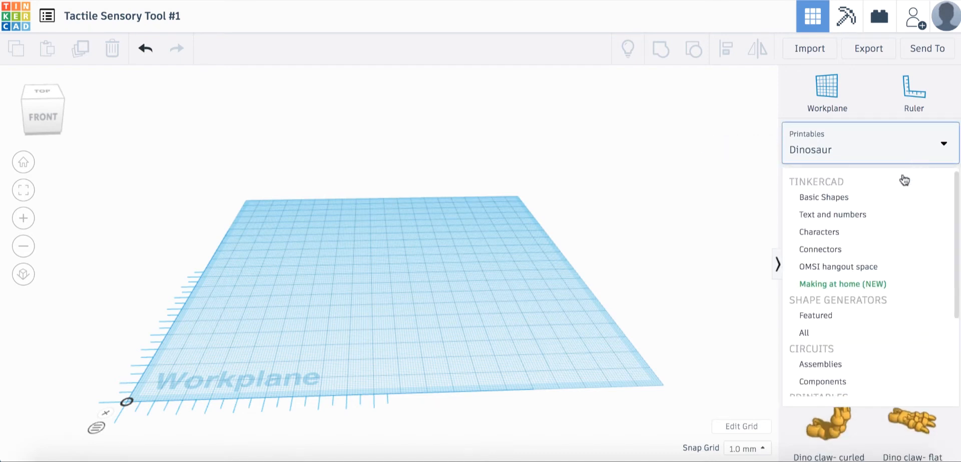
pyautogui.click(835, 200)
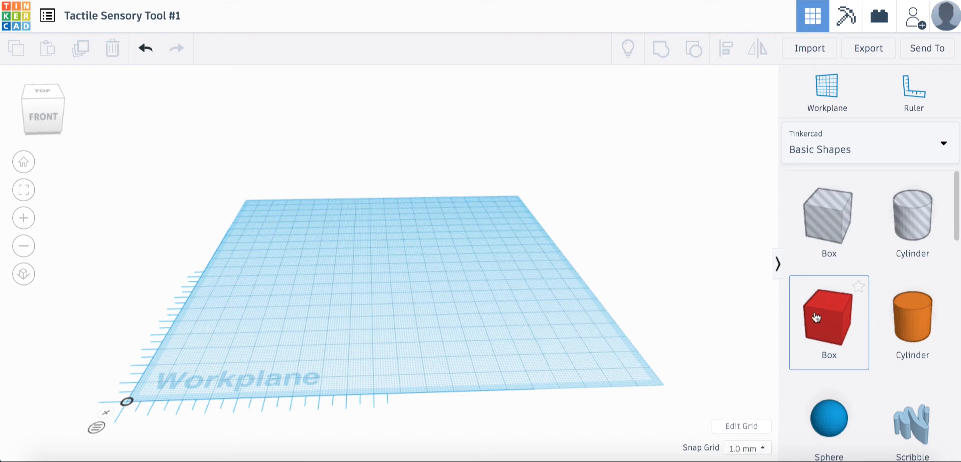
pyautogui.moveTo(827, 305); pyautogui.dragTo(312, 239)
pyautogui.moveTo(321, 302); pyautogui.dragTo(321, 298)
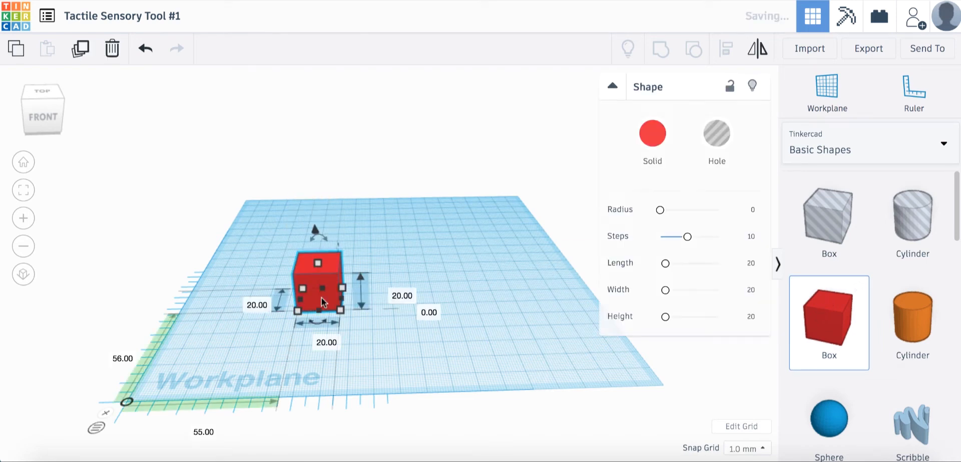
# Collapse the box's shape settings, turn the box into a hole, and change it back to solid red.
pyautogui.click(612, 86)
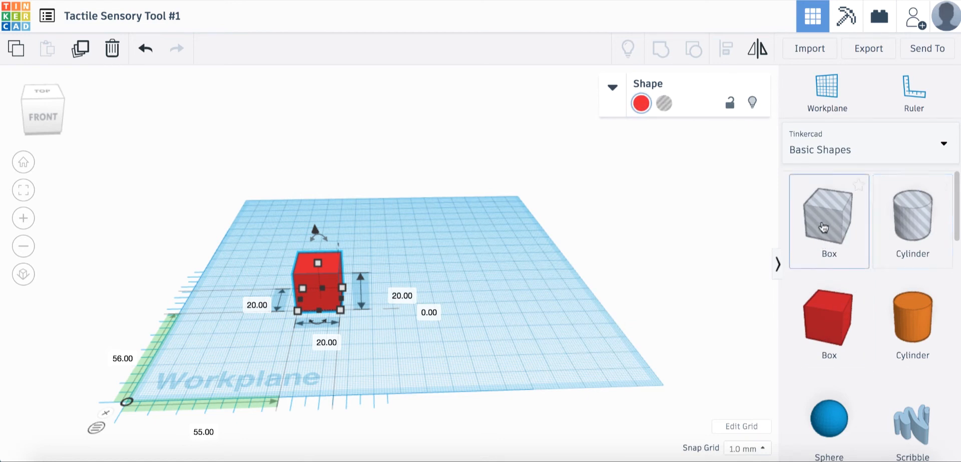
pyautogui.click(668, 104)
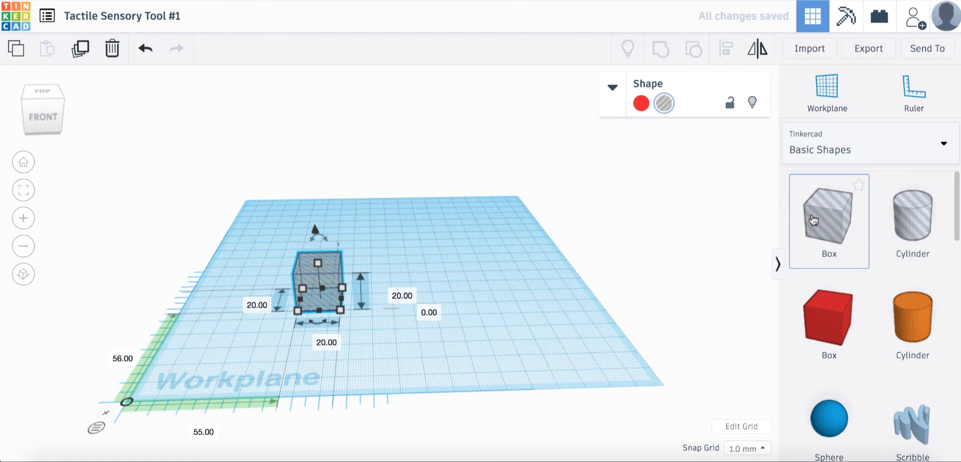
pyautogui.click(641, 105)
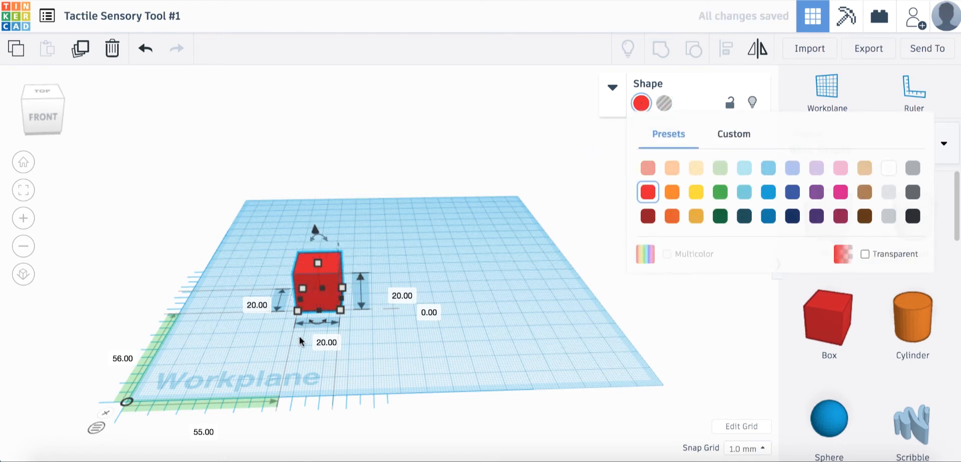
# Examine the red box up close, from below the workplane and from the front.
pyautogui.scroll(5, 230, 333)
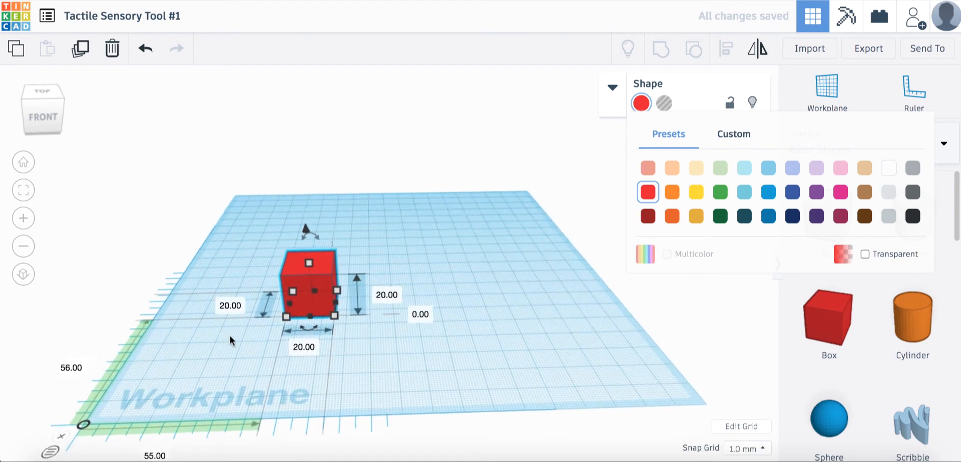
pyautogui.moveTo(288, 219); pyautogui.dragTo(448, 220)
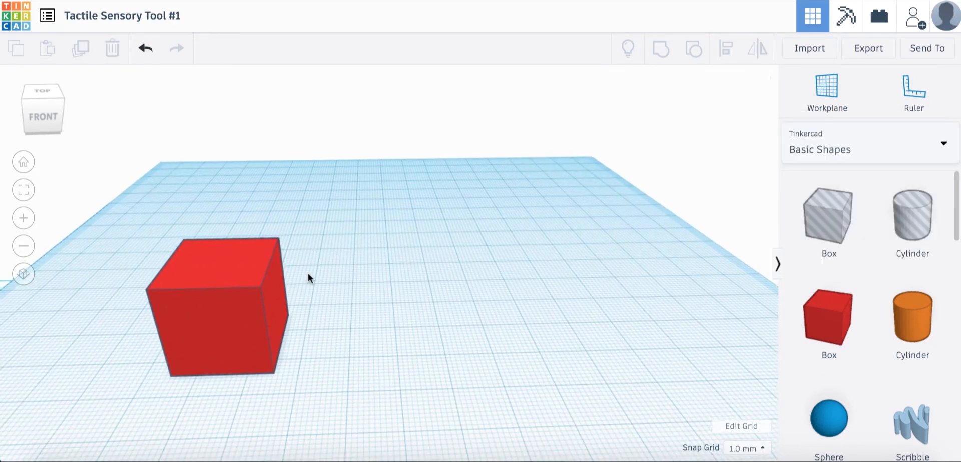
pyautogui.scroll(-3, 308, 274)
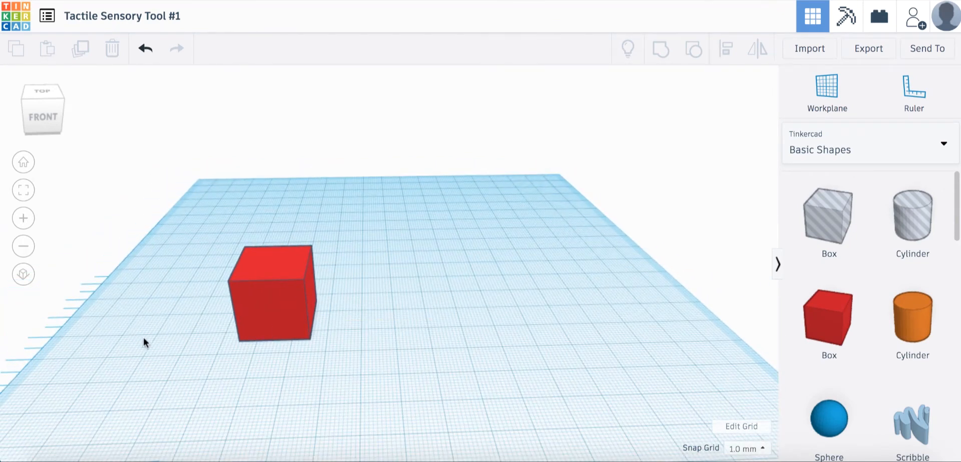
pyautogui.moveTo(49, 123)
pyautogui.mouseDown()
pyautogui.moveTo(60, 121)
pyautogui.moveTo(51, 113)
pyautogui.mouseUp()
pyautogui.click(53, 123)
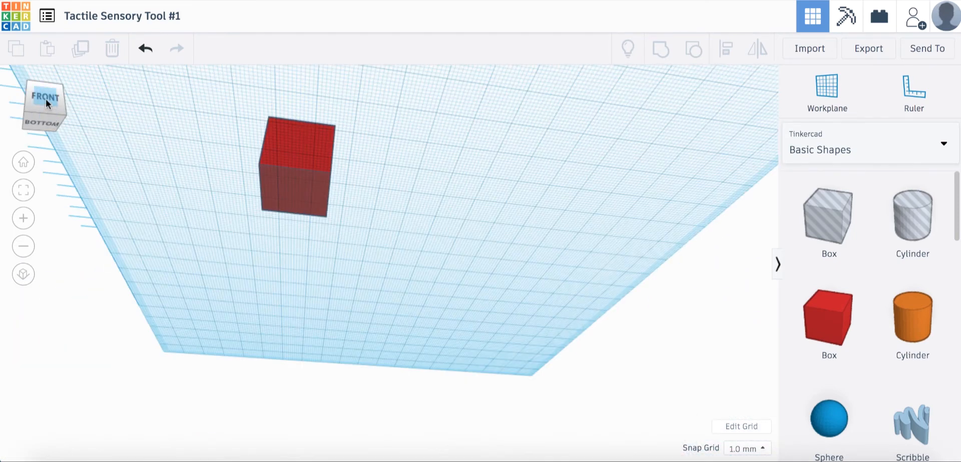
pyautogui.click(46, 102)
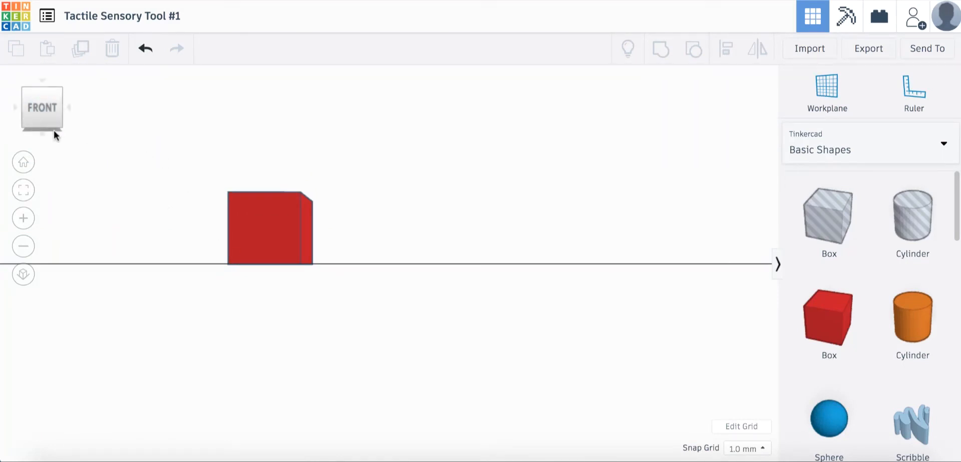
# Lift the red box off the workplane and set its height above the workplane back to 0.
pyautogui.click(263, 218)
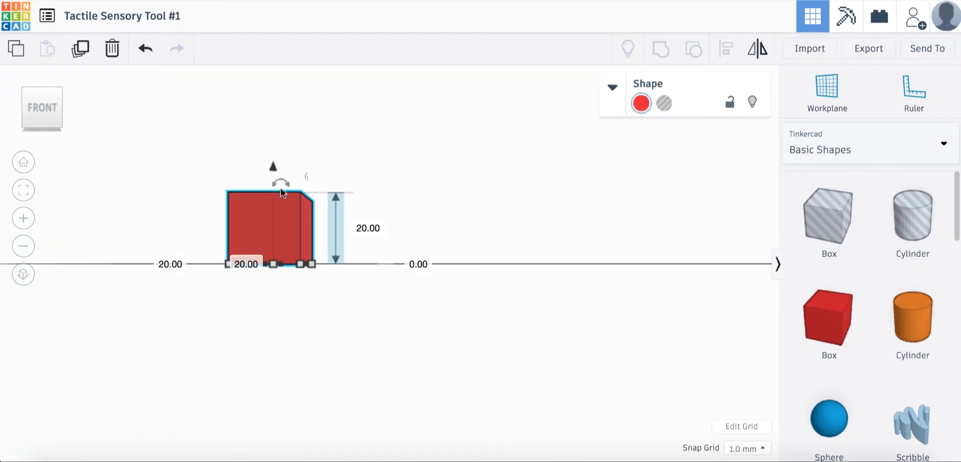
pyautogui.moveTo(272, 167)
pyautogui.mouseDown()
pyautogui.moveTo(270, 98)
pyautogui.moveTo(268, 195)
pyautogui.moveTo(269, 157)
pyautogui.mouseUp()
pyautogui.click(420, 260)
pyautogui.write('0')
pyautogui.press('Return')
pyautogui.click(266, 313)
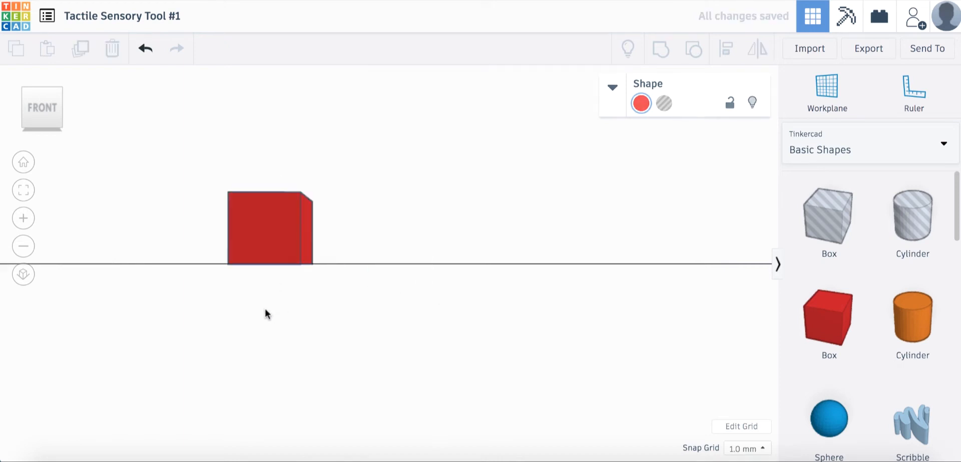
# Flatten the red box to a height of 3 mm.
pyautogui.moveTo(43, 101); pyautogui.dragTo(47, 107)
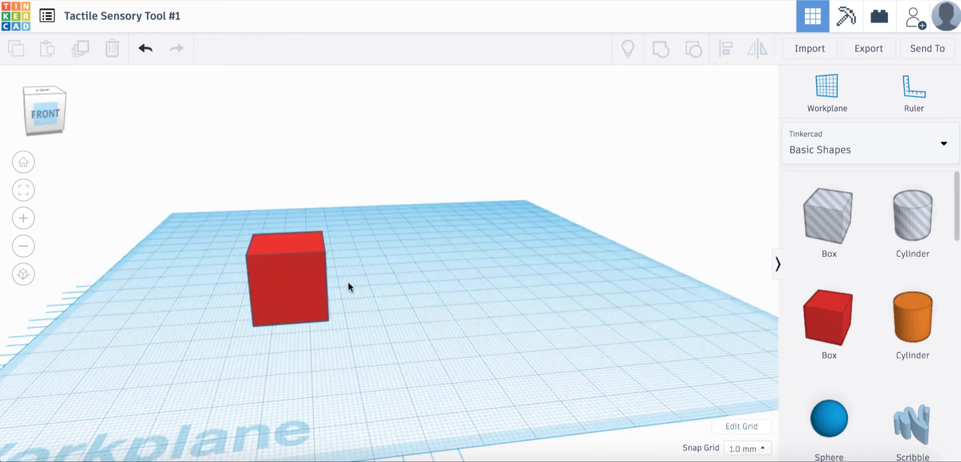
pyautogui.click(293, 283)
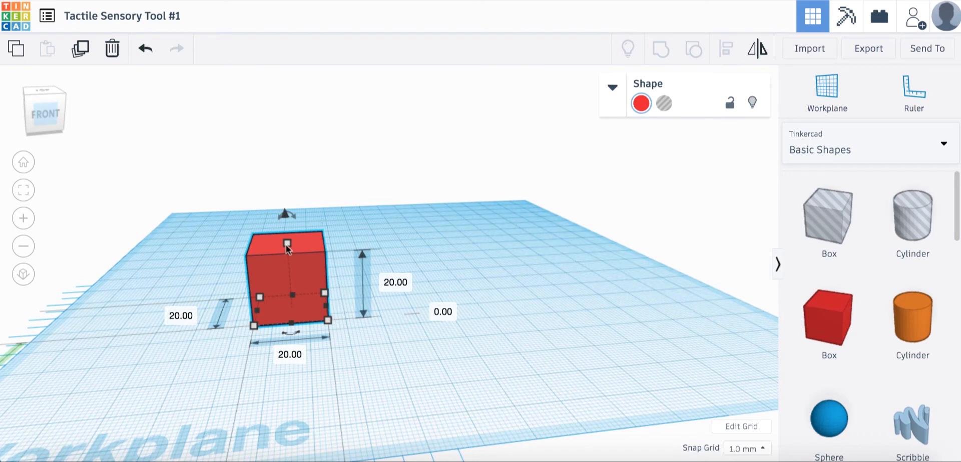
pyautogui.moveTo(286, 243); pyautogui.dragTo(297, 299)
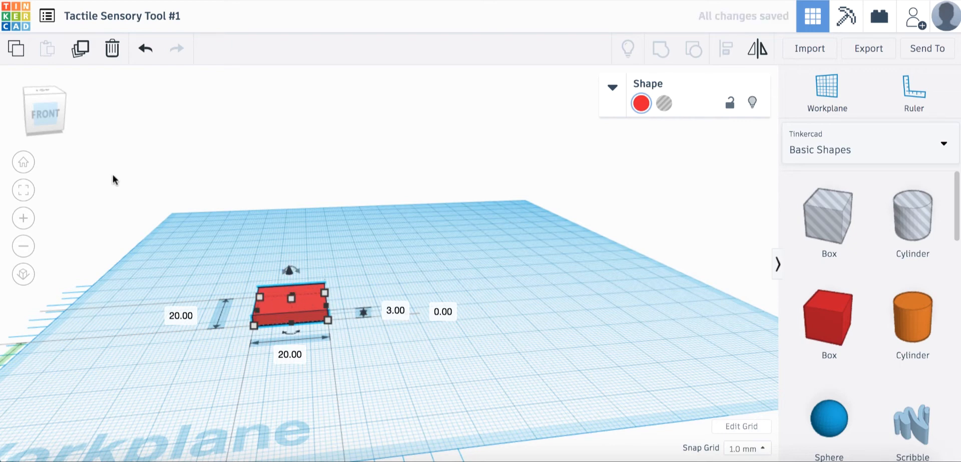
# Enlarge the flat box's footprint to 45 mm wide and 83 mm long, and move it toward the workplane's left edge.
pyautogui.moveTo(53, 113); pyautogui.dragTo(48, 133)
pyautogui.click(41, 109)
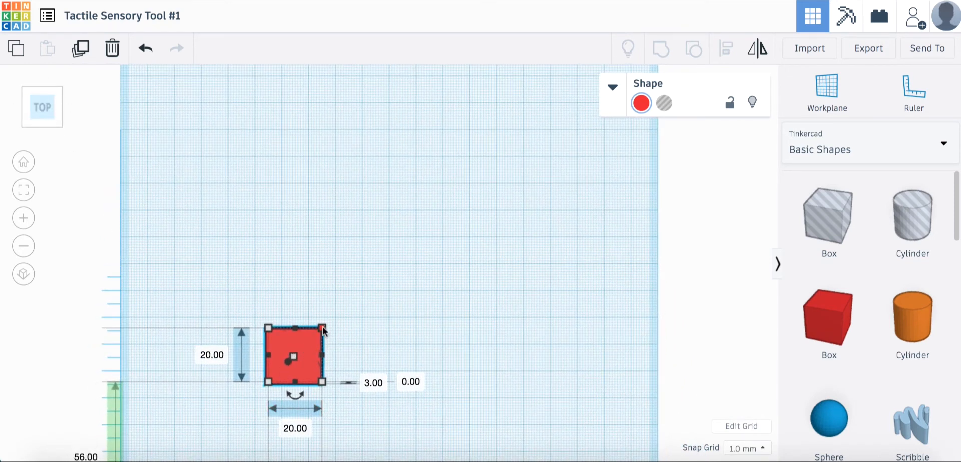
pyautogui.moveTo(323, 328); pyautogui.dragTo(354, 289)
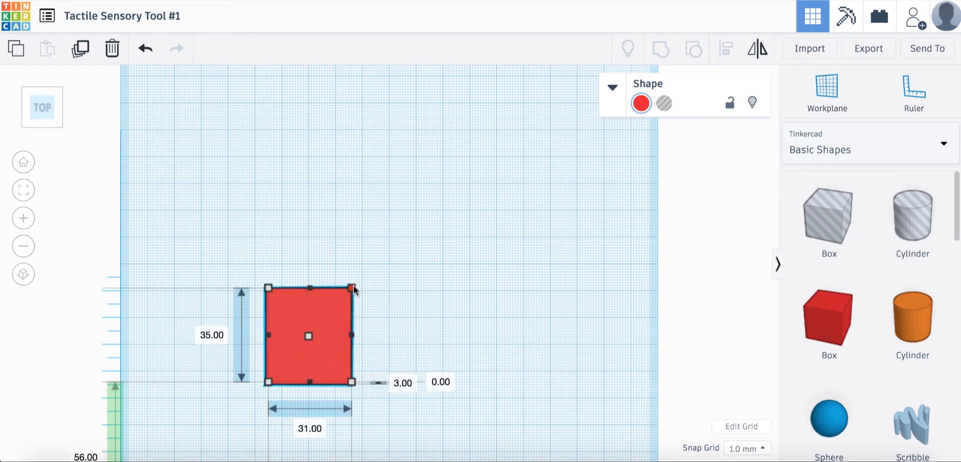
pyautogui.moveTo(353, 290); pyautogui.dragTo(389, 158)
pyautogui.click(425, 203)
pyautogui.moveTo(322, 307); pyautogui.dragTo(244, 302)
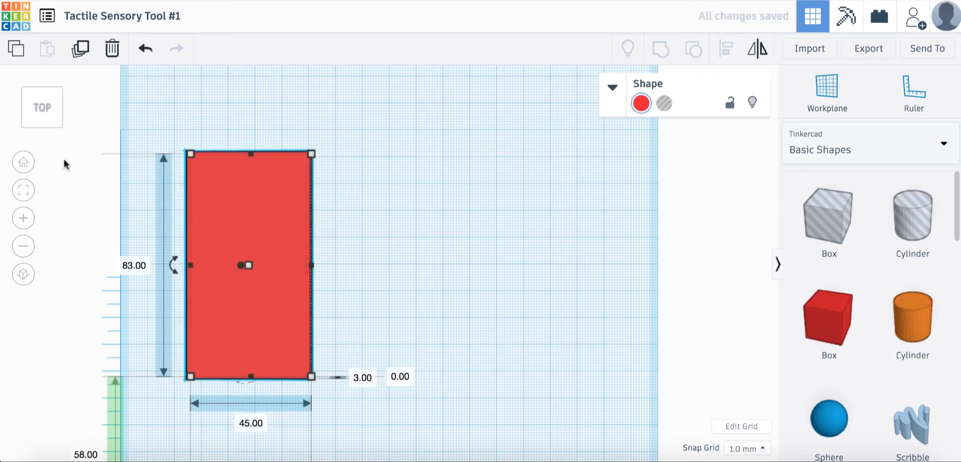
pyautogui.click(48, 119)
pyautogui.moveTo(49, 103); pyautogui.dragTo(50, 113)
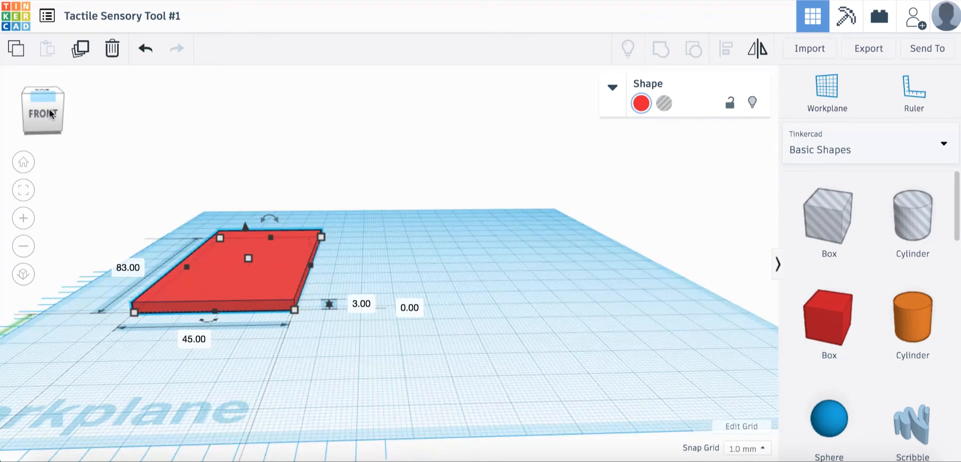
pyautogui.click(353, 350)
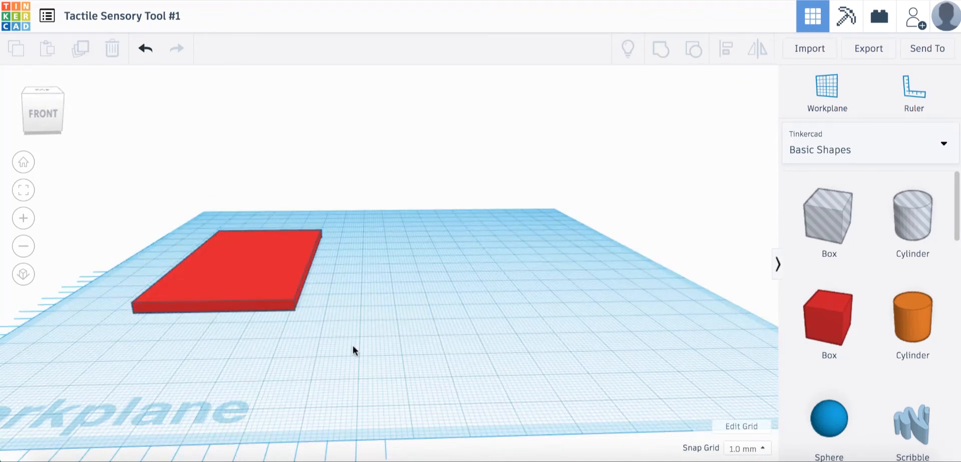
# Add a Round Roof shape from Basic Shapes at the short end of the red plate.
pyautogui.moveTo(50, 110); pyautogui.dragTo(75, 112)
pyautogui.click(56, 115)
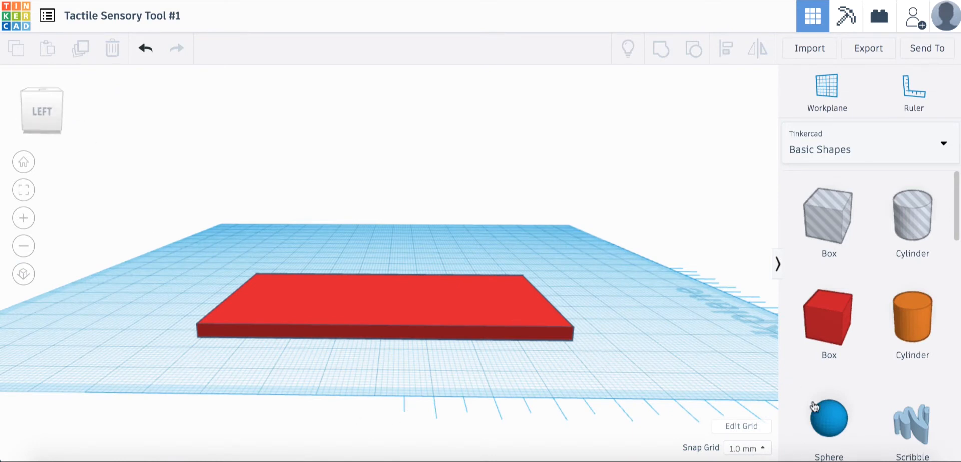
pyautogui.scroll(-3, 842, 339)
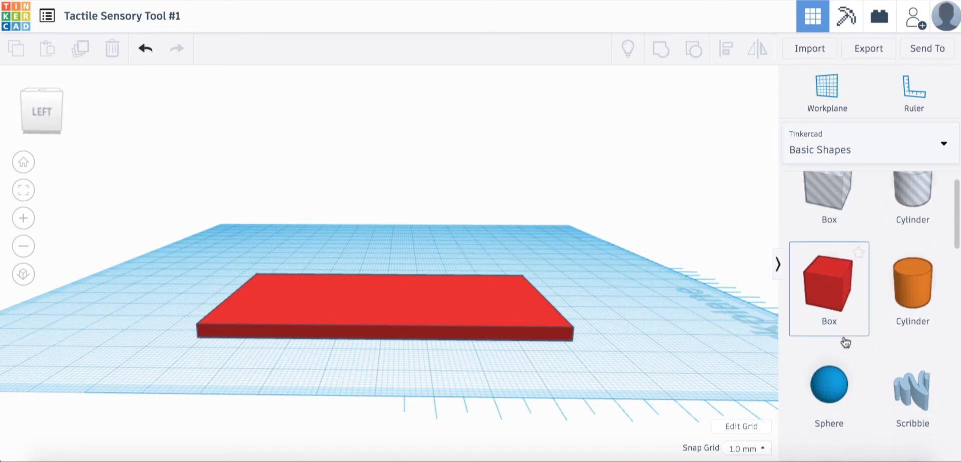
pyautogui.scroll(-2, 845, 342)
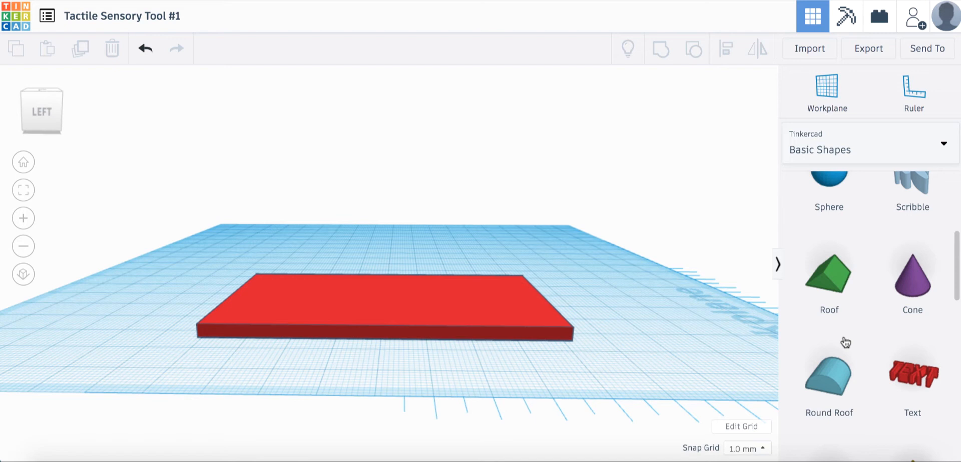
pyautogui.scroll(-1, 845, 342)
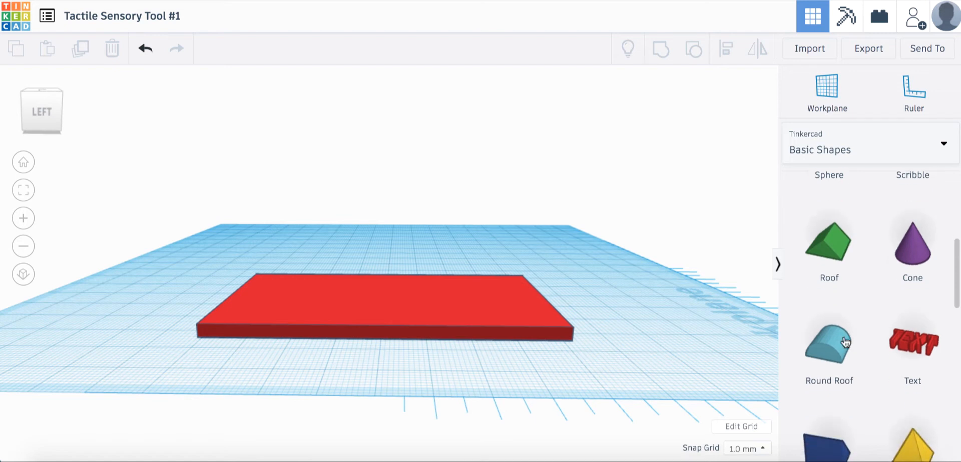
pyautogui.moveTo(829, 351); pyautogui.dragTo(568, 321)
# Move the round roof off the red plate onto the empty workplane to the plate's right.
pyautogui.scroll(-3, 588, 307)
pyautogui.scroll(4, 588, 308)
pyautogui.scroll(-3, 98, 93)
pyautogui.moveTo(46, 122); pyautogui.dragTo(22, 127)
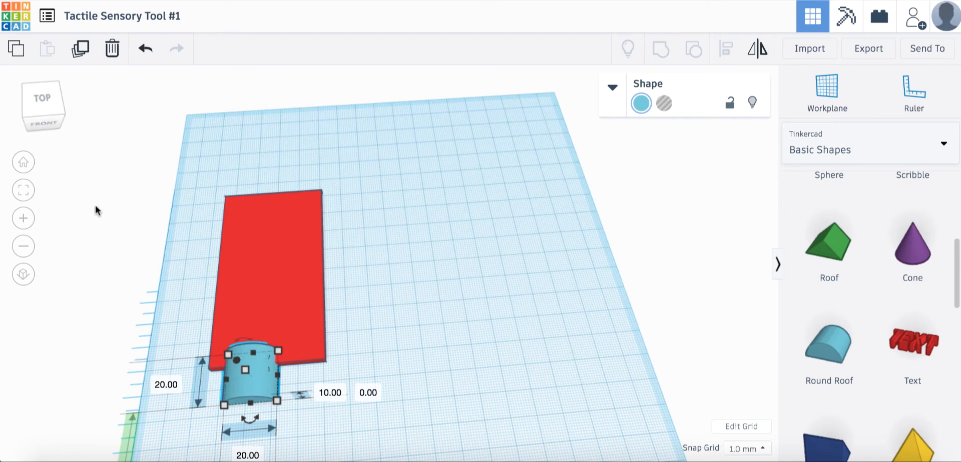
pyautogui.click(41, 99)
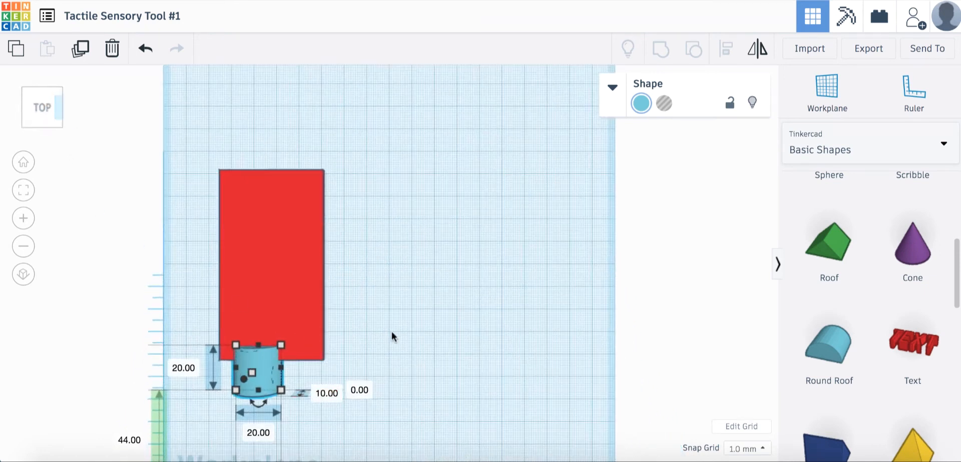
pyautogui.click(392, 333)
pyautogui.press('f')
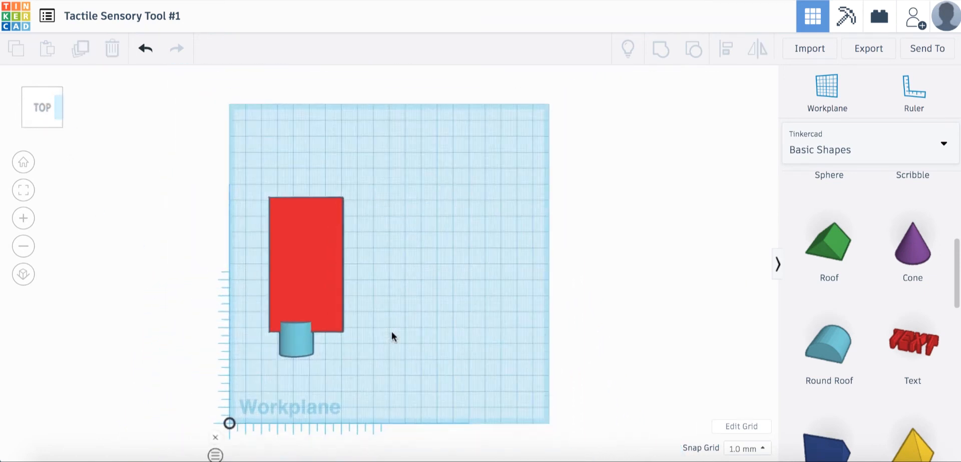
pyautogui.scroll(-2, 392, 331)
pyautogui.scroll(4, 391, 331)
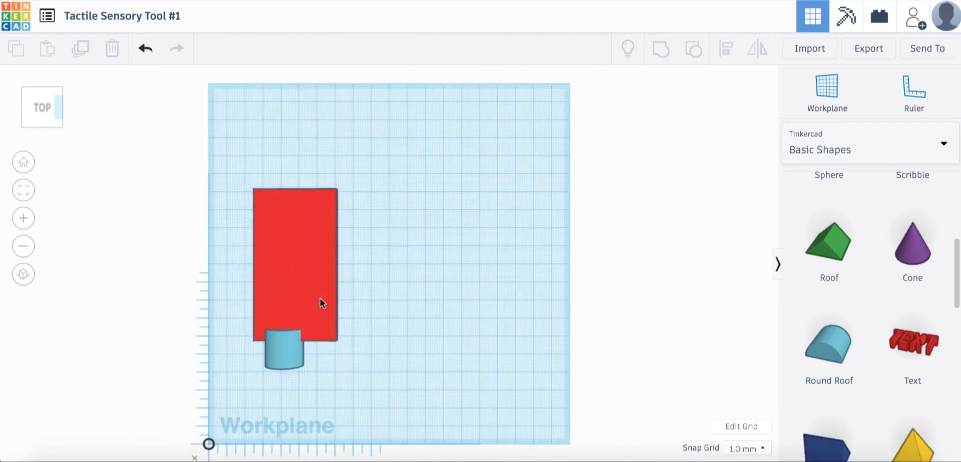
pyautogui.click(23, 218)
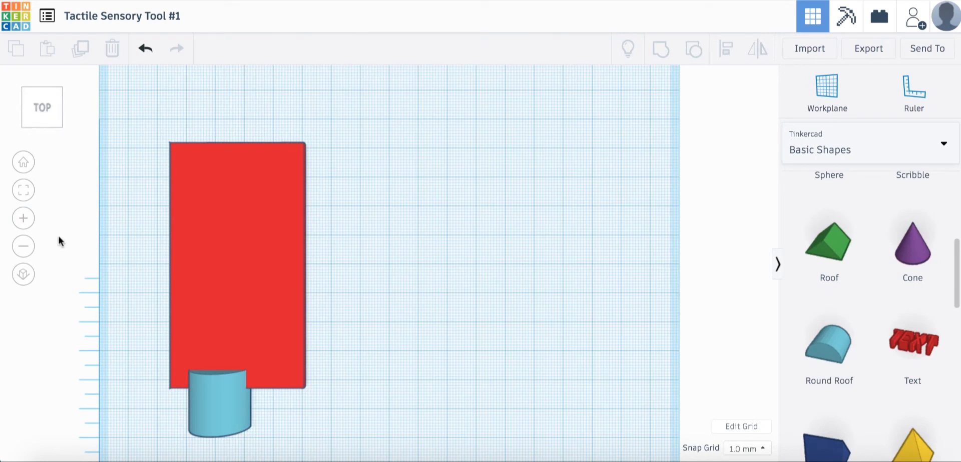
pyautogui.moveTo(217, 400); pyautogui.dragTo(393, 311)
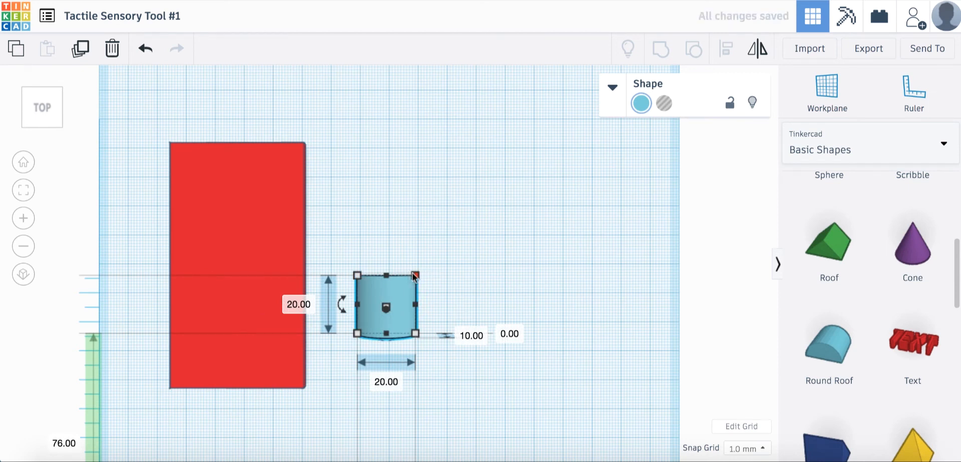
# Shrink the round roof to 8 mm wide, 4 mm deep and 7 mm high, and place it at the plate's front-left corner.
pyautogui.moveTo(415, 276); pyautogui.dragTo(379, 325)
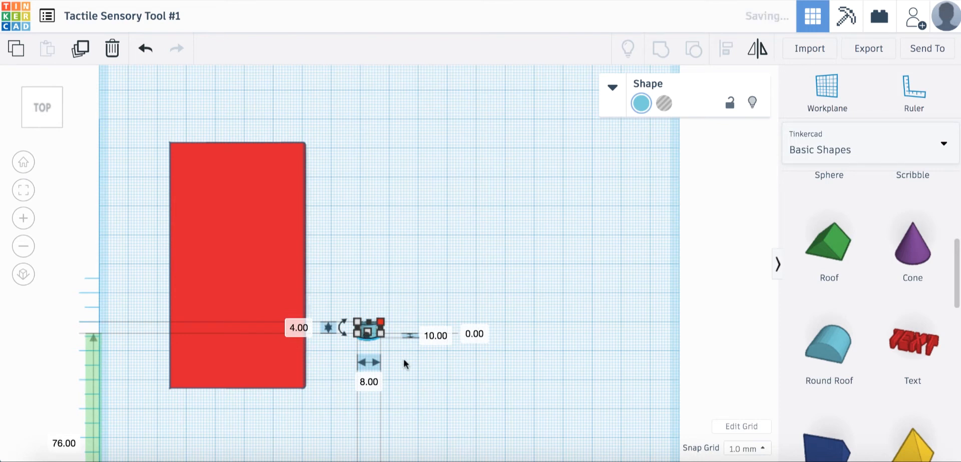
pyautogui.click(409, 368)
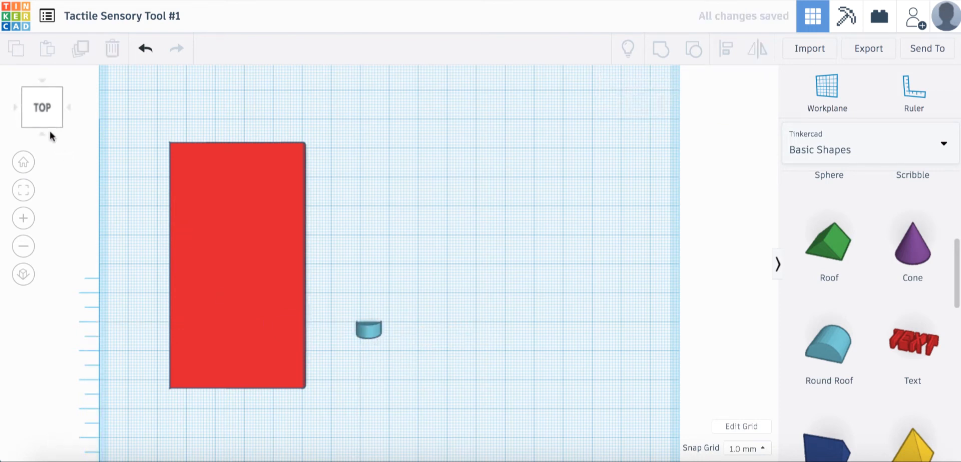
pyautogui.moveTo(47, 115)
pyautogui.mouseDown()
pyautogui.moveTo(46, 94)
pyautogui.moveTo(48, 112)
pyautogui.mouseUp()
pyautogui.click(370, 262)
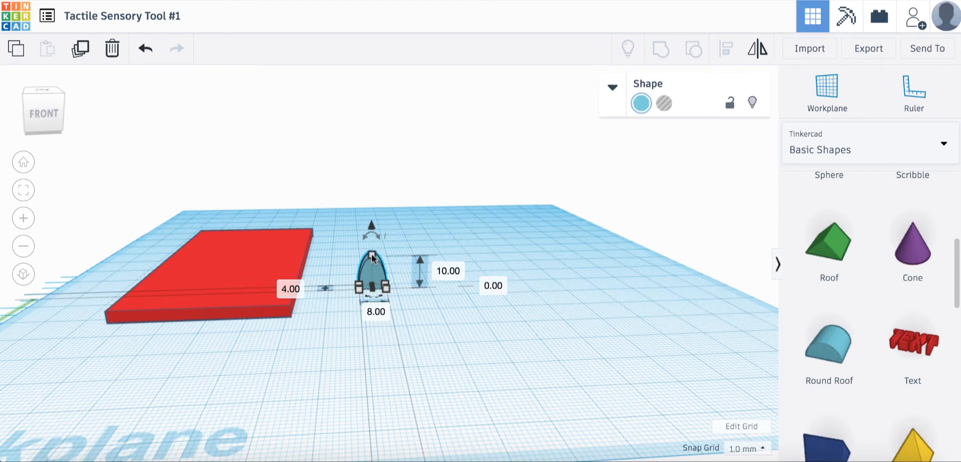
pyautogui.moveTo(372, 265); pyautogui.dragTo(133, 308)
pyautogui.click(440, 335)
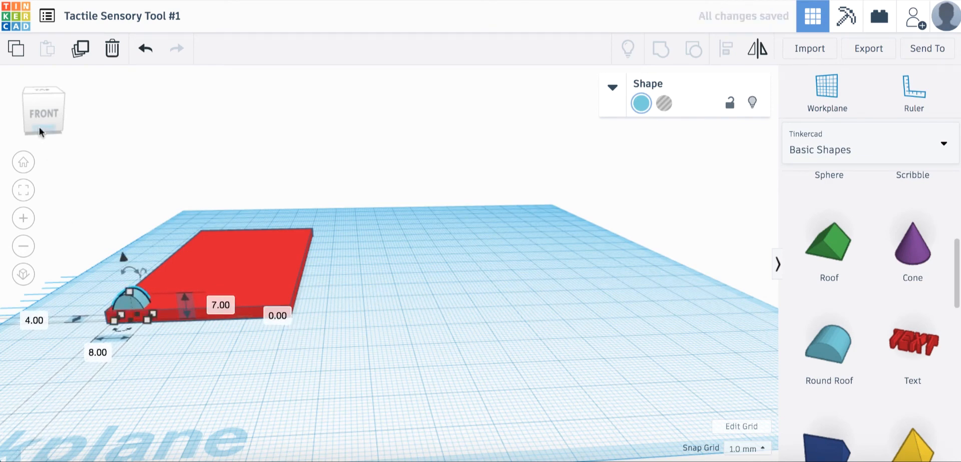
# Nudge the round roof about 1 mm back from the plate's front edge.
pyautogui.click(42, 91)
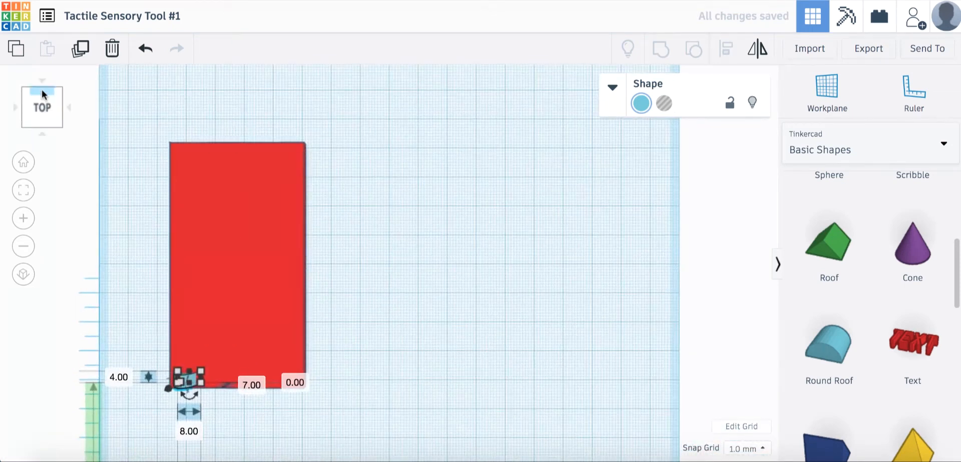
pyautogui.click(133, 331)
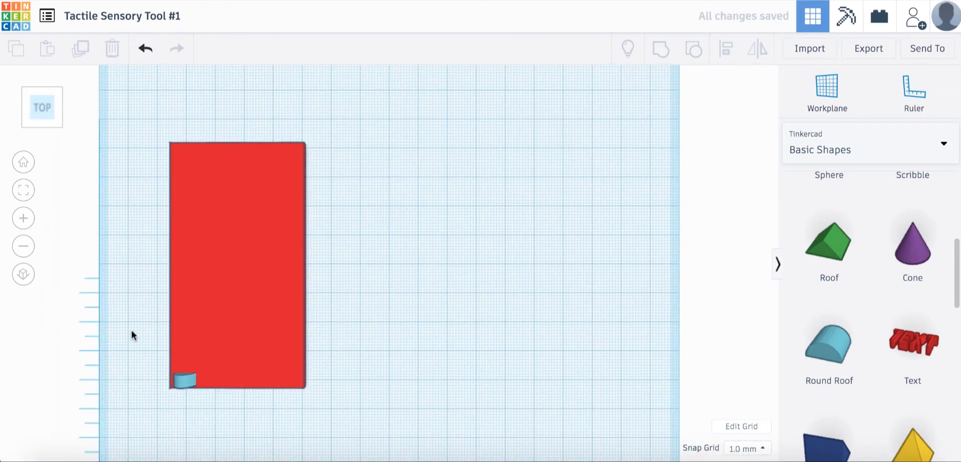
pyautogui.click(181, 383)
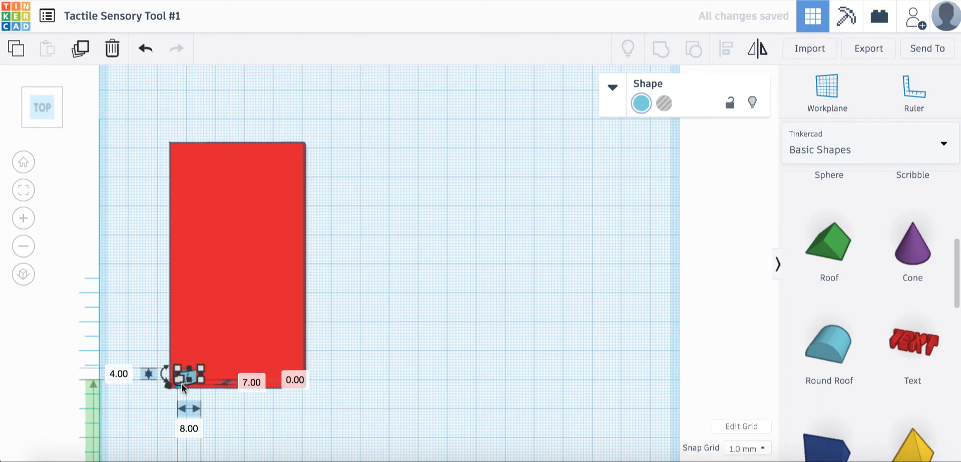
pyautogui.click(439, 385)
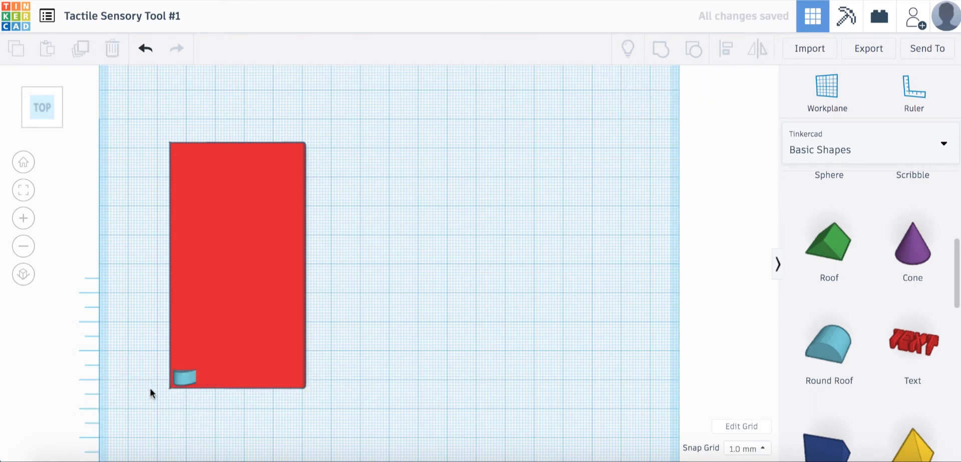
pyautogui.click(189, 378)
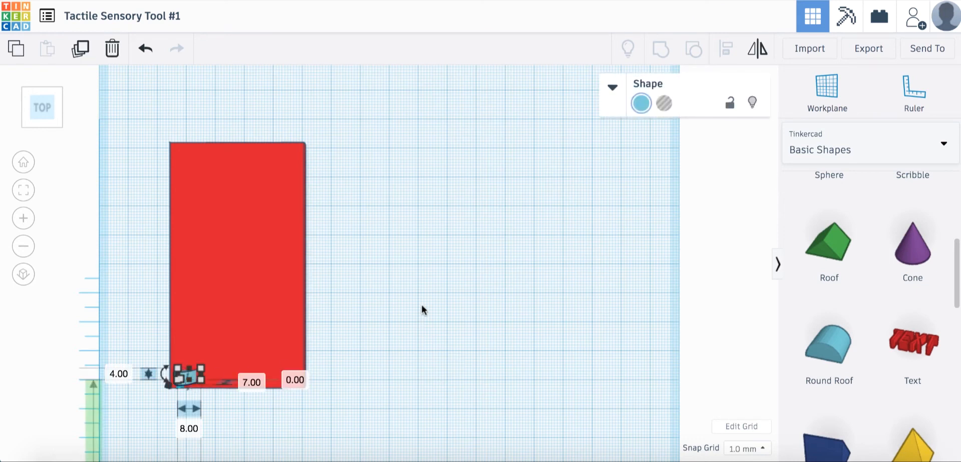
# Group the red plate and the round roof into one solid shape.
pyautogui.click(44, 118)
pyautogui.moveTo(49, 108); pyautogui.dragTo(55, 111)
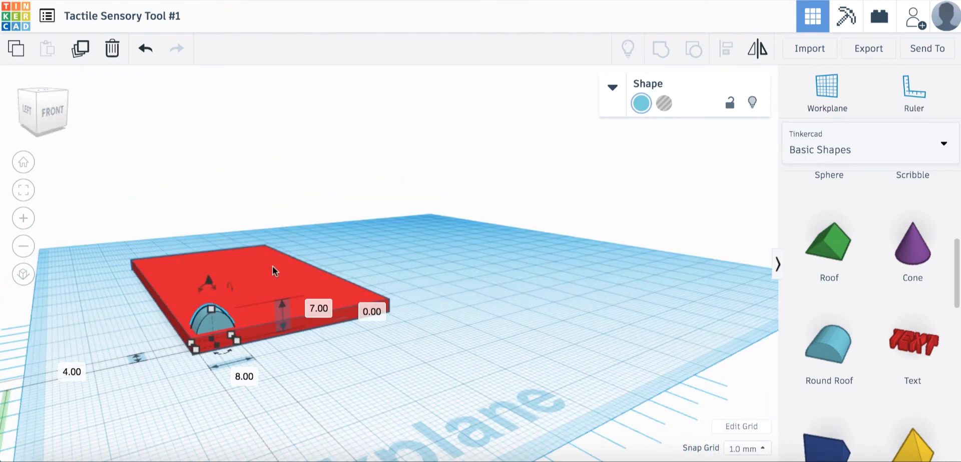
pyautogui.click(314, 352)
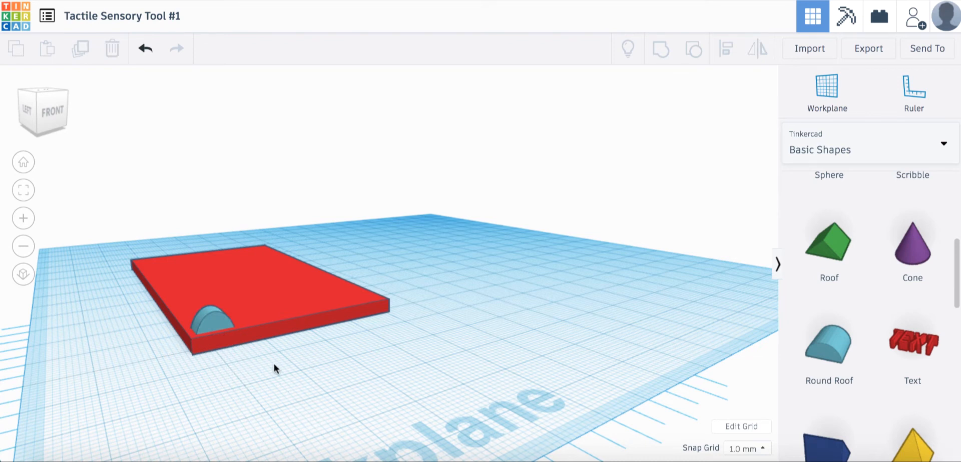
pyautogui.click(238, 292)
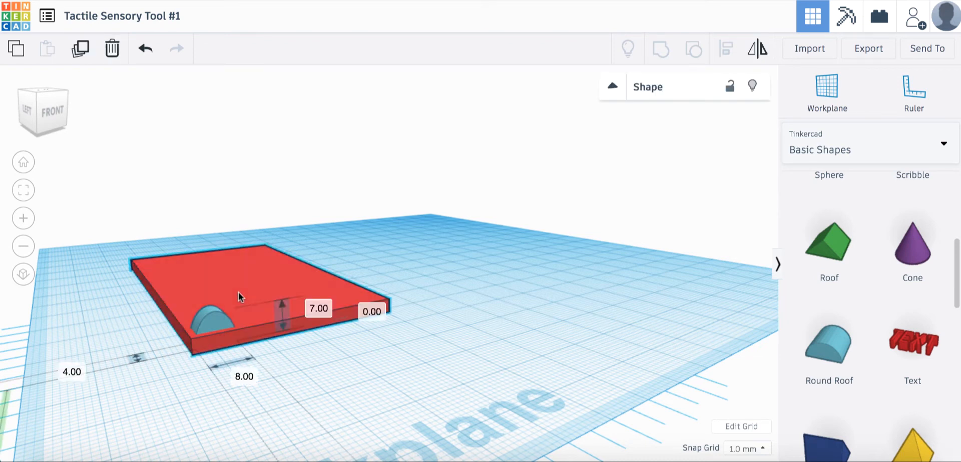
pyautogui.keyDown('shift'); pyautogui.click(214, 318); pyautogui.keyUp('shift')
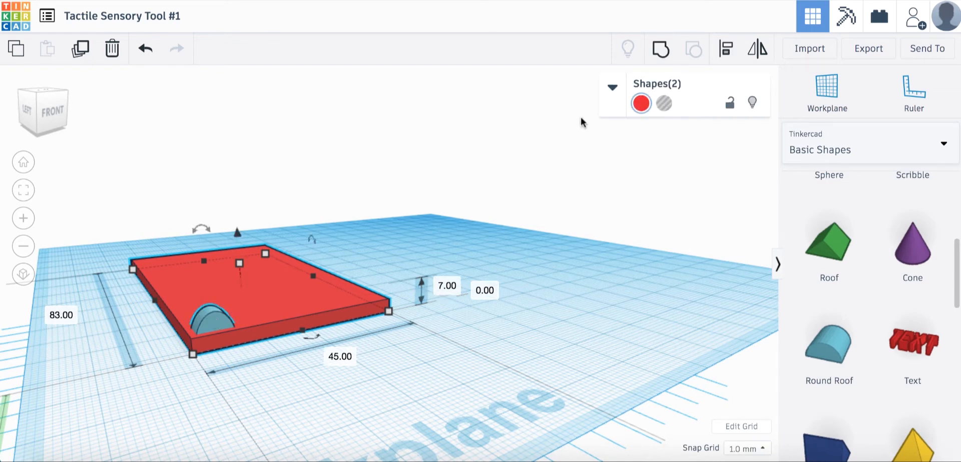
pyautogui.click(661, 48)
pyautogui.click(603, 344)
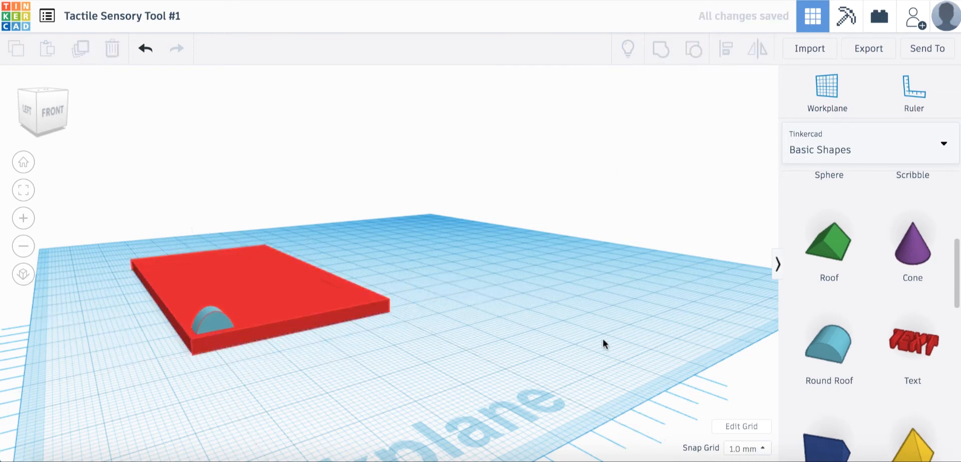
pyautogui.click(209, 326)
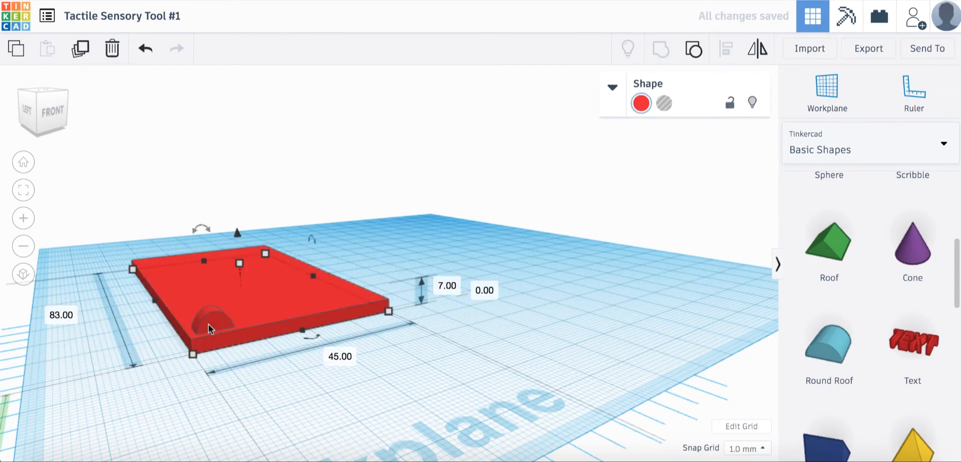
pyautogui.click(447, 329)
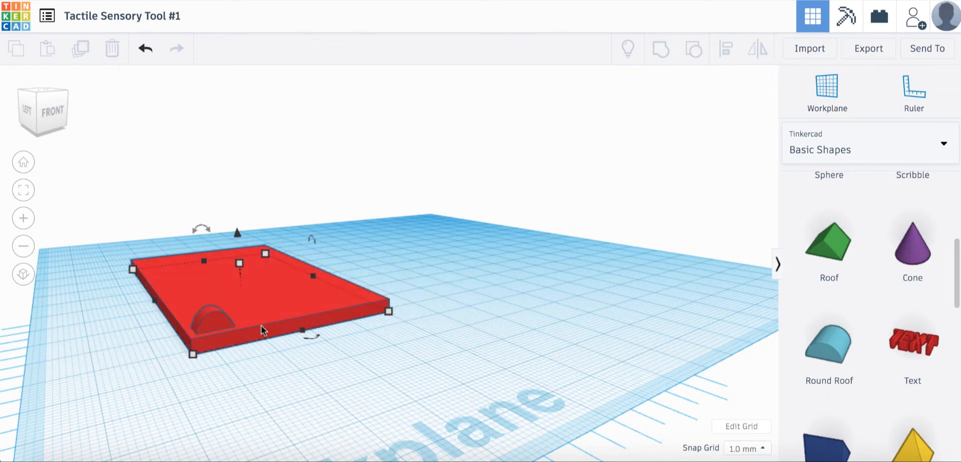
pyautogui.click(46, 117)
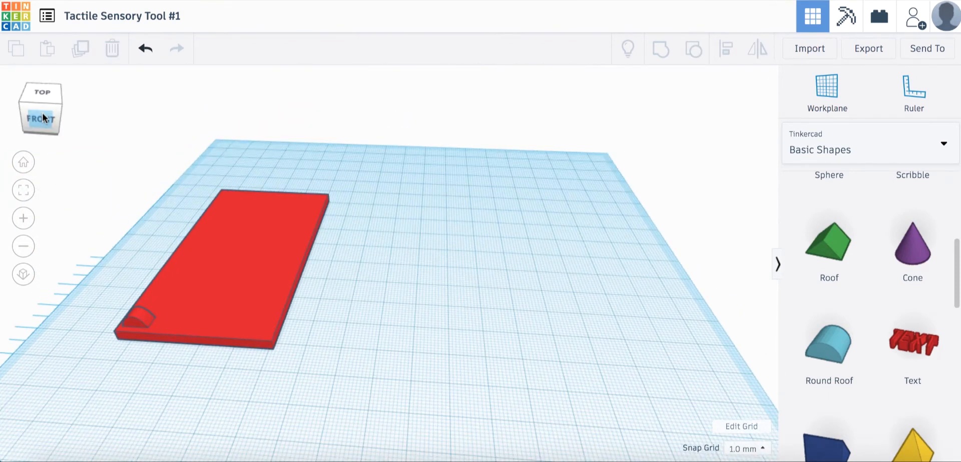
# Undo the grouping of the red plate and the round roof.
pyautogui.click(47, 113)
pyautogui.moveTo(50, 110); pyautogui.dragTo(51, 111)
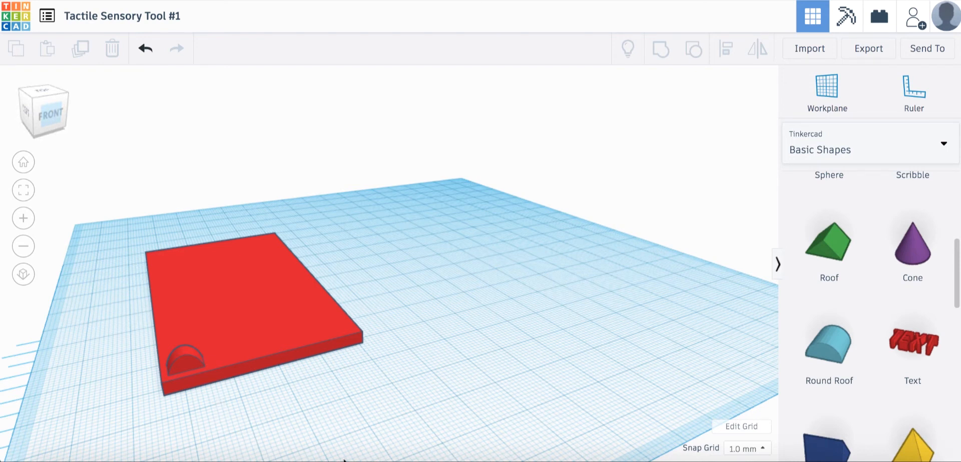
pyautogui.hotkey('ctrl', 'z')
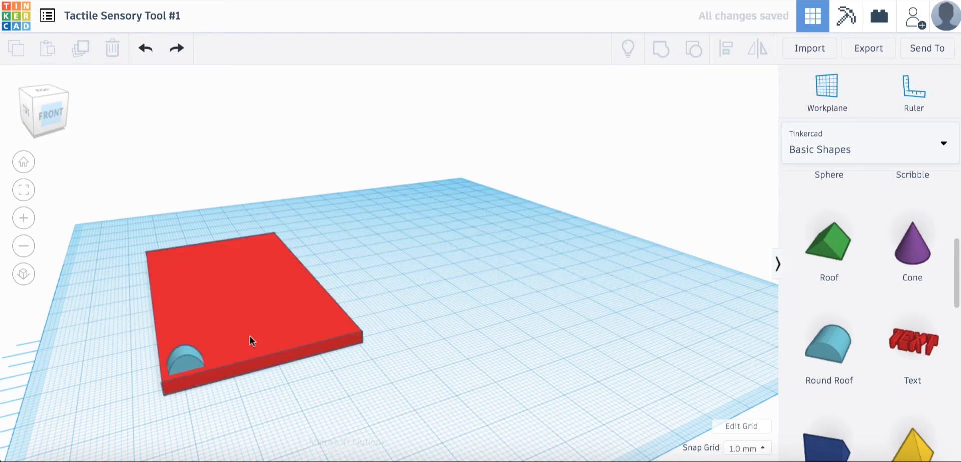
# Copy the round roof and place the copy beside it along the plate's front edge, leaving a gap of about 1 mm.
pyautogui.click(189, 368)
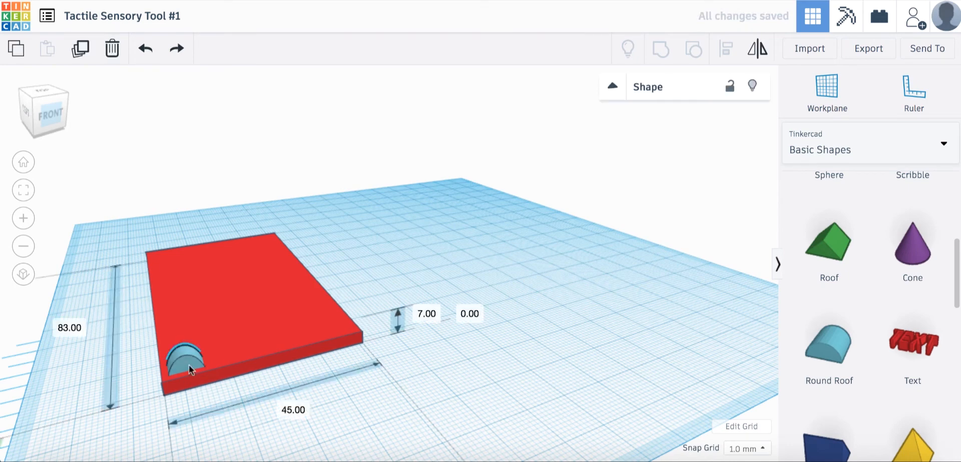
pyautogui.hotkey('ctrl', 'c')
pyautogui.hotkey('ctrl', 'v')
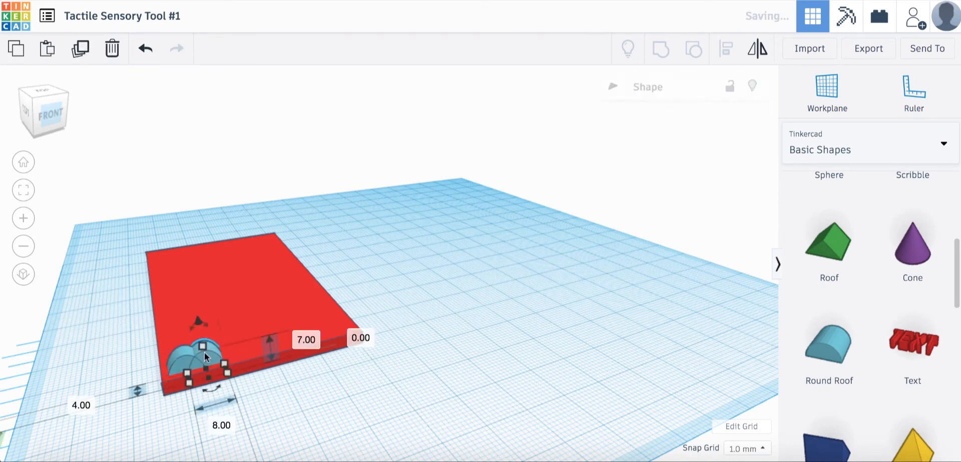
pyautogui.moveTo(210, 349); pyautogui.dragTo(233, 342)
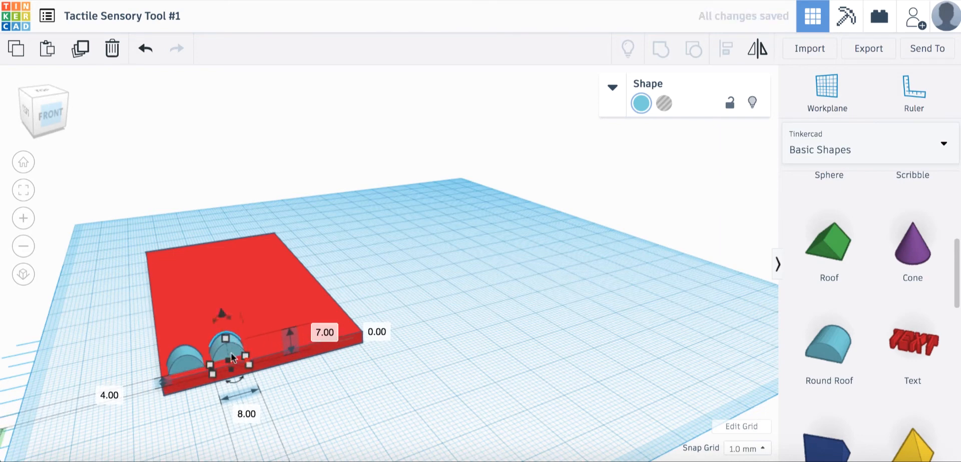
# Duplicate the pair of round roofs to form a front row of four and a loose staggered group behind it.
pyautogui.keyDown('shift'); pyautogui.click(179, 362); pyautogui.keyUp('shift')
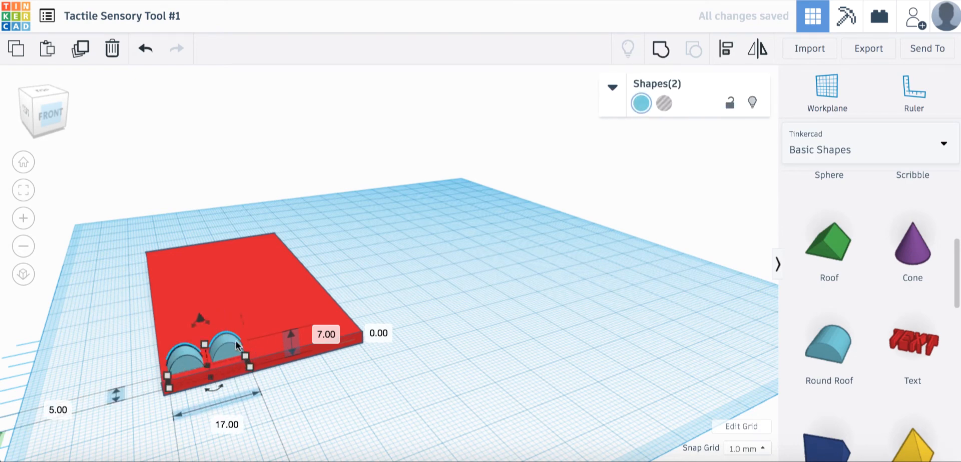
pyautogui.hotkey('ctrl', 'd')
pyautogui.moveTo(228, 342); pyautogui.dragTo(180, 319)
pyautogui.hotkey('ctrl', 'd')
pyautogui.press('Escape')
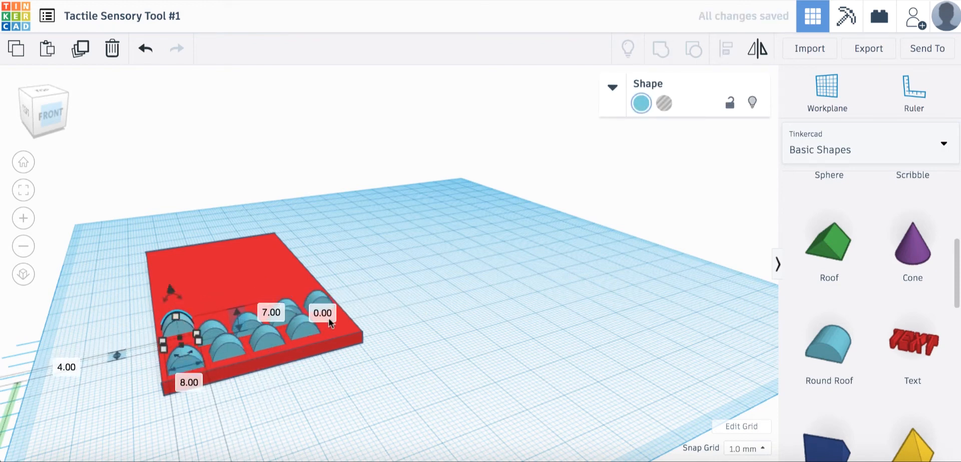
# Move the overlapping round roof out of the second row to a spot beside the rearmost roof near the plate's left edge.
pyautogui.click(287, 313)
pyautogui.moveTo(55, 102); pyautogui.dragTo(50, 123)
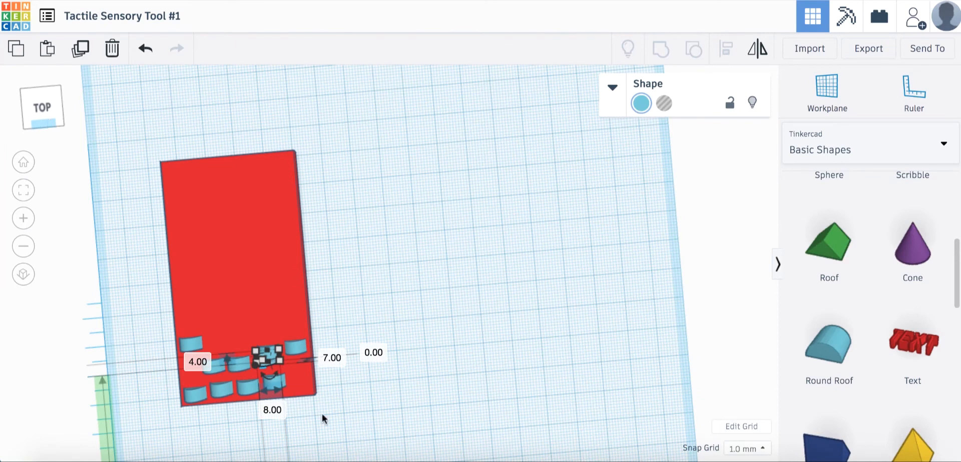
pyautogui.click(381, 373)
pyautogui.moveTo(273, 357); pyautogui.dragTo(221, 338)
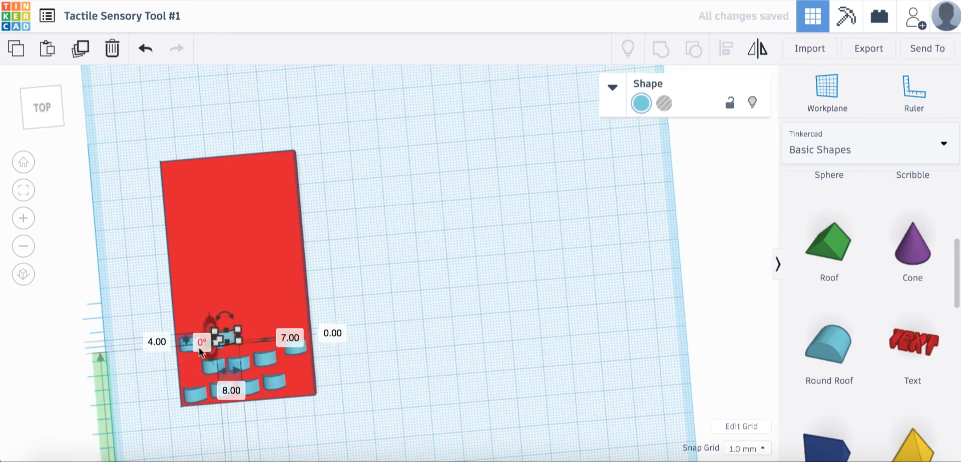
pyautogui.keyDown('shift'); pyautogui.click(194, 347); pyautogui.keyUp('shift')
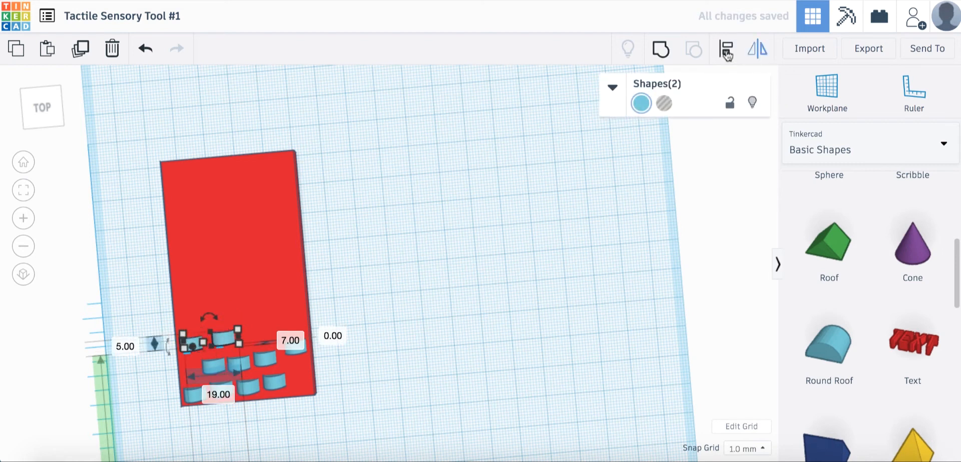
pyautogui.click(727, 56)
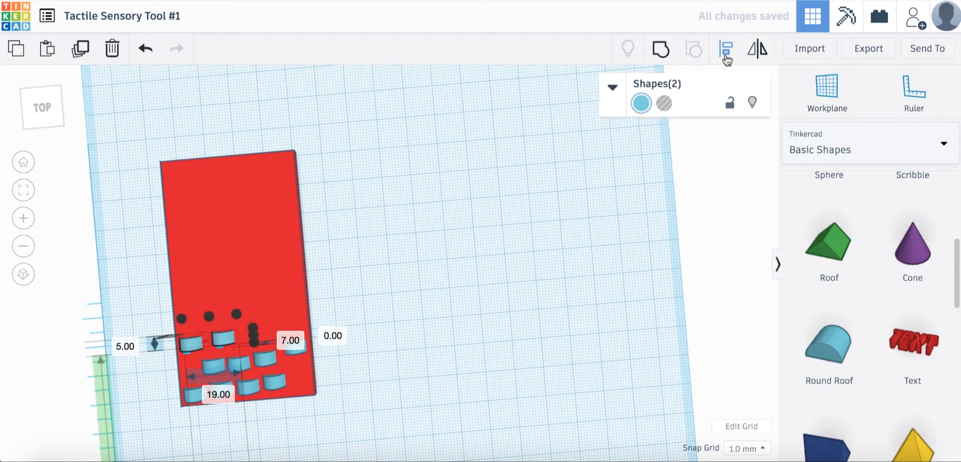
pyautogui.click(725, 52)
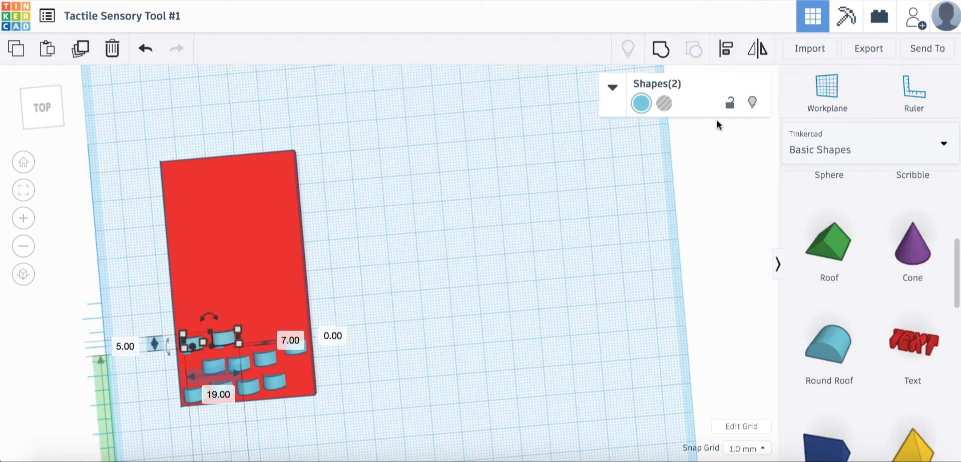
pyautogui.click(726, 49)
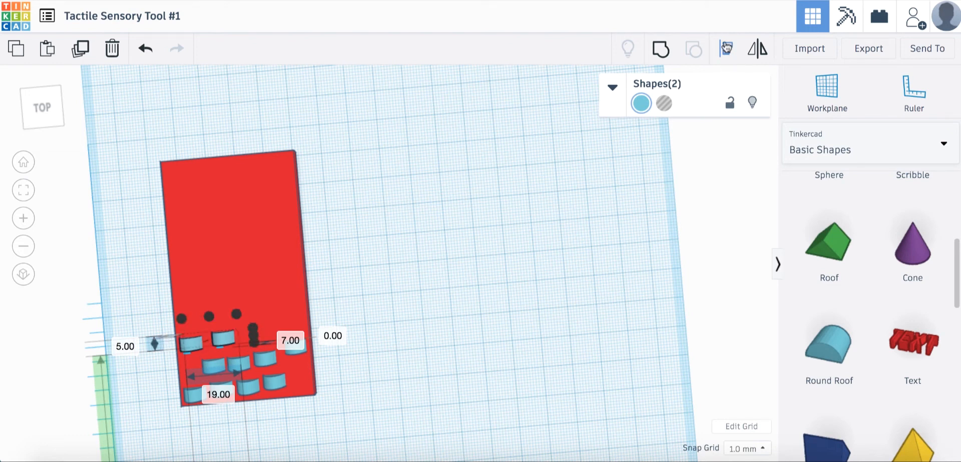
pyautogui.click(726, 48)
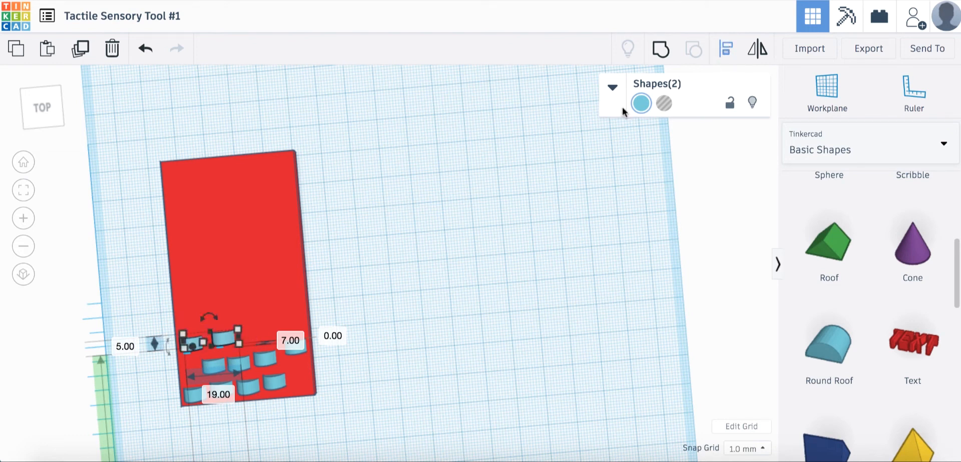
pyautogui.click(526, 272)
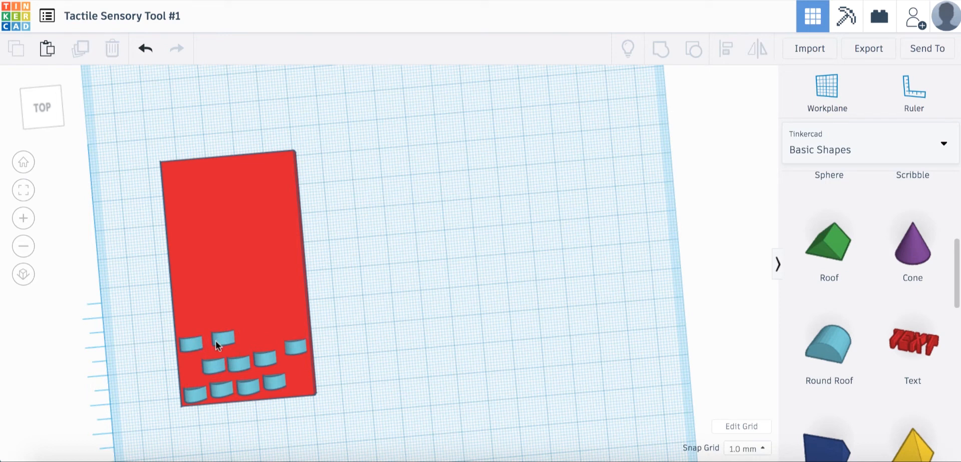
# Shift the second rearmost round roof slightly right and forward, in line with the roof at the plate's left edge.
pyautogui.moveTo(215, 340); pyautogui.dragTo(223, 344)
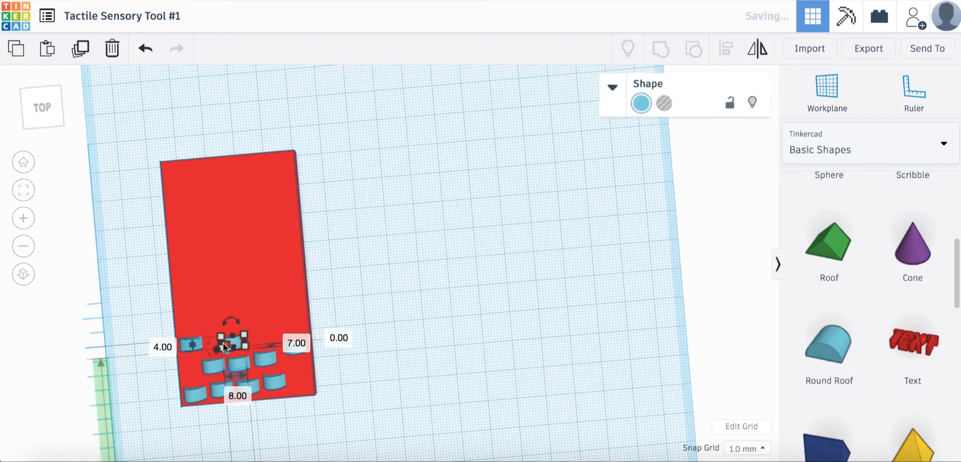
pyautogui.click(311, 306)
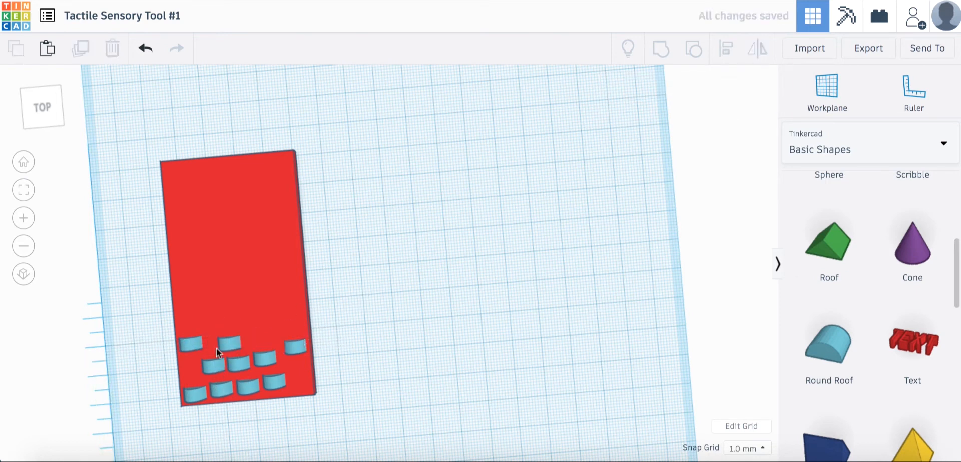
pyautogui.hotkey('ctrl', 'v')
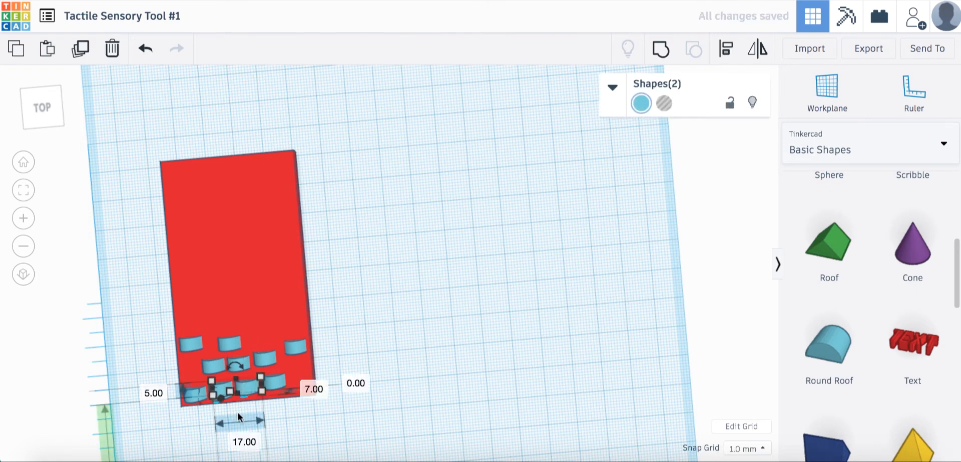
pyautogui.hotkey('ctrl', 'z')
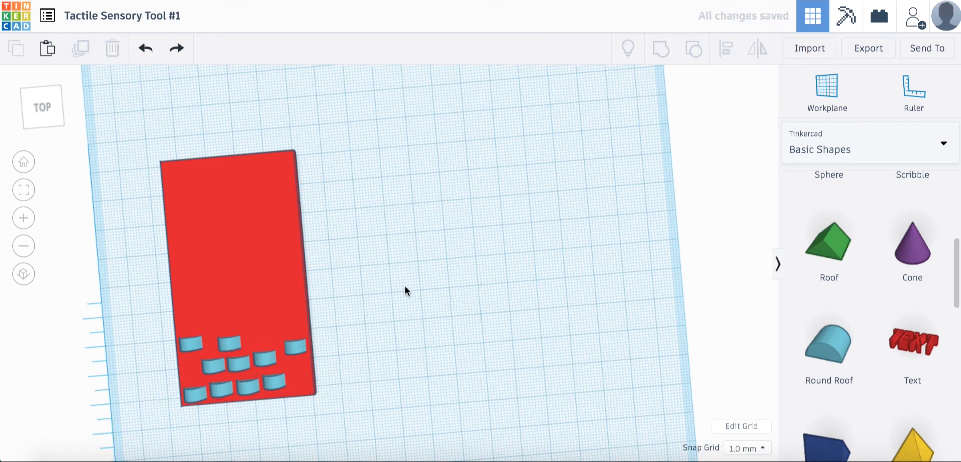
# Group the red plate and all the round roofs into one solid shape.
pyautogui.moveTo(151, 292); pyautogui.dragTo(332, 439)
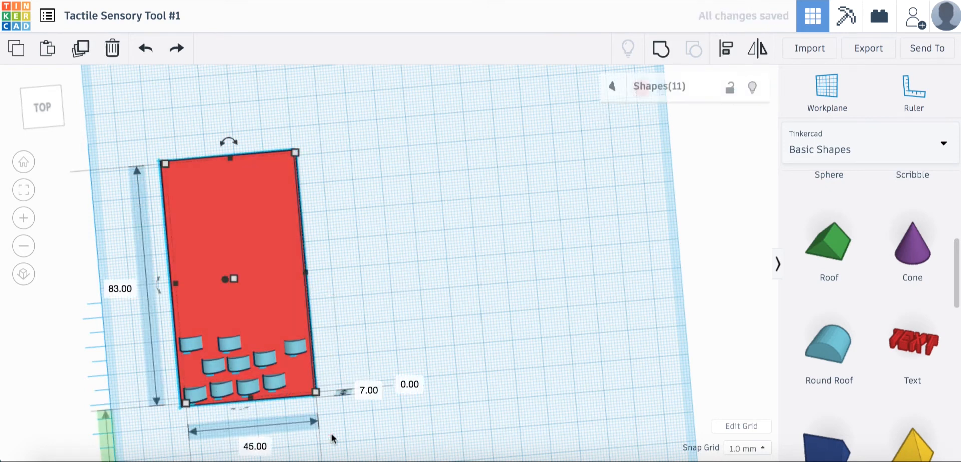
pyautogui.click(661, 49)
pyautogui.click(440, 299)
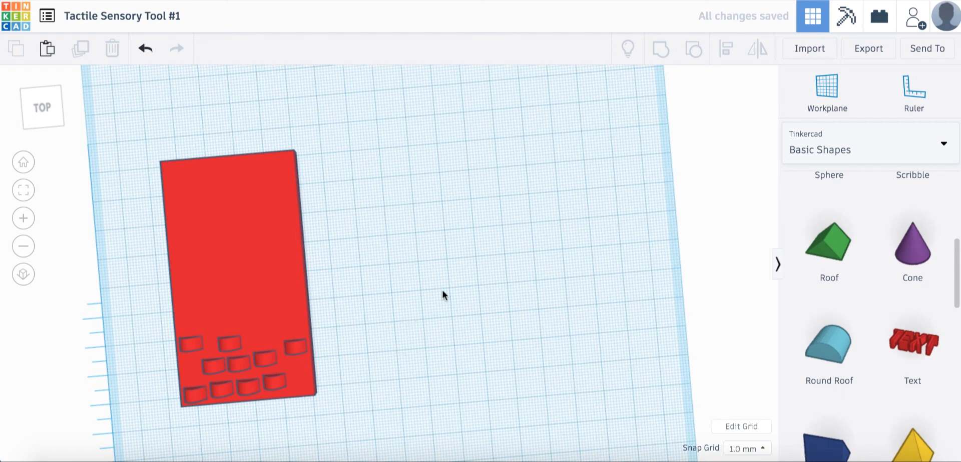
# Add a text shape to the right of the plate and shrink it to about 19 mm wide, 5 mm deep and 2.5 mm high.
pyautogui.click(907, 339)
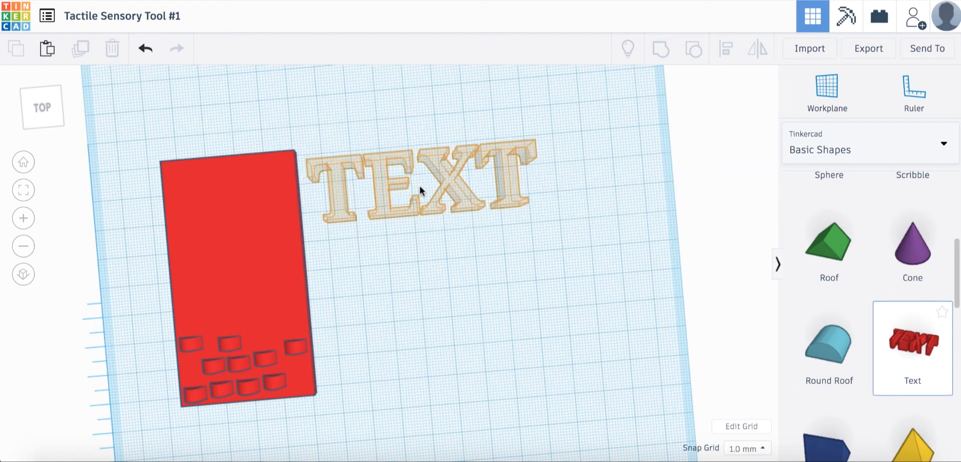
pyautogui.click(420, 188)
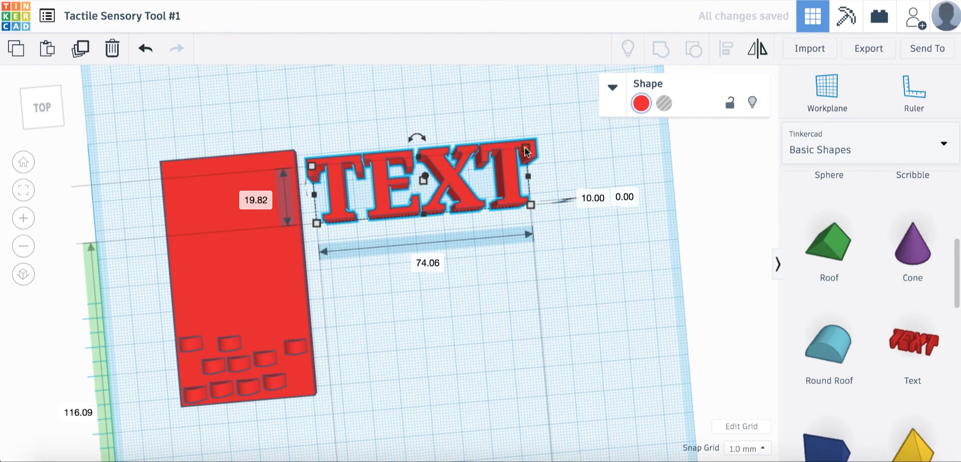
pyautogui.moveTo(526, 151); pyautogui.dragTo(351, 218)
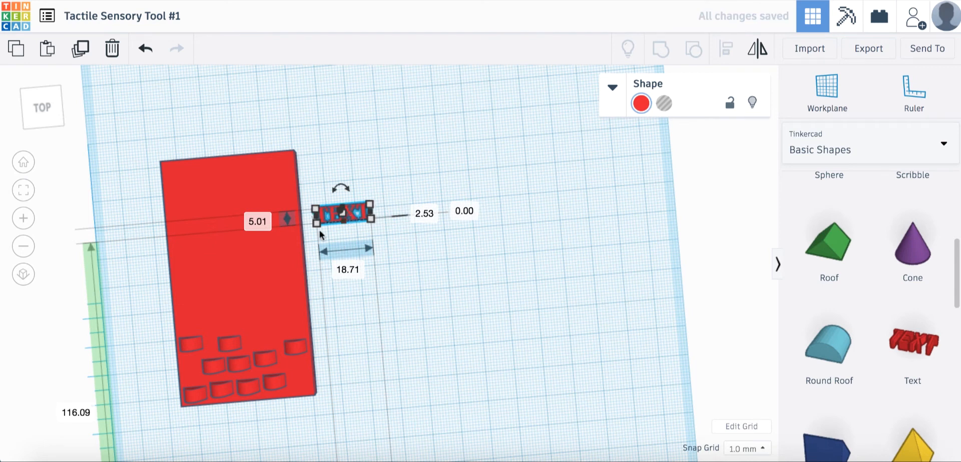
pyautogui.press('Escape')
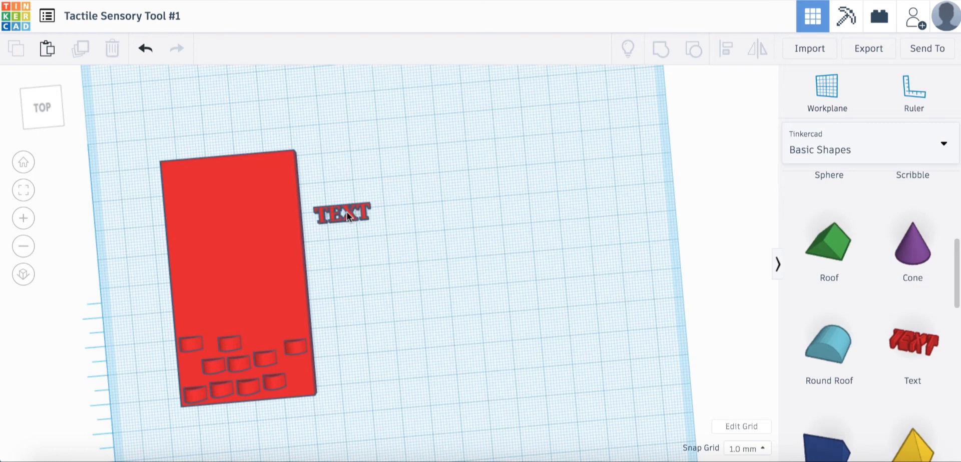
# Replace the text shape's default wording with the person's title and surname.
pyautogui.scroll(3, 347, 211)
pyautogui.click(337, 198)
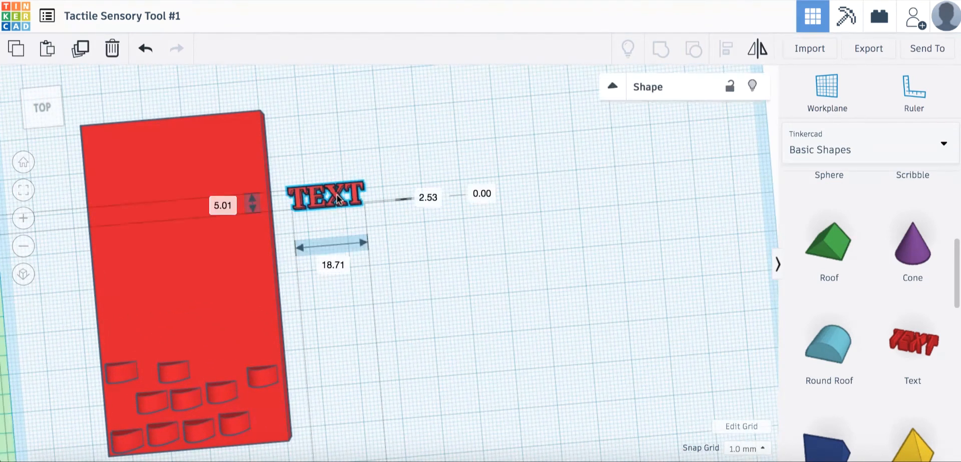
pyautogui.click(611, 87)
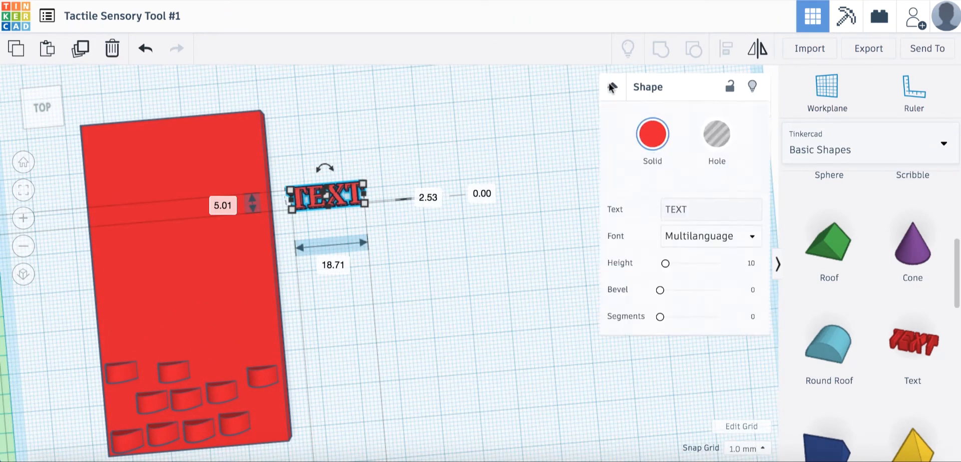
pyautogui.doubleClick(691, 210)
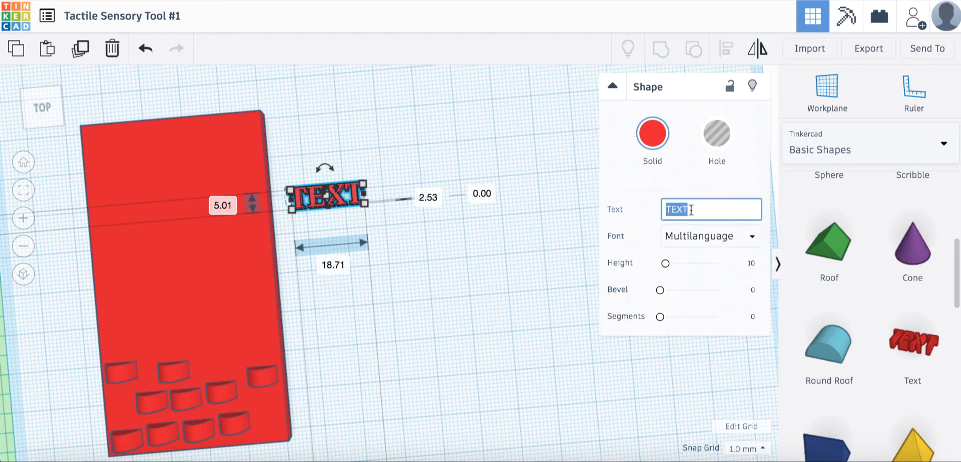
pyautogui.write('Miss Gr')
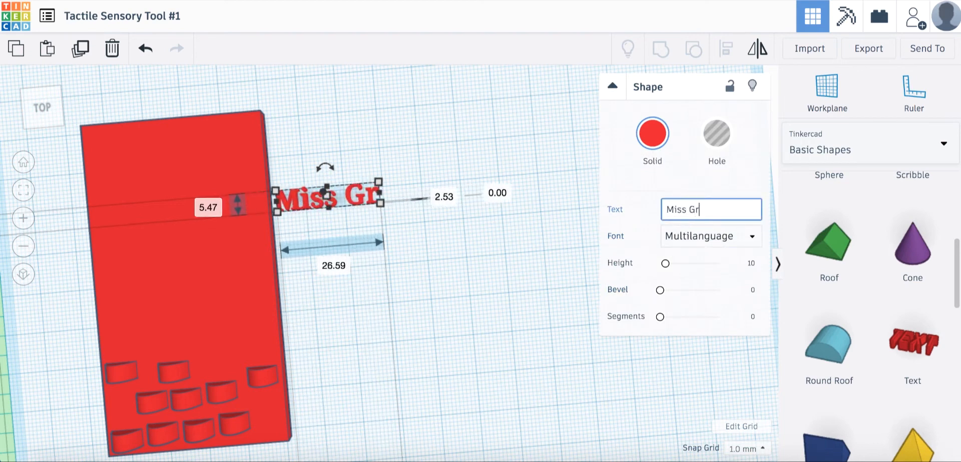
pyautogui.write('ay')
pyautogui.press('Return')
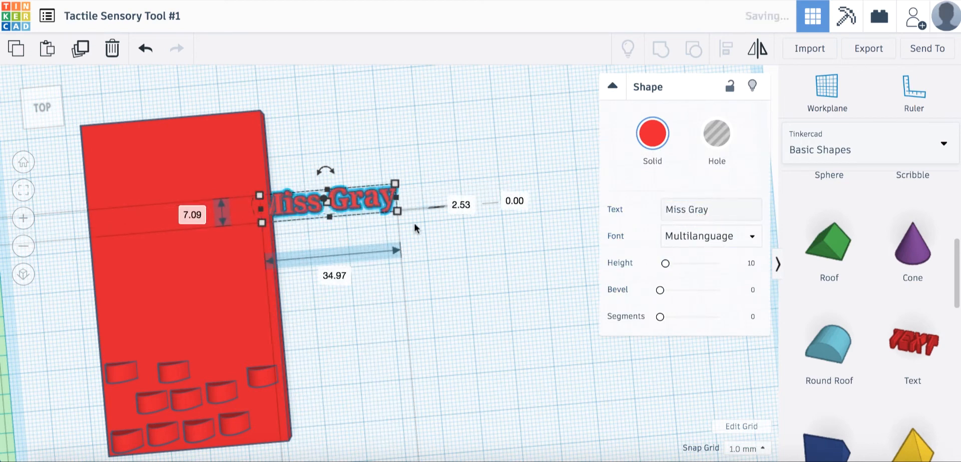
# Position the name text near the plate's rear edge, raised 2 mm above the workplane, and group it with the plate.
pyautogui.moveTo(374, 197); pyautogui.dragTo(235, 140)
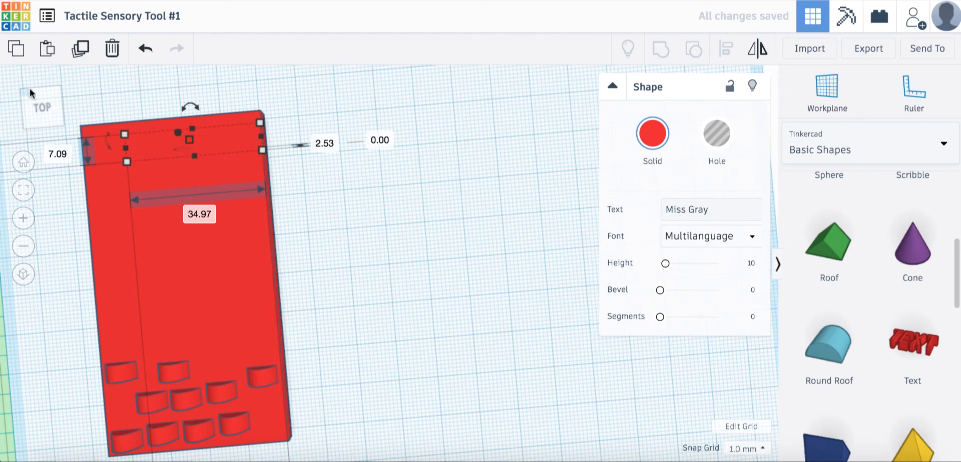
pyautogui.click(48, 121)
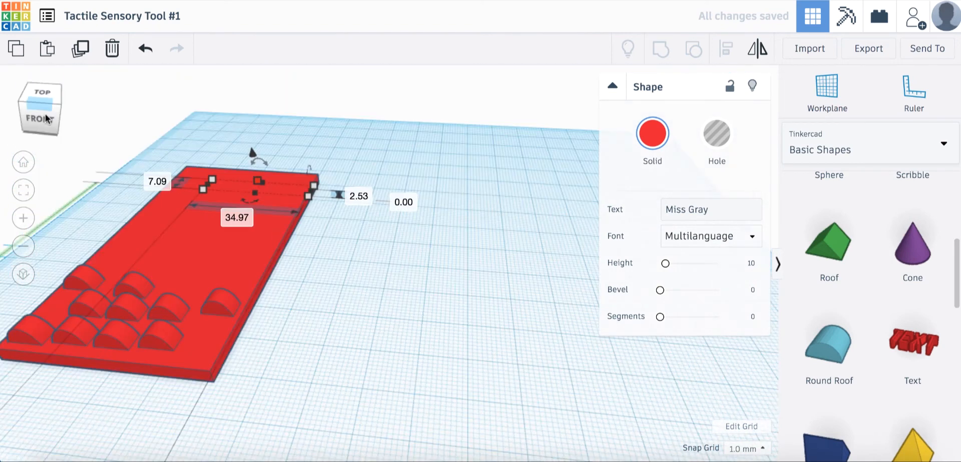
pyautogui.moveTo(253, 151); pyautogui.dragTo(251, 145)
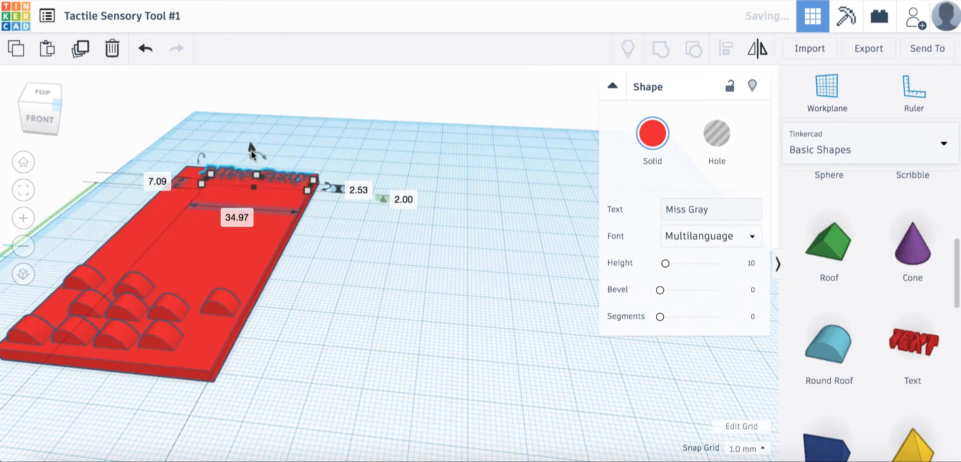
pyautogui.keyDown('shift'); pyautogui.click(242, 251); pyautogui.keyUp('shift')
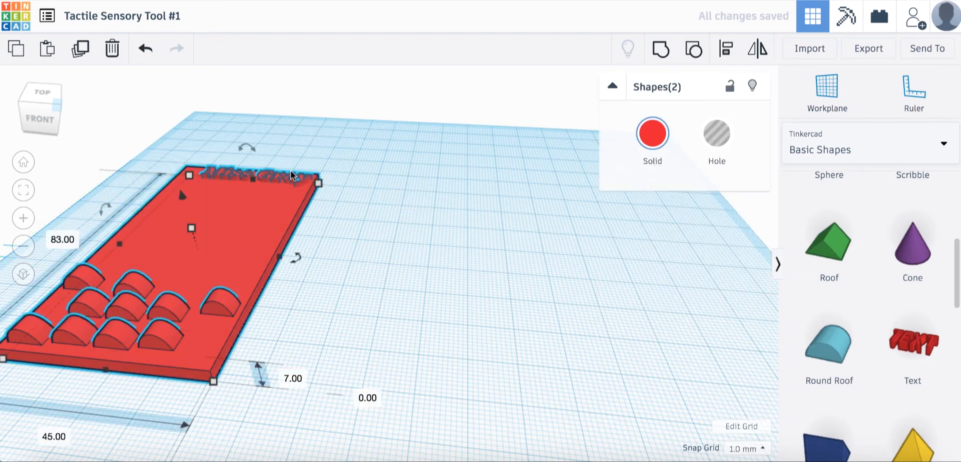
pyautogui.click(660, 49)
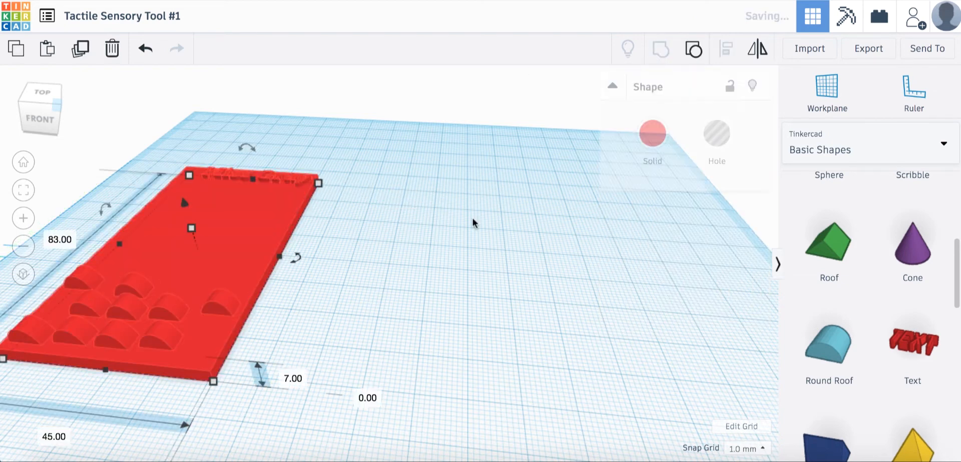
# Add a cylinder to the right of the plate near its rear edge and shrink it to 8 mm wide and 8 mm deep.
pyautogui.click(417, 310)
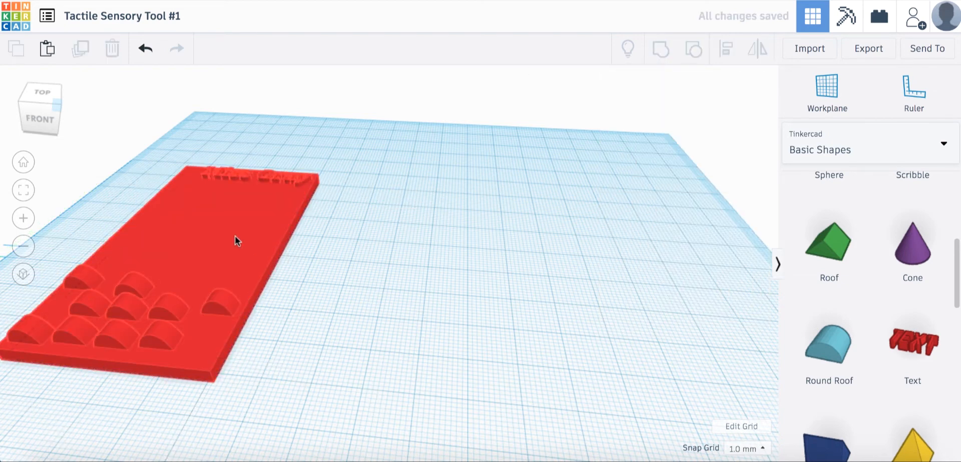
pyautogui.click(46, 97)
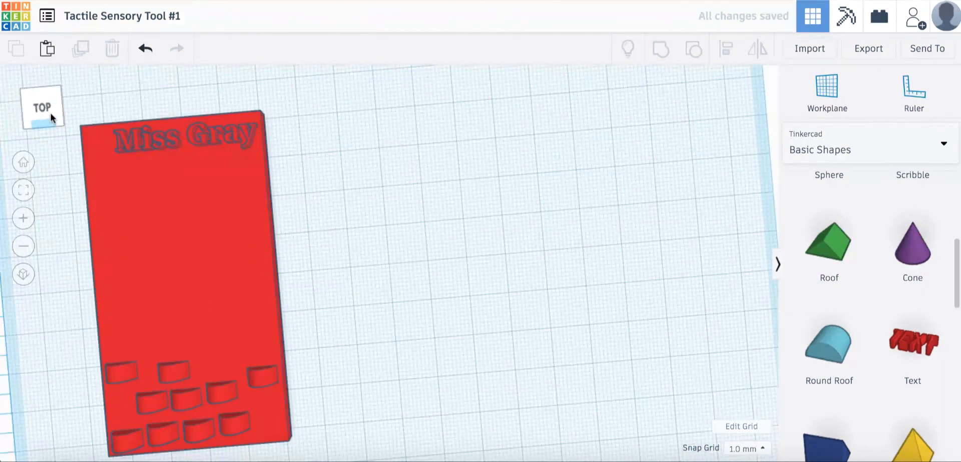
pyautogui.moveTo(38, 117); pyautogui.dragTo(40, 119)
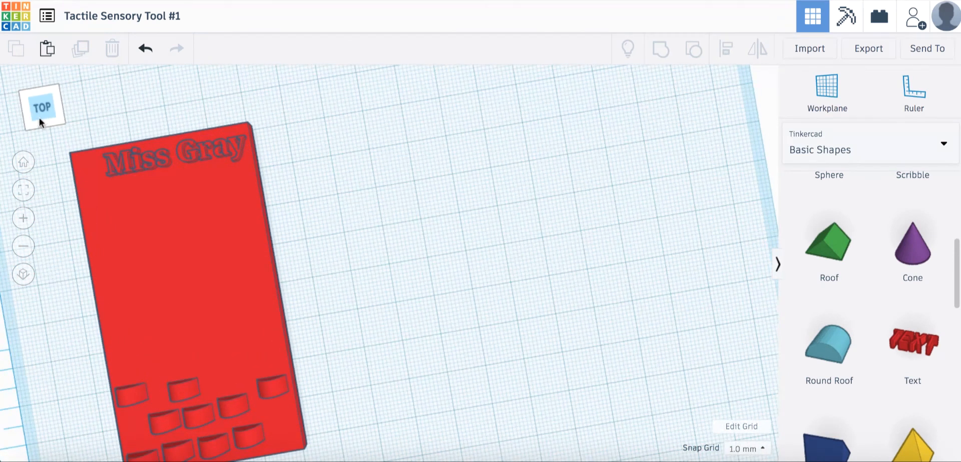
pyautogui.click(38, 116)
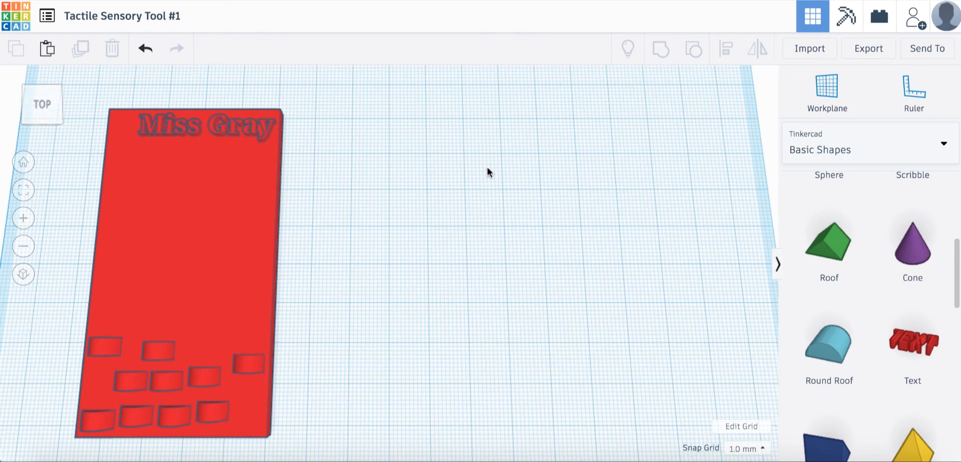
pyautogui.scroll(2, 870, 319)
pyautogui.scroll(3, 870, 318)
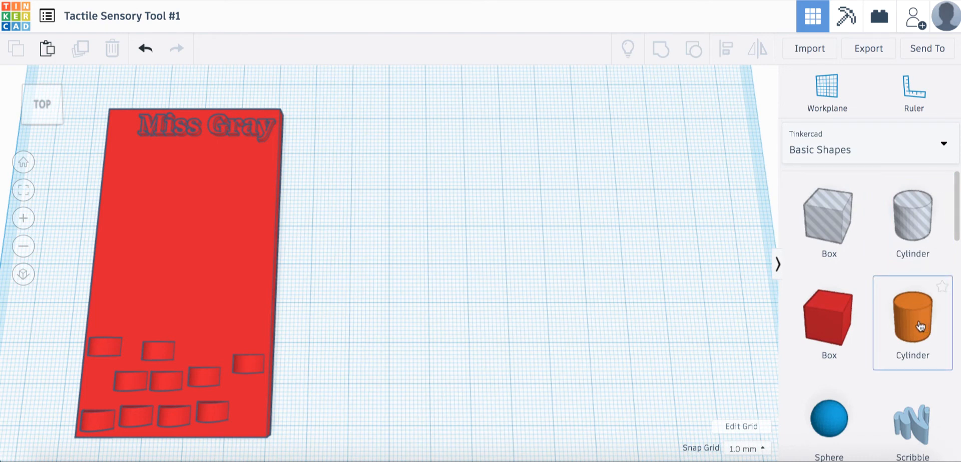
pyautogui.moveTo(919, 326); pyautogui.dragTo(360, 158)
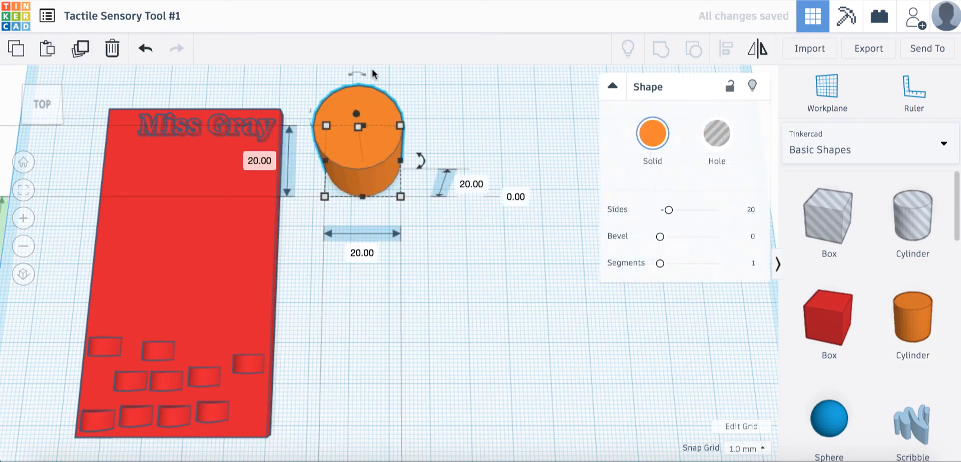
pyautogui.moveTo(325, 197); pyautogui.dragTo(372, 155)
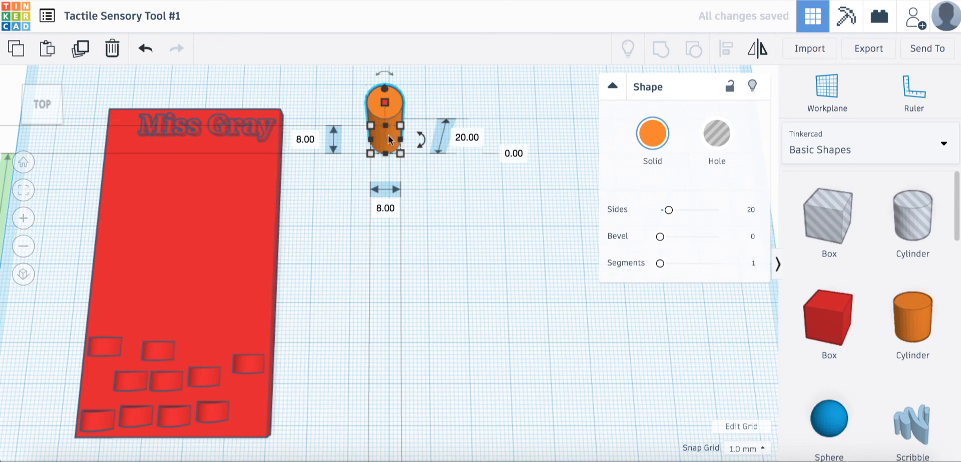
# Position the cylinder through the plate's rear-left corner beside the name, lowered 14 mm below the workplane and nudged 1 mm inward.
pyautogui.moveTo(383, 134); pyautogui.dragTo(106, 130)
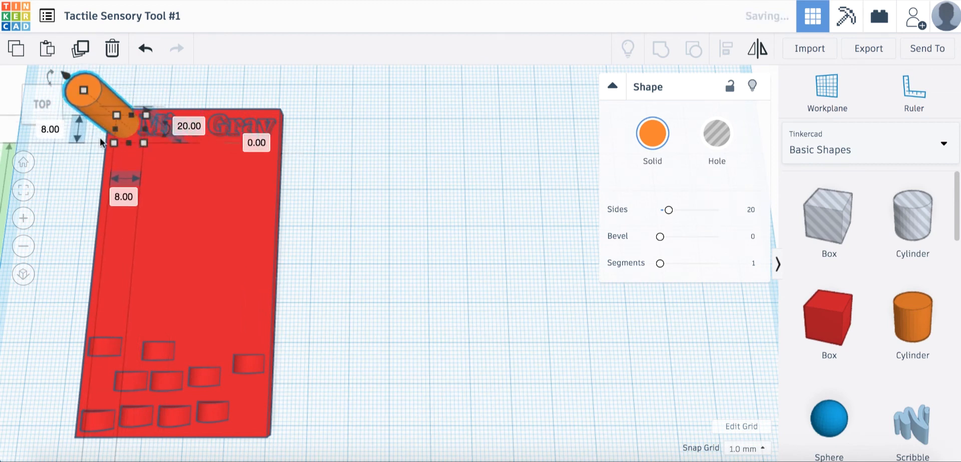
pyautogui.moveTo(36, 114); pyautogui.dragTo(56, 108)
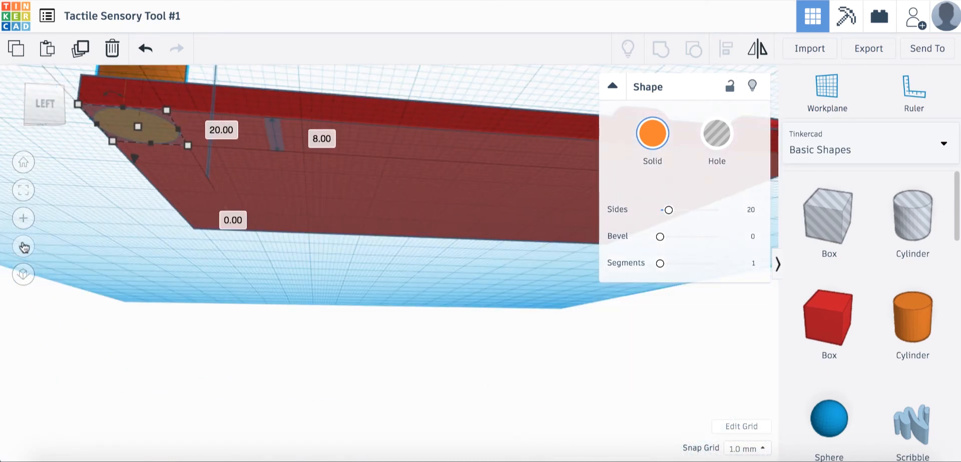
pyautogui.click(24, 246)
pyautogui.click(38, 115)
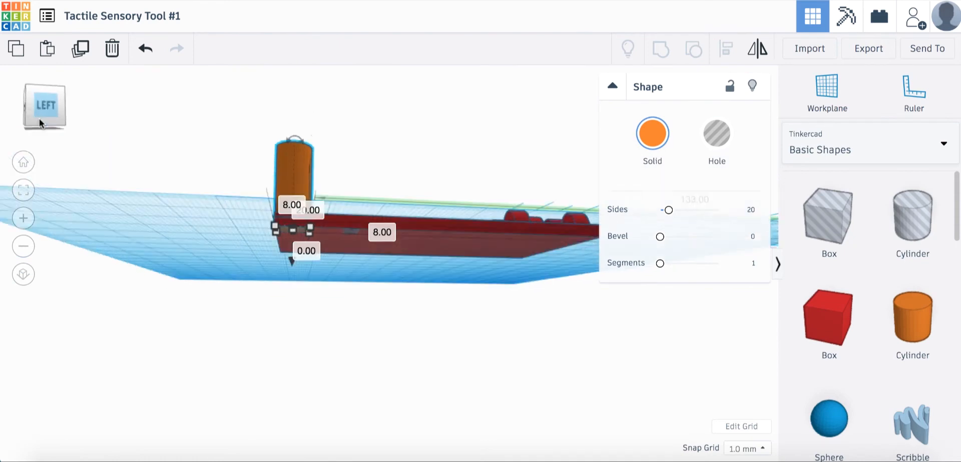
pyautogui.moveTo(39, 117); pyautogui.dragTo(39, 116)
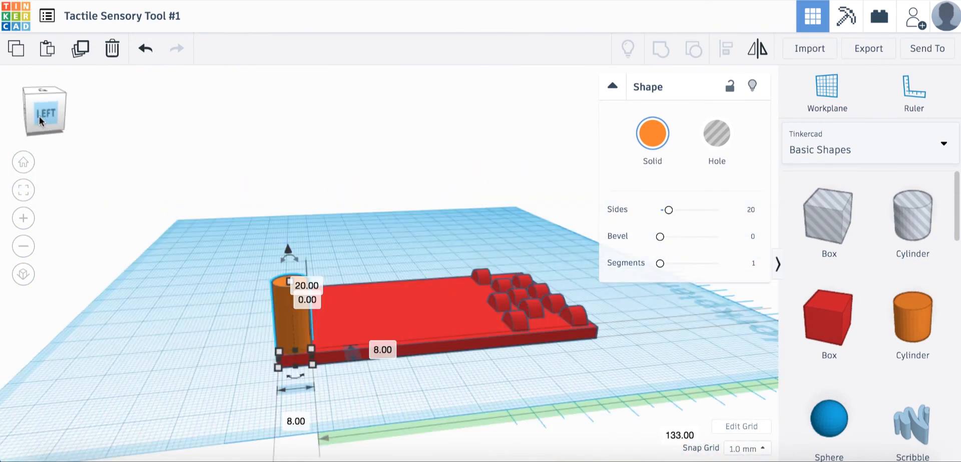
pyautogui.moveTo(285, 246); pyautogui.dragTo(292, 307)
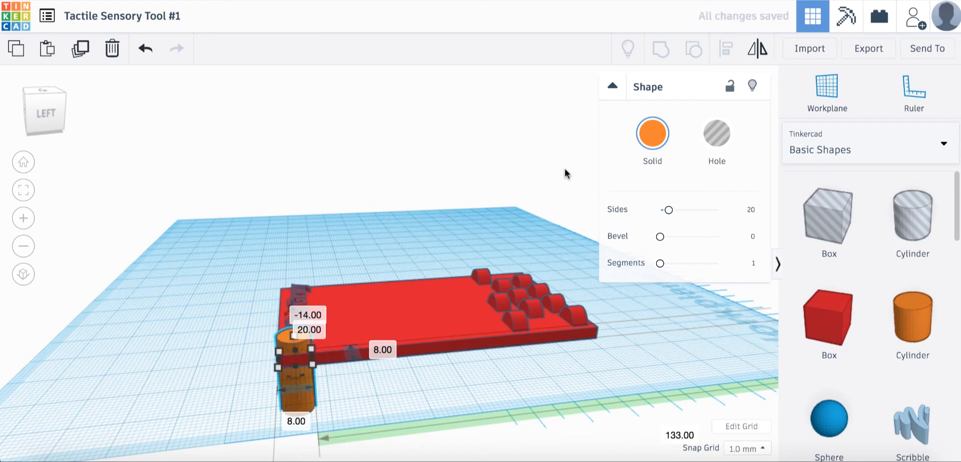
pyautogui.press('Right')
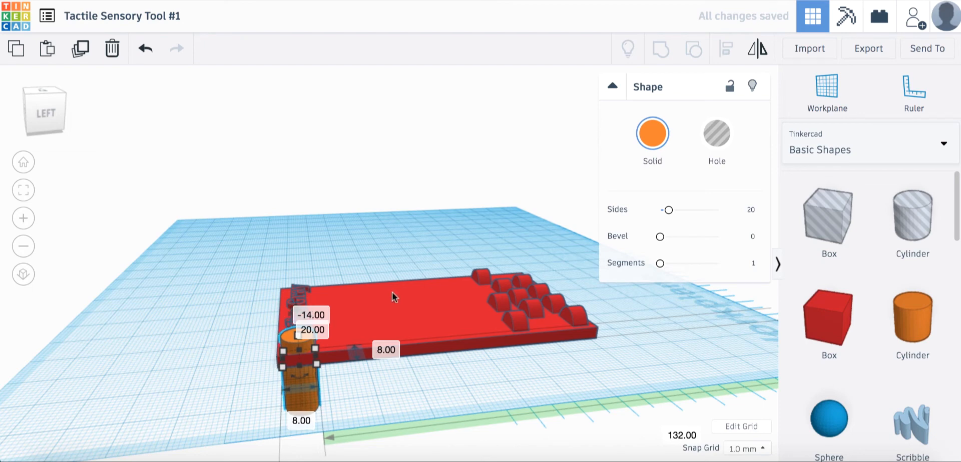
# Turn the cylinder into a hole and group it with the plate to cut a round opening in the corner.
pyautogui.click(723, 137)
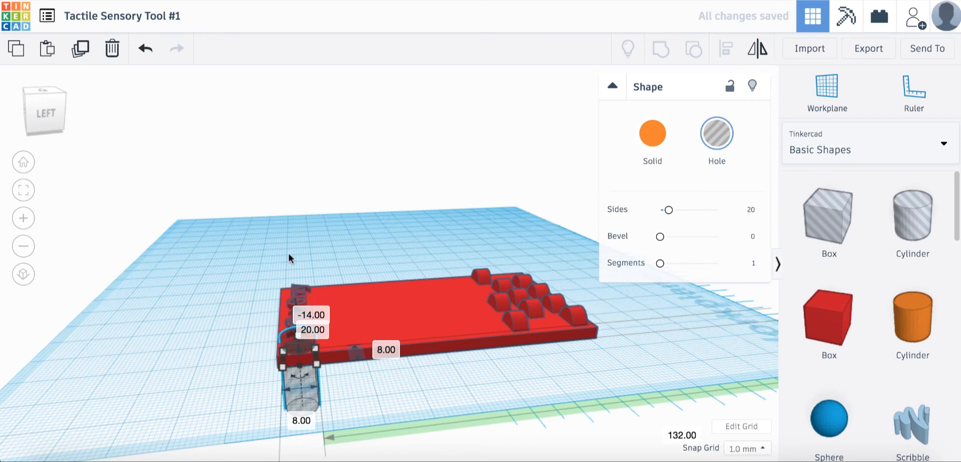
pyautogui.keyDown('shift'); pyautogui.click(386, 317); pyautogui.keyUp('shift')
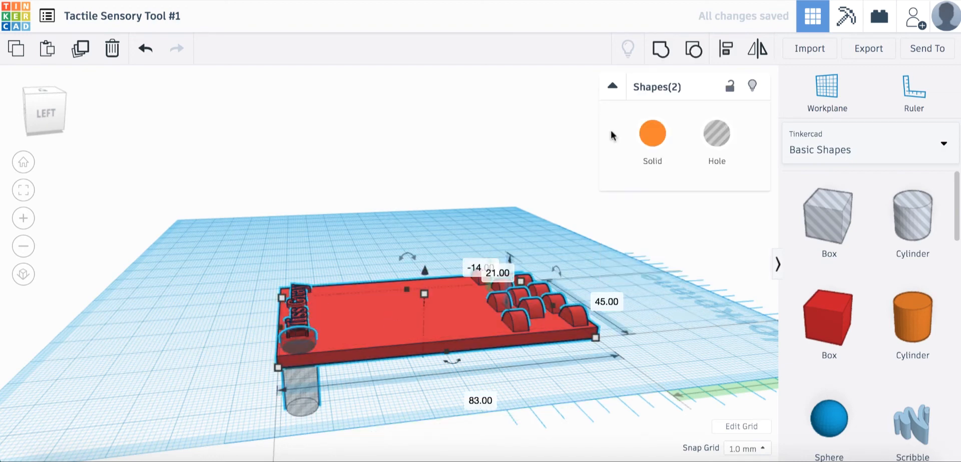
pyautogui.click(661, 48)
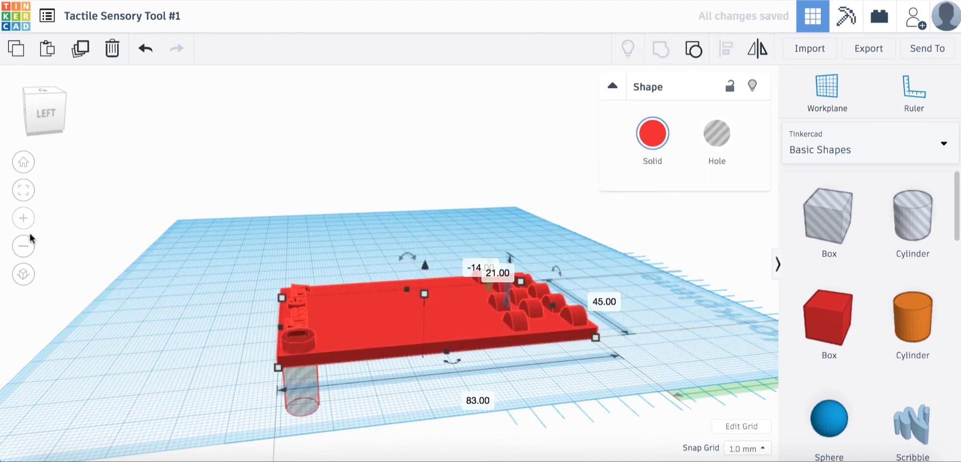
pyautogui.click(50, 119)
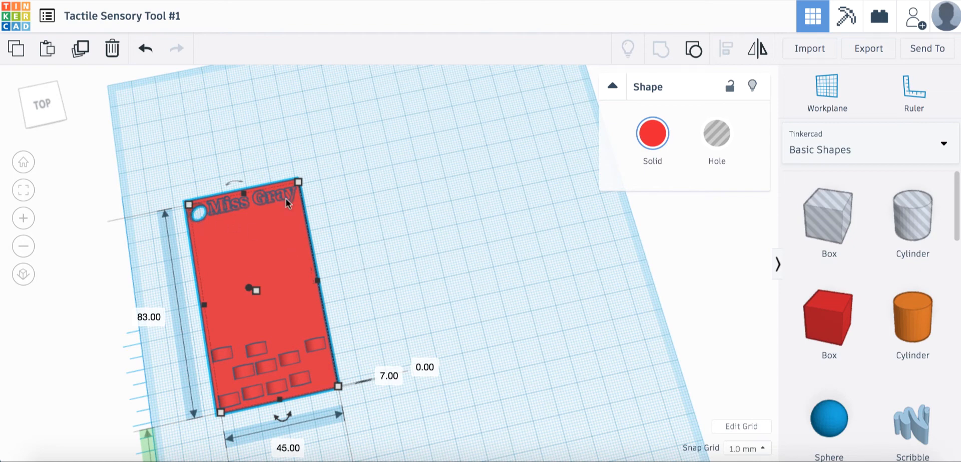
pyautogui.click(405, 233)
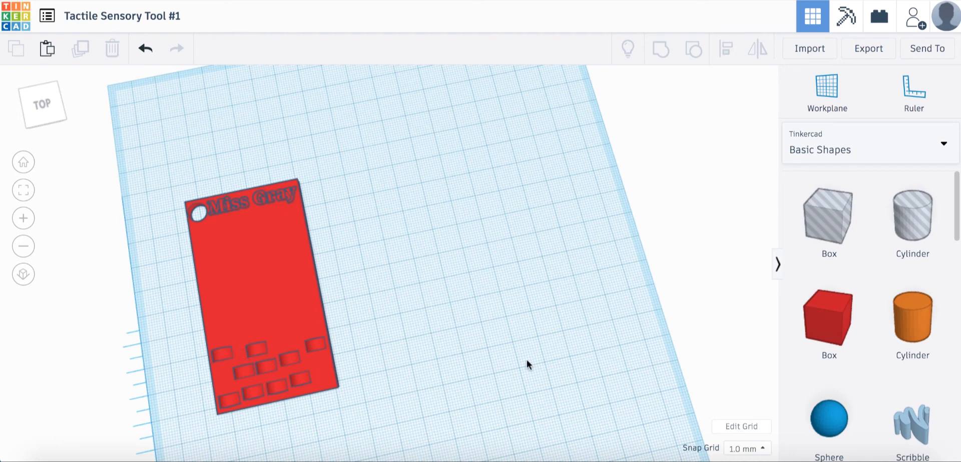
# Duplicate the finished plate, place the copy to the right of the original, and ungroup the copy's corner hole cylinder.
pyautogui.click(905, 425)
pyautogui.click(264, 252)
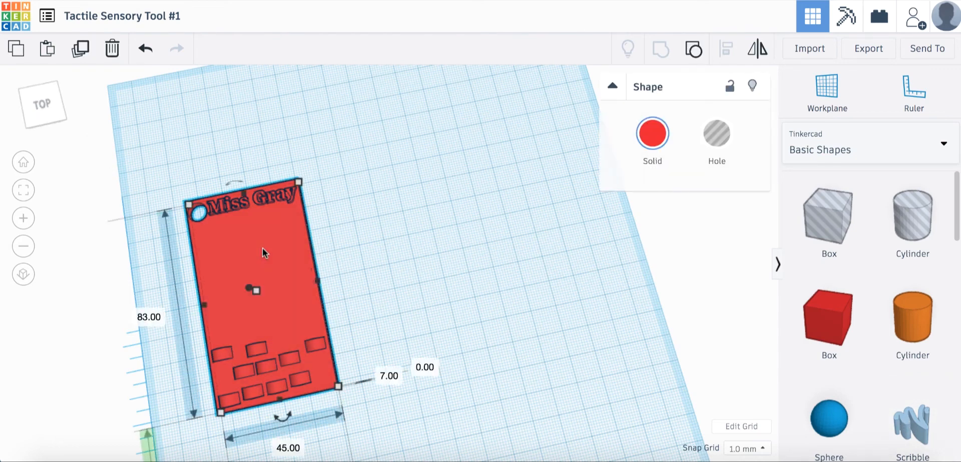
pyautogui.press('super+v')
pyautogui.moveTo(340, 238); pyautogui.dragTo(436, 218)
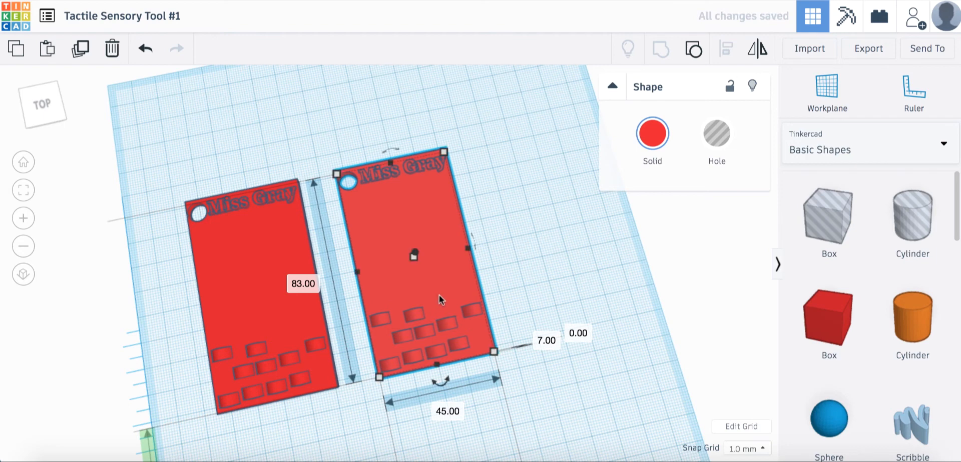
pyautogui.click(693, 50)
pyautogui.click(548, 267)
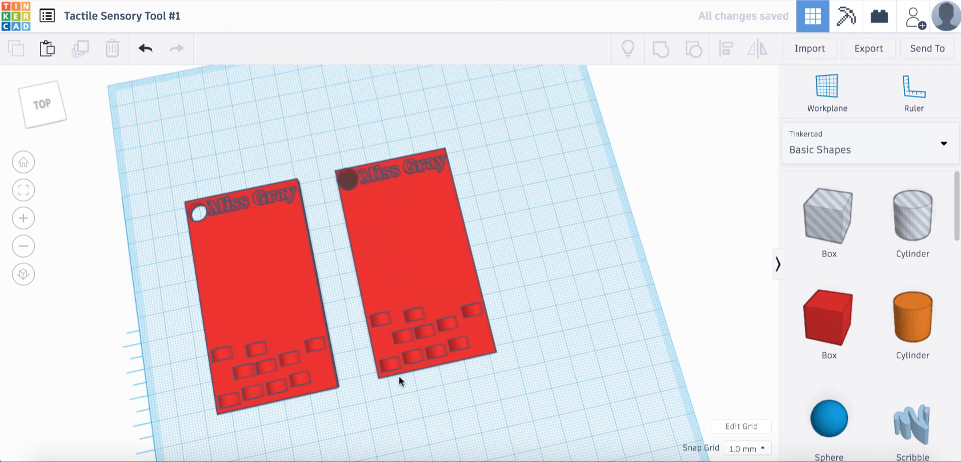
pyautogui.click(377, 314)
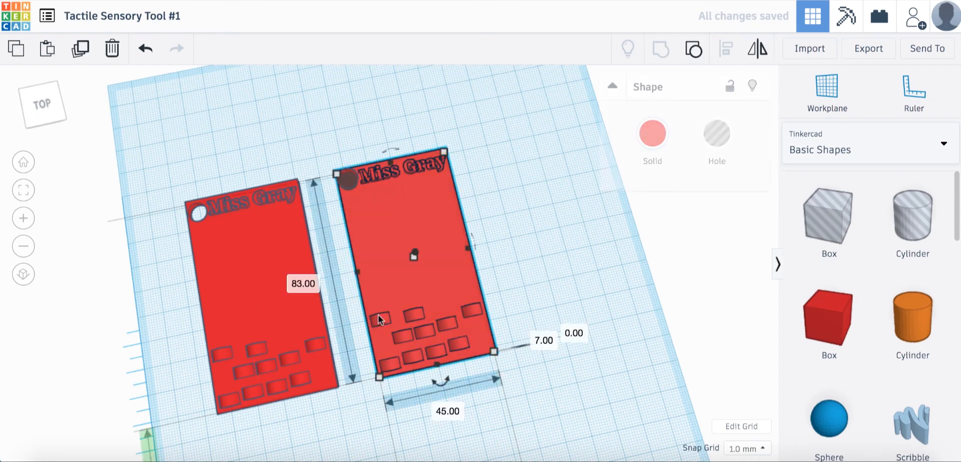
pyautogui.press('Delete')
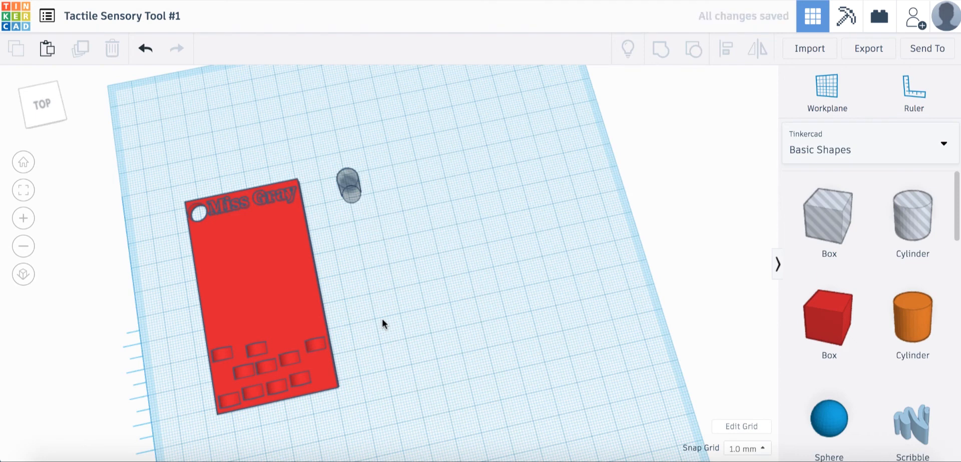
pyautogui.hotkey('ctrl', 'z')
# Ungroup the copied plate further until its base, name and round roofs are separate shapes.
pyautogui.click(418, 274)
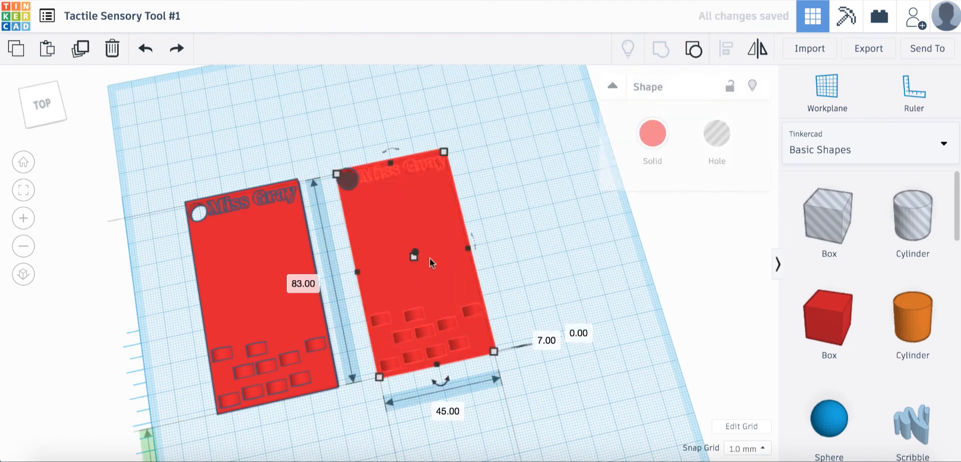
pyautogui.click(694, 48)
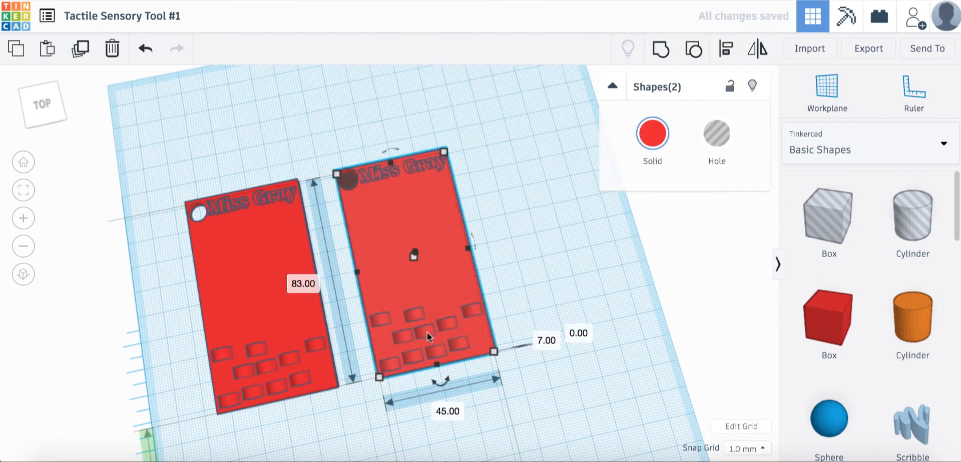
pyautogui.click(696, 49)
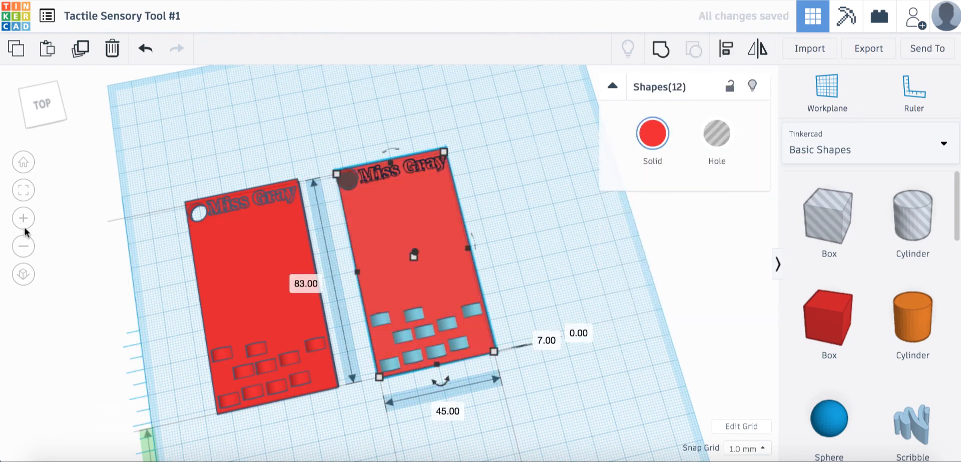
# Delete all the round roofs from the copied plate, keeping its base, raised name and corner hole cylinder.
pyautogui.click(42, 112)
pyautogui.moveTo(41, 111); pyautogui.dragTo(33, 105)
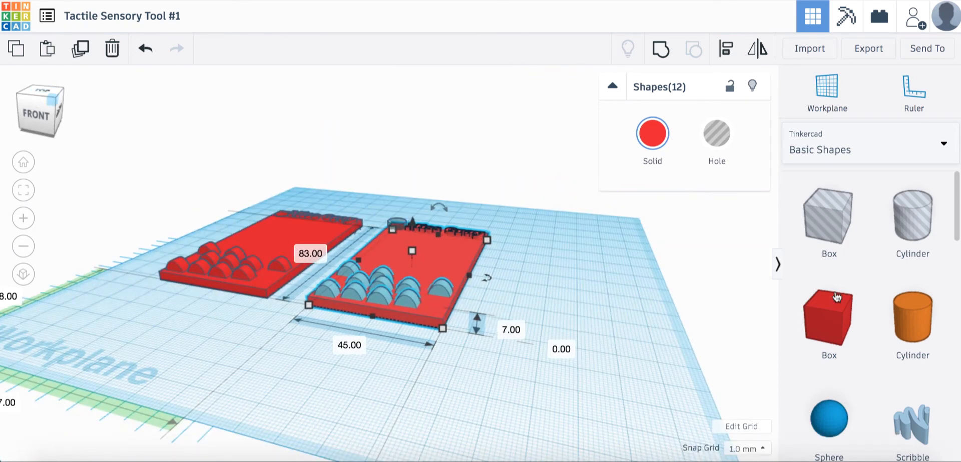
pyautogui.scroll(-4, 842, 288)
pyautogui.scroll(-2, 842, 288)
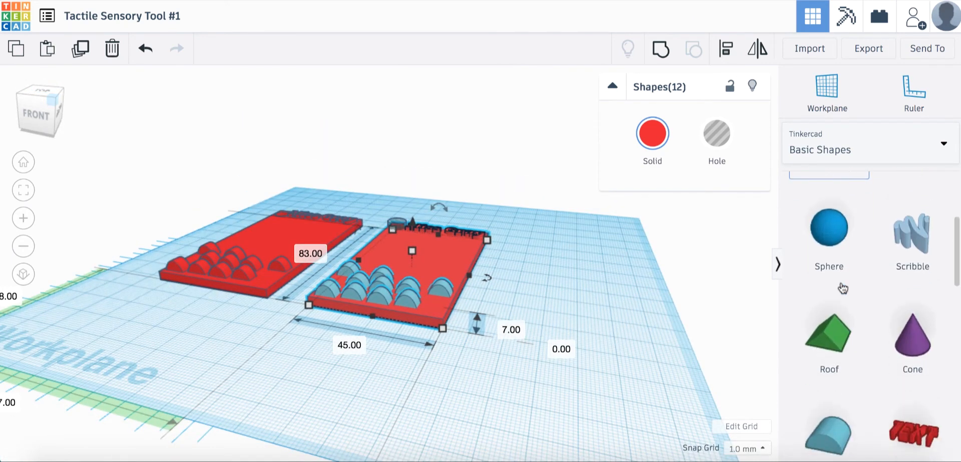
pyautogui.click(481, 367)
pyautogui.click(408, 298)
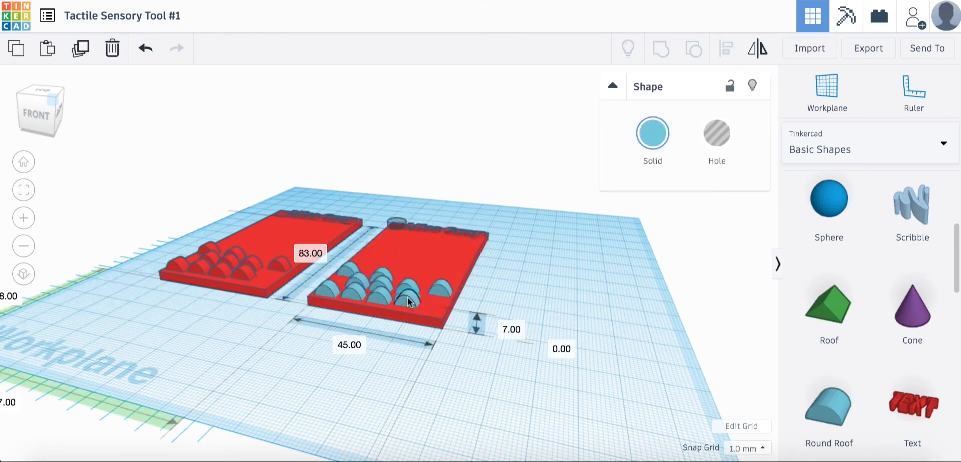
pyautogui.press('Delete')
pyautogui.click(441, 287)
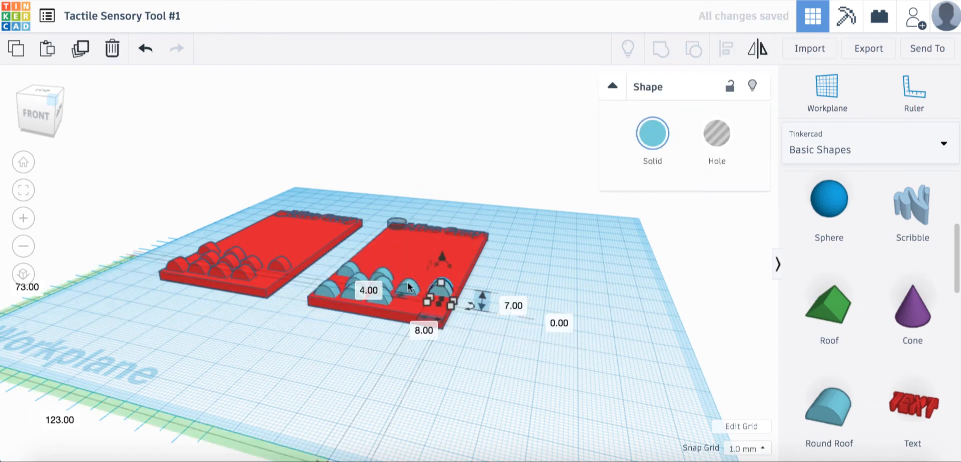
pyautogui.keyDown('shift'); pyautogui.click(408, 287); pyautogui.keyUp('shift')
pyautogui.keyDown('shift'); pyautogui.click(380, 297); pyautogui.keyUp('shift')
pyautogui.keyDown('shift'); pyautogui.click(379, 296); pyautogui.keyUp('shift')
pyautogui.keyDown('shift'); pyautogui.click(353, 293); pyautogui.keyUp('shift')
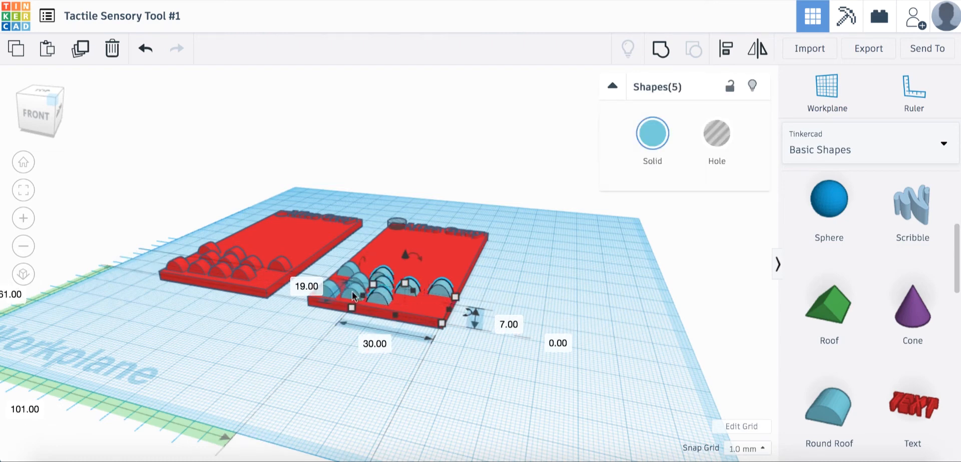
pyautogui.keyDown('shift'); pyautogui.click(352, 292); pyautogui.keyUp('shift')
pyautogui.press('Delete')
pyautogui.click(356, 281)
pyautogui.keyDown('shift'); pyautogui.click(328, 294); pyautogui.keyUp('shift')
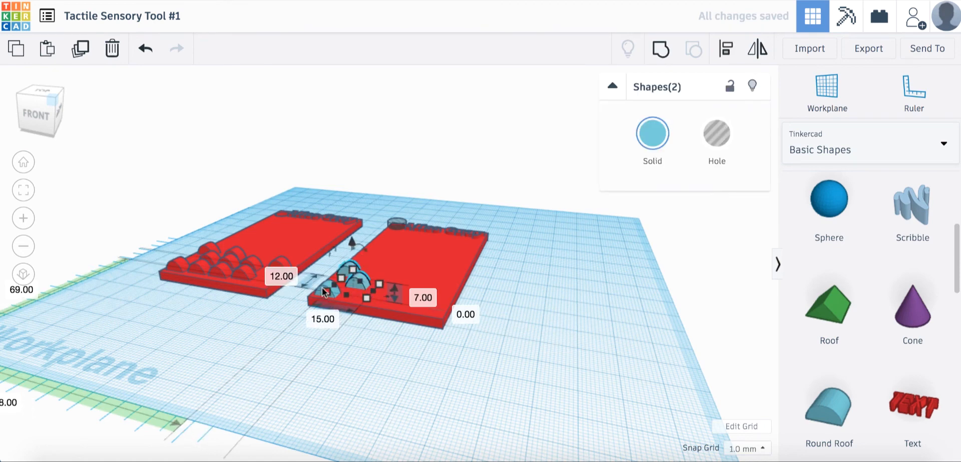
pyautogui.press('Delete')
pyautogui.click(324, 289)
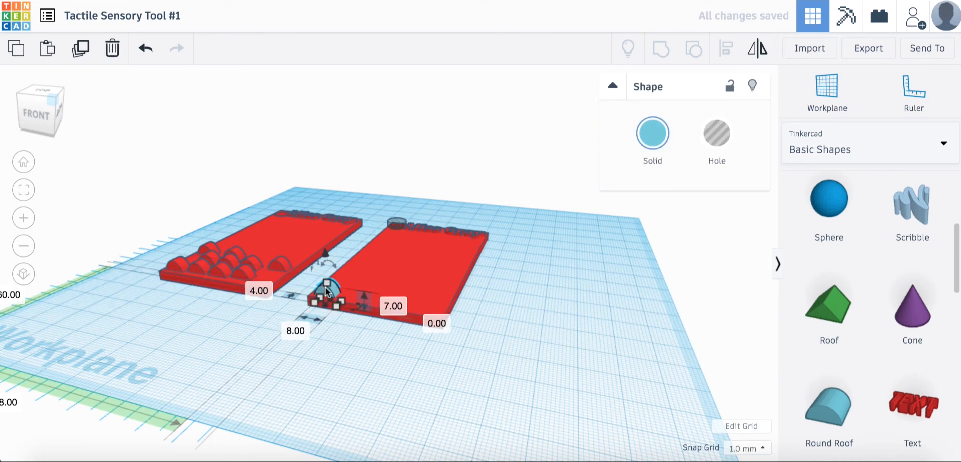
pyautogui.press('Delete')
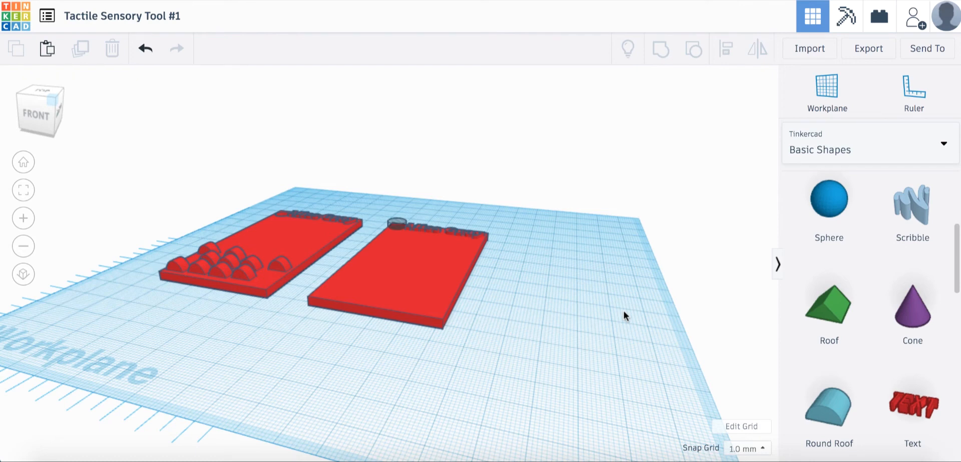
pyautogui.scroll(-3, 838, 320)
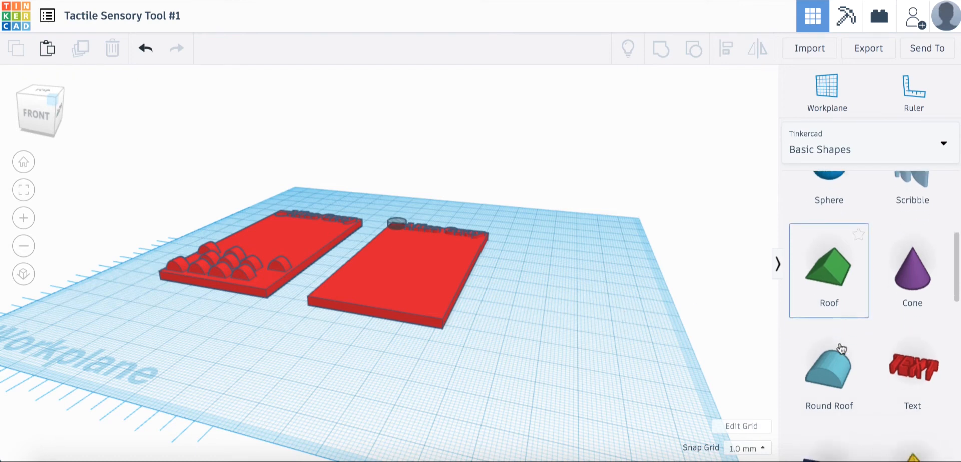
# Add a solid tube from the basic shapes to the workplane beside the copied plate.
pyautogui.scroll(-3, 841, 349)
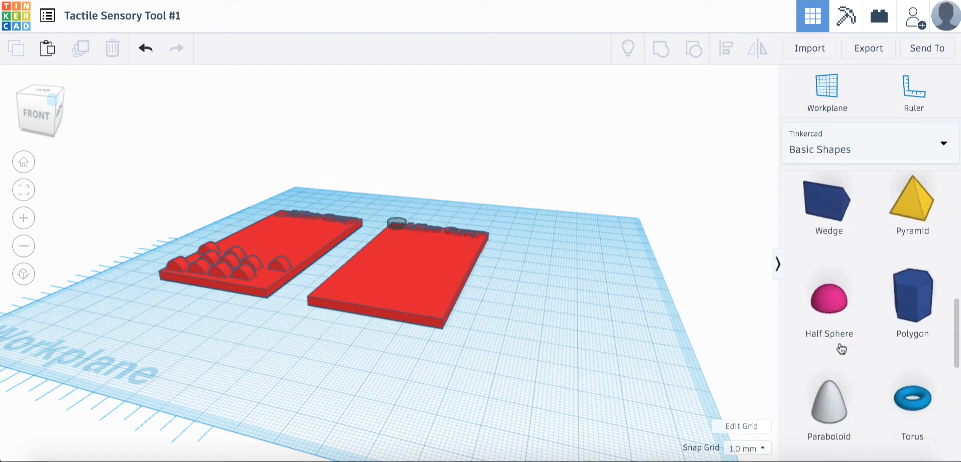
pyautogui.scroll(-1, 842, 349)
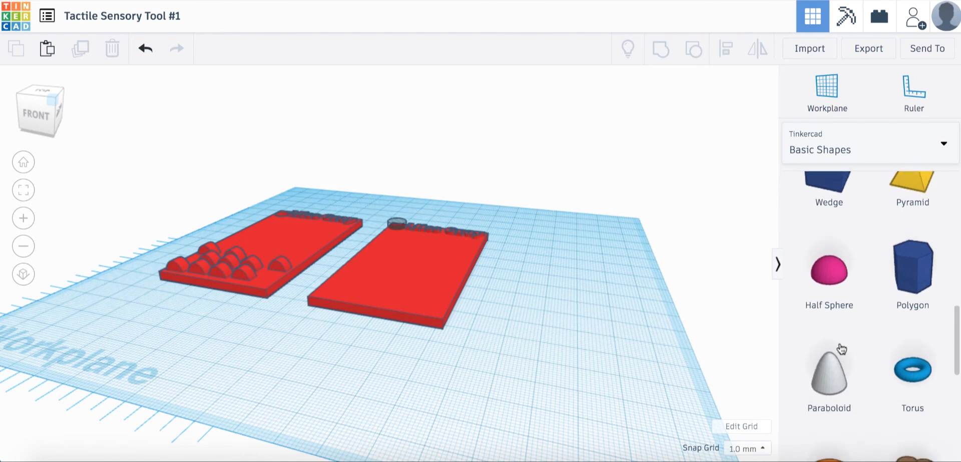
pyautogui.scroll(-2, 841, 349)
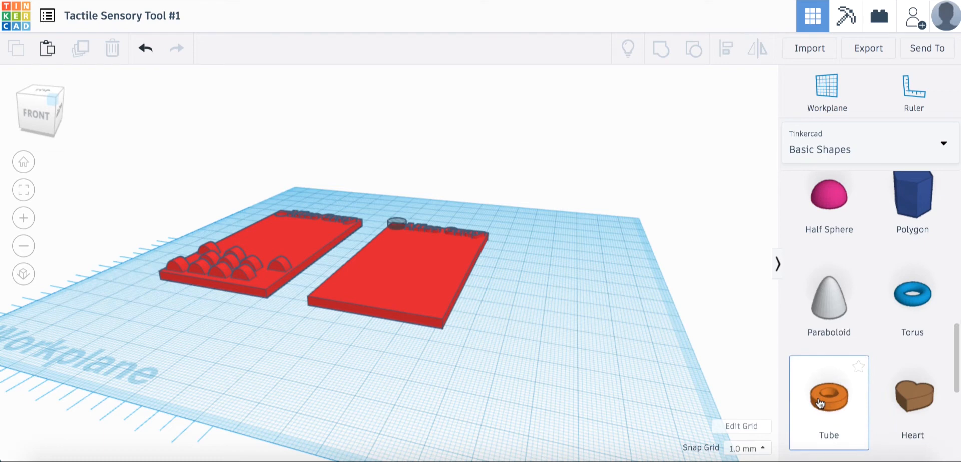
pyautogui.moveTo(727, 379); pyautogui.dragTo(527, 331)
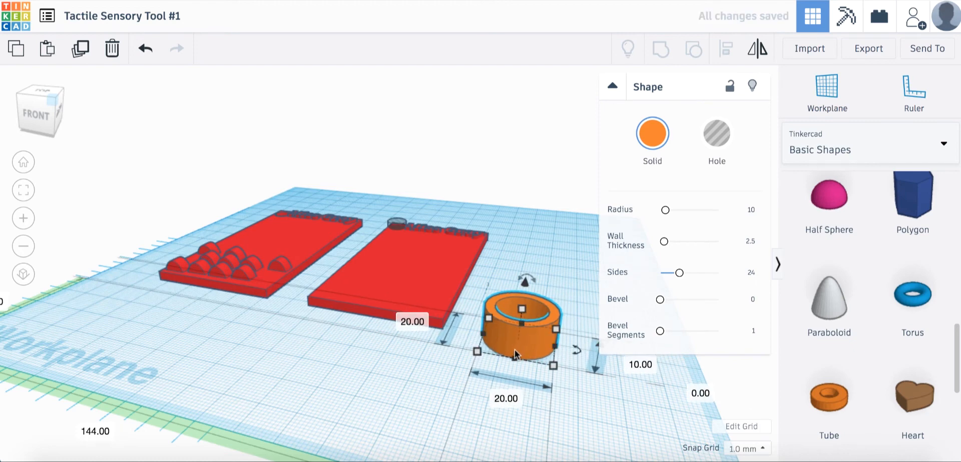
pyautogui.scroll(-1, 514, 349)
pyautogui.click(48, 110)
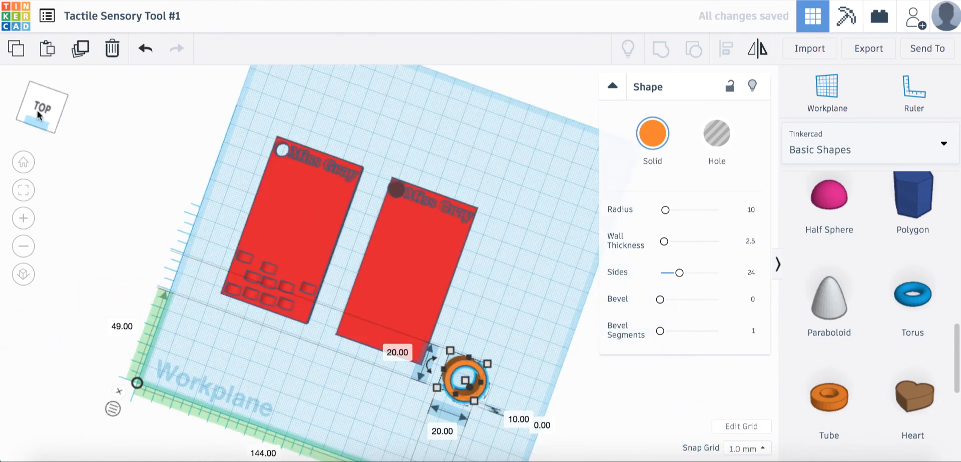
pyautogui.click(45, 105)
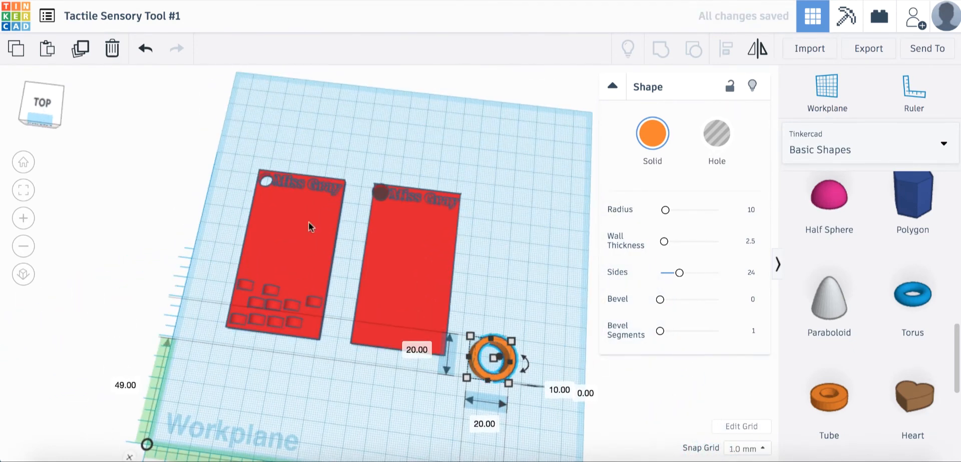
# Shrink the tube to about 11 mm wide and 14 mm deep, undoing the accidental rotation.
pyautogui.moveTo(470, 337); pyautogui.dragTo(388, 353)
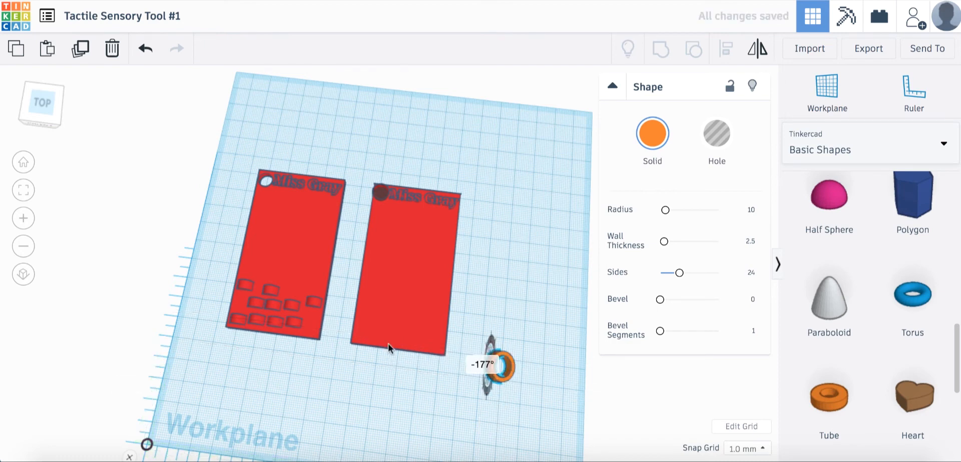
pyautogui.moveTo(385, 319); pyautogui.dragTo(385, 320)
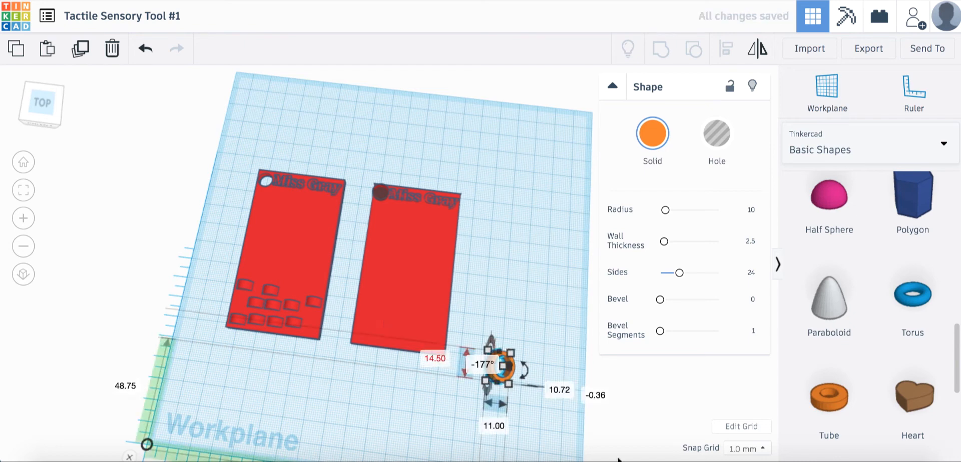
pyautogui.hotkey('ctrl', 'z')
pyautogui.click(520, 292)
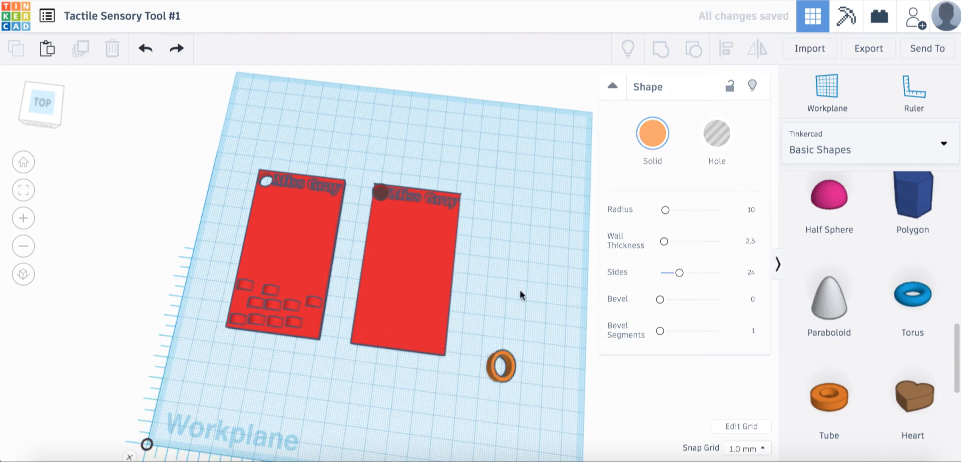
pyautogui.click(493, 377)
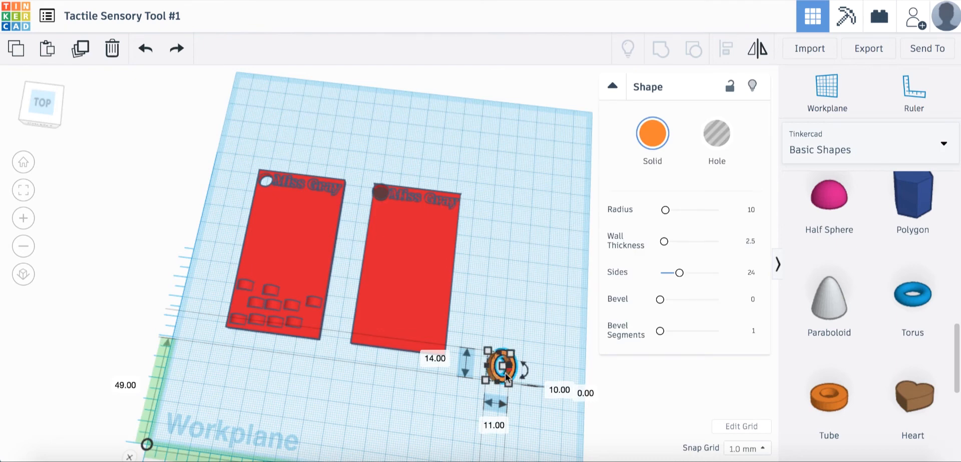
pyautogui.scroll(3, 514, 361)
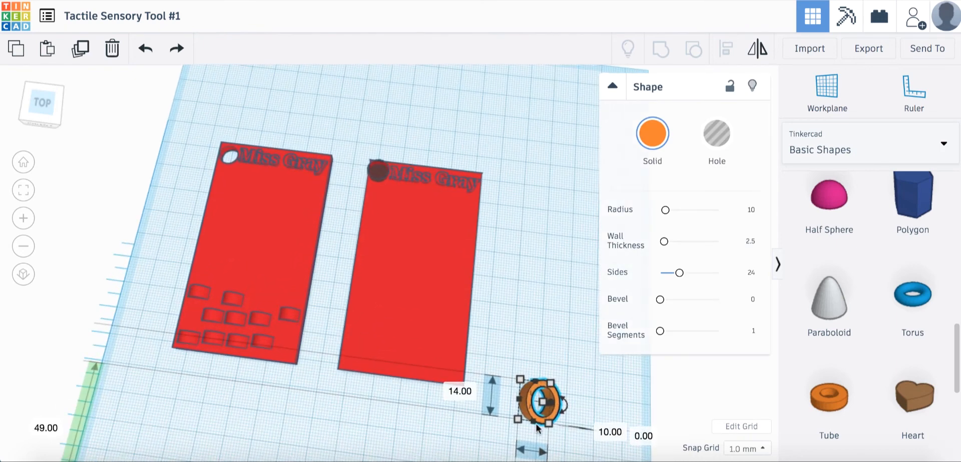
# Move the tube onto the copied plate just below the corner hole cylinder and place a duplicate level with it near the opposite long edge.
pyautogui.moveTo(530, 412); pyautogui.dragTo(383, 238)
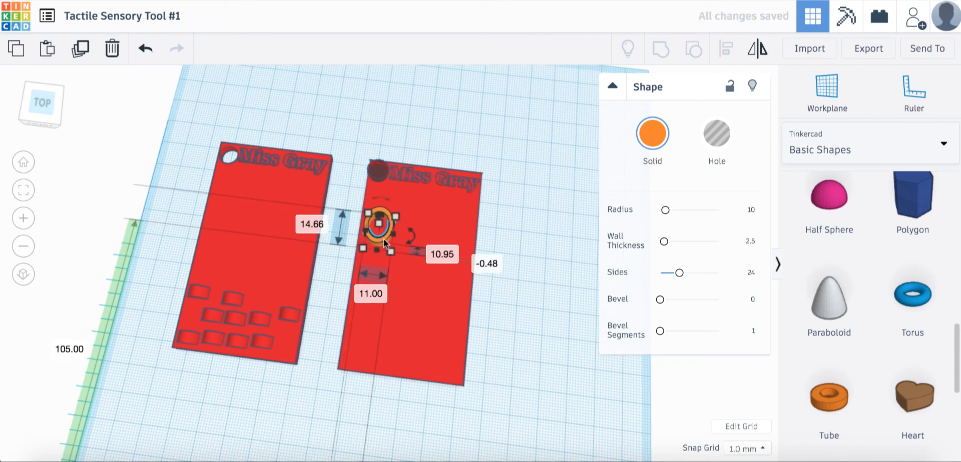
pyautogui.hotkey('ctrl', 'd')
pyautogui.moveTo(384, 239); pyautogui.dragTo(458, 247)
pyautogui.hotkey('ctrl', 'v')
pyautogui.hotkey('ctrl', 'z')
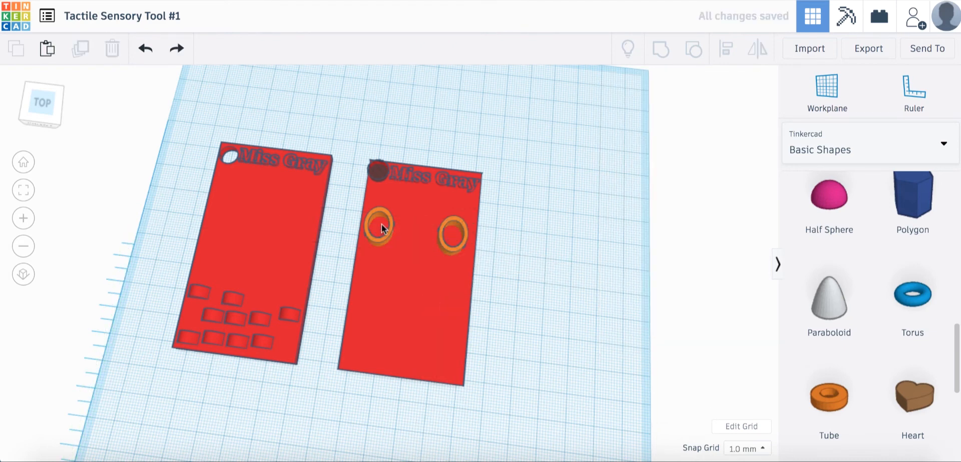
# Copy the pair of tubes and place the copies as a second row, about 23 mm below the first.
pyautogui.click(390, 230)
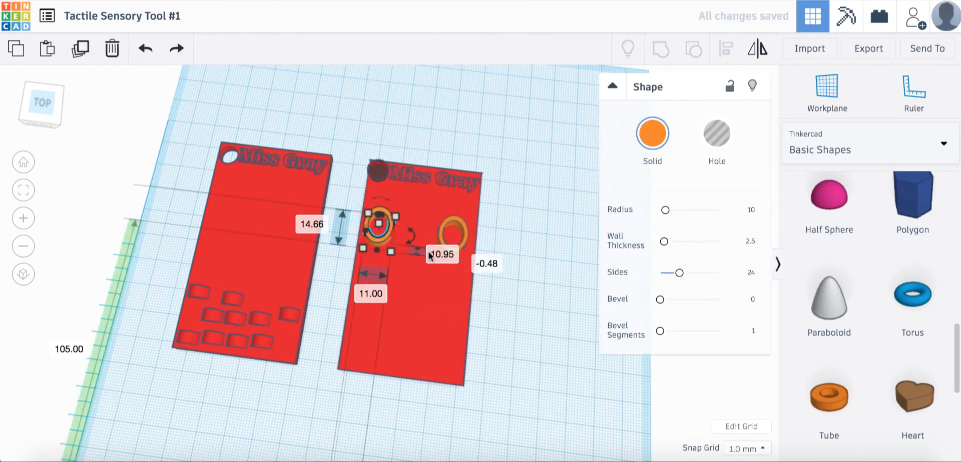
pyautogui.keyDown('shift'); pyautogui.click(460, 247); pyautogui.keyUp('shift')
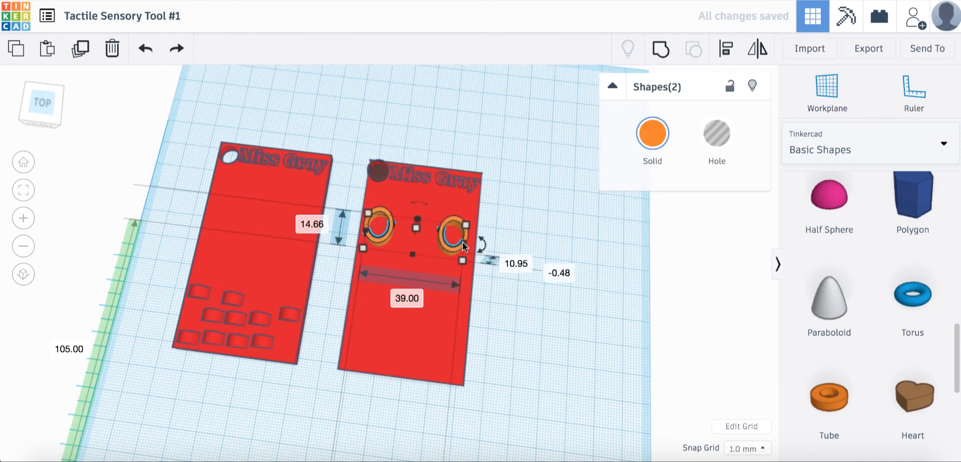
pyautogui.hotkey('ctrl', 'c')
pyautogui.hotkey('ctrl', 'v')
pyautogui.moveTo(497, 257); pyautogui.dragTo(443, 305)
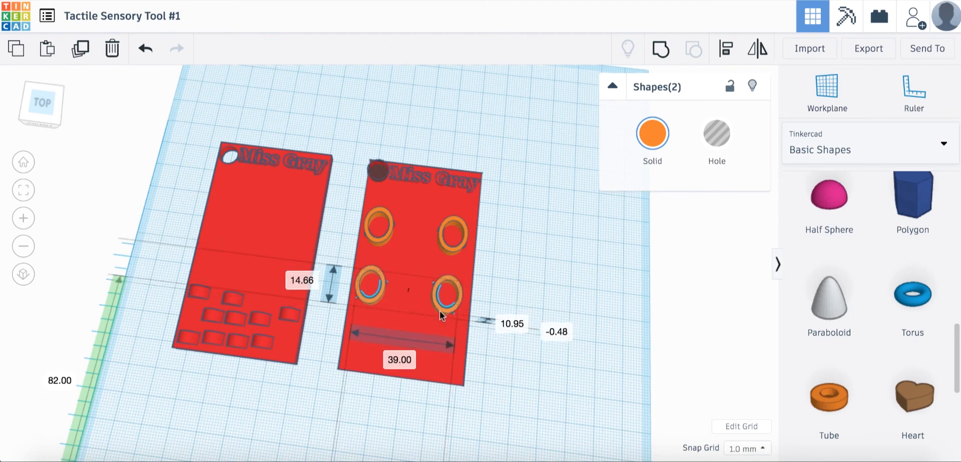
# Select all four tubes on the copied plate and set their height to 5 mm.
pyautogui.click(41, 120)
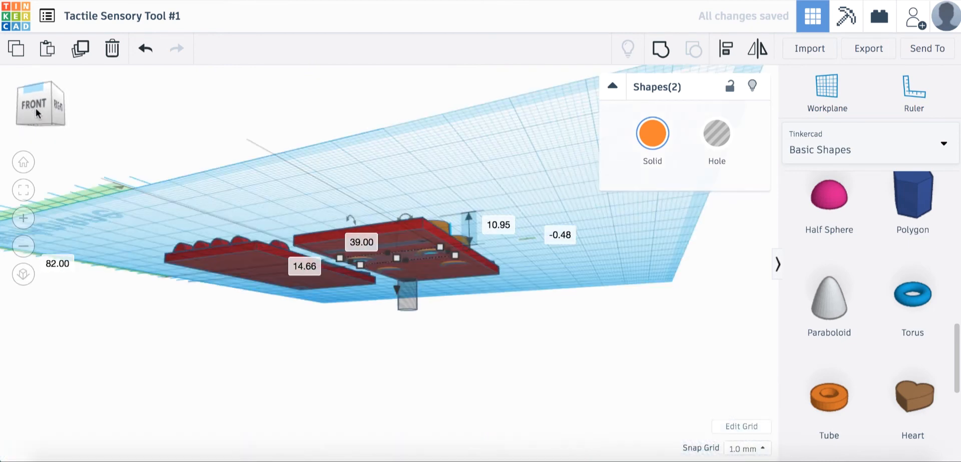
pyautogui.click(38, 111)
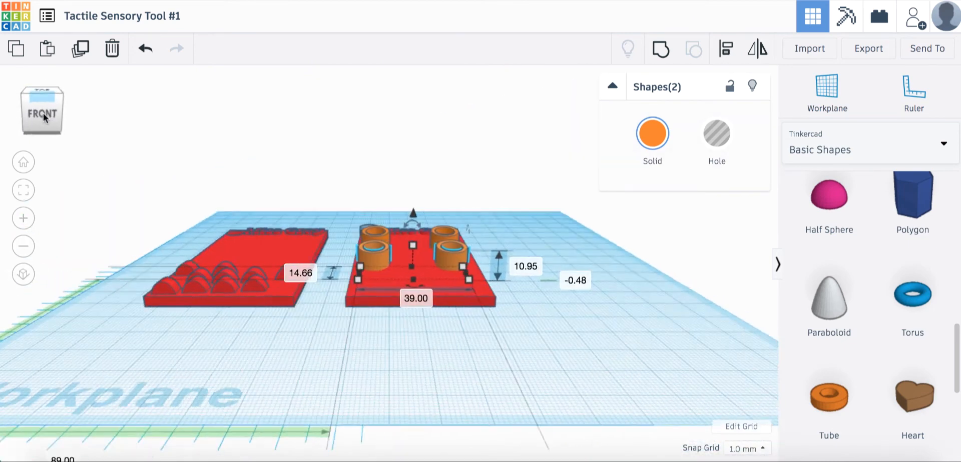
pyautogui.click(43, 112)
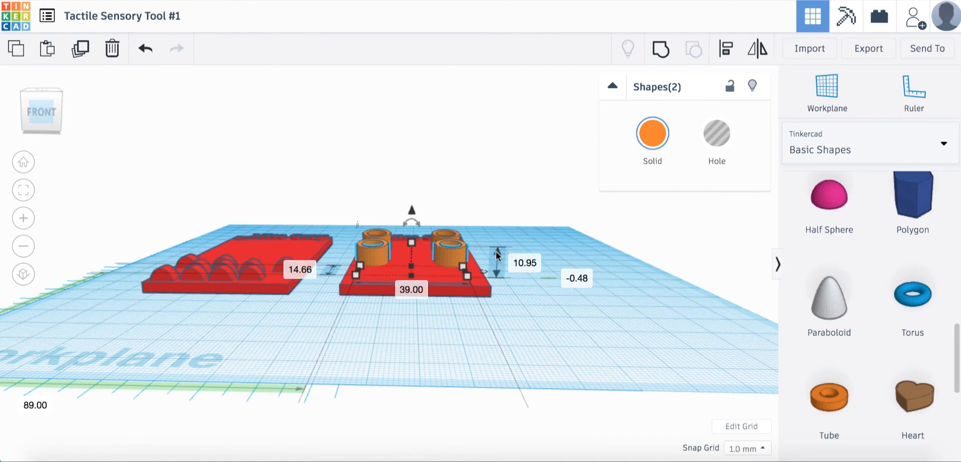
pyautogui.click(520, 262)
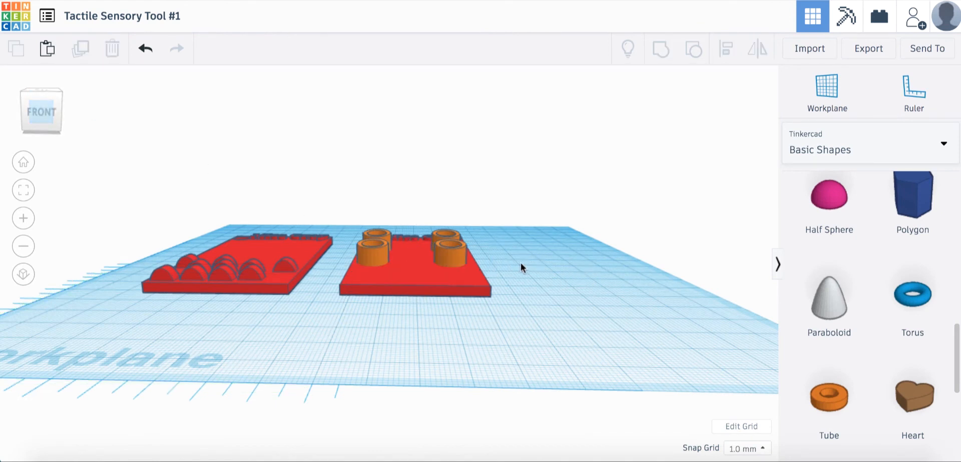
pyautogui.click(447, 248)
pyautogui.keyDown('shift'); pyautogui.click(378, 250); pyautogui.keyUp('shift')
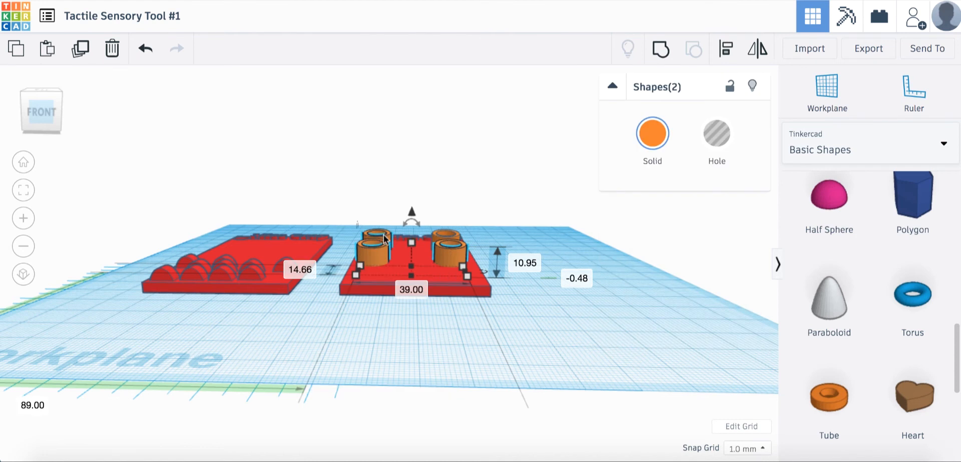
pyautogui.keyDown('shift'); pyautogui.click(383, 238); pyautogui.keyUp('shift')
pyautogui.keyDown('shift'); pyautogui.click(447, 238); pyautogui.keyUp('shift')
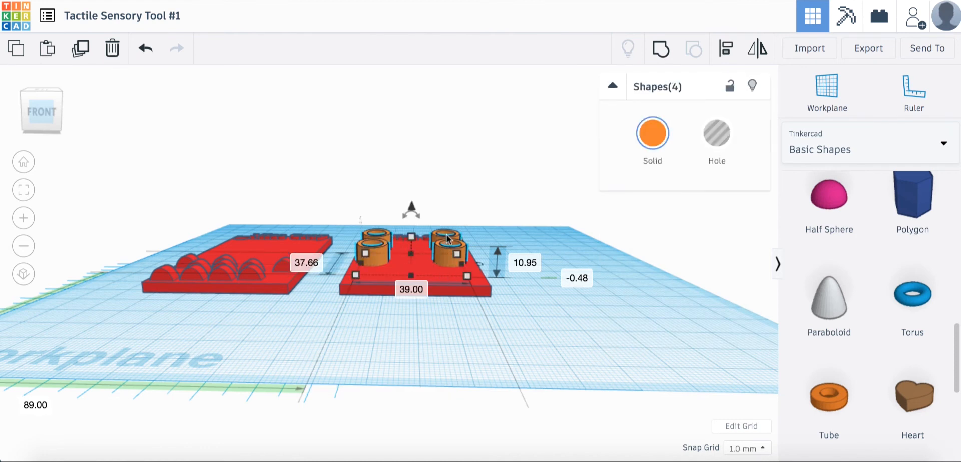
pyautogui.click(524, 263)
pyautogui.write('5')
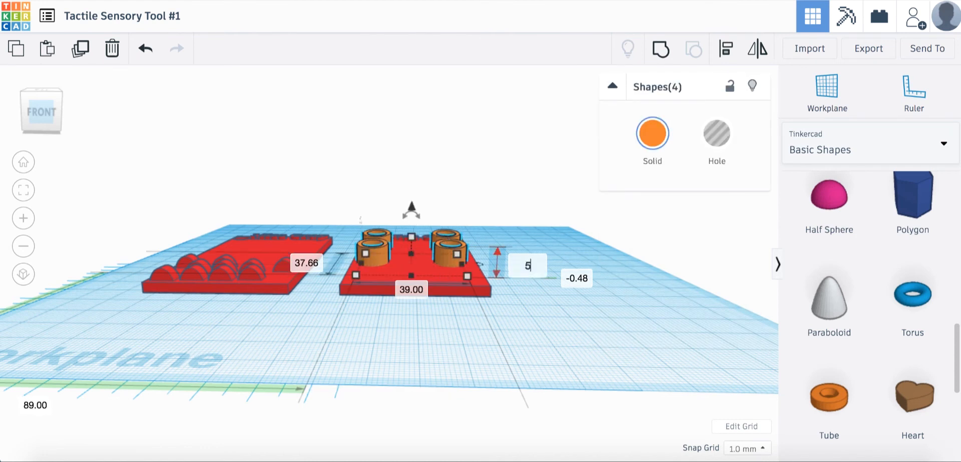
pyautogui.press('Return')
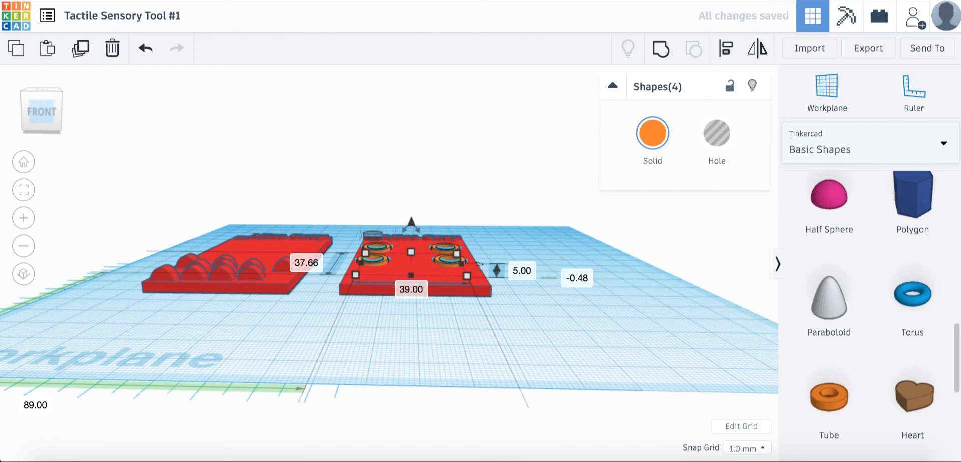
# Raise the four selected tubes to a height of 8 mm.
pyautogui.click(523, 273)
pyautogui.write('8')
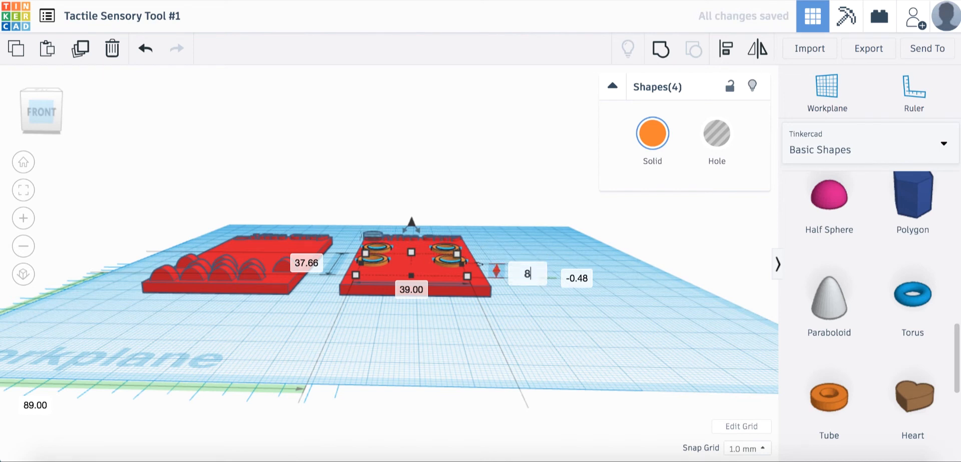
pyautogui.press('Return')
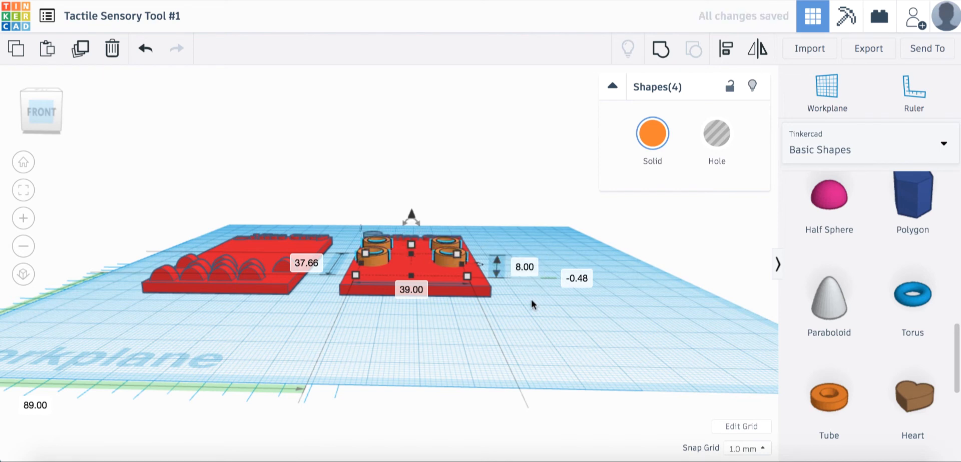
pyautogui.click(622, 360)
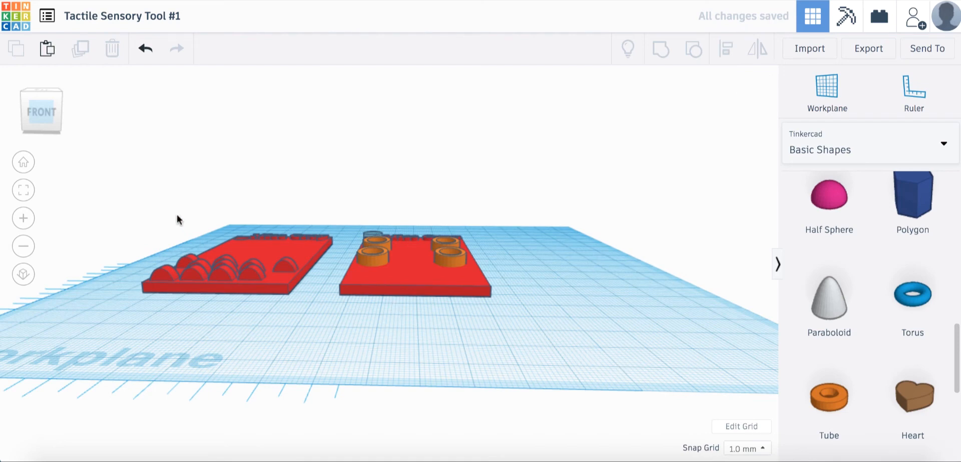
# Group the copied plate's raised name, corner hole cylinder and four tubes into one shape.
pyautogui.click(42, 110)
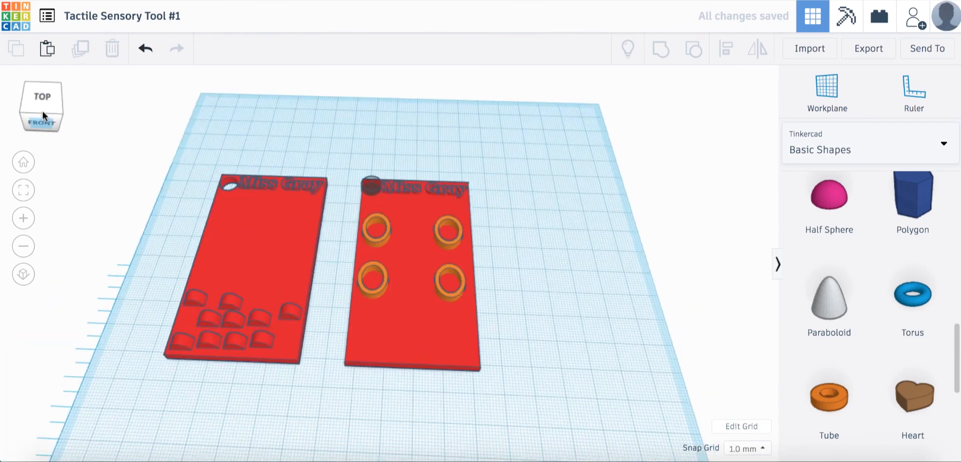
pyautogui.click(395, 192)
pyautogui.keyDown('shift'); pyautogui.click(370, 191); pyautogui.keyUp('shift')
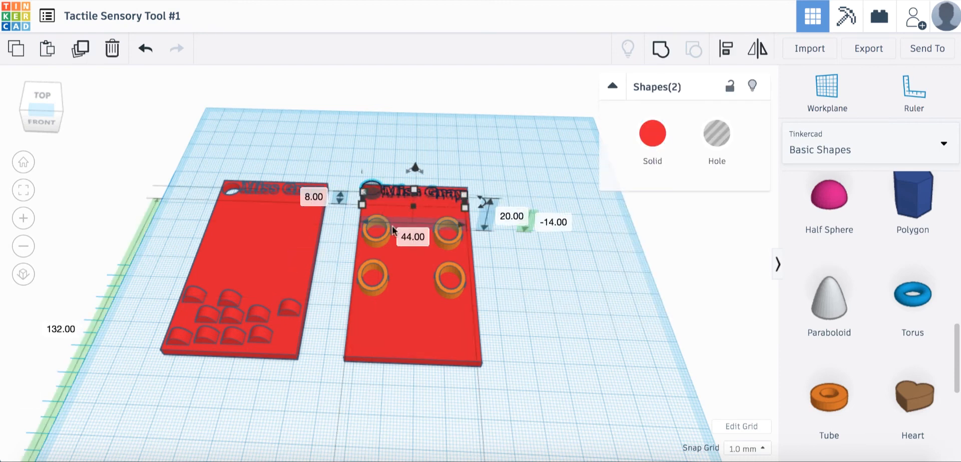
pyautogui.keyDown('shift'); pyautogui.click(384, 290); pyautogui.keyUp('shift')
pyautogui.keyDown('shift'); pyautogui.click(384, 246); pyautogui.keyUp('shift')
pyautogui.keyDown('shift'); pyautogui.click(451, 241); pyautogui.keyUp('shift')
pyautogui.keyDown('shift'); pyautogui.click(454, 291); pyautogui.keyUp('shift')
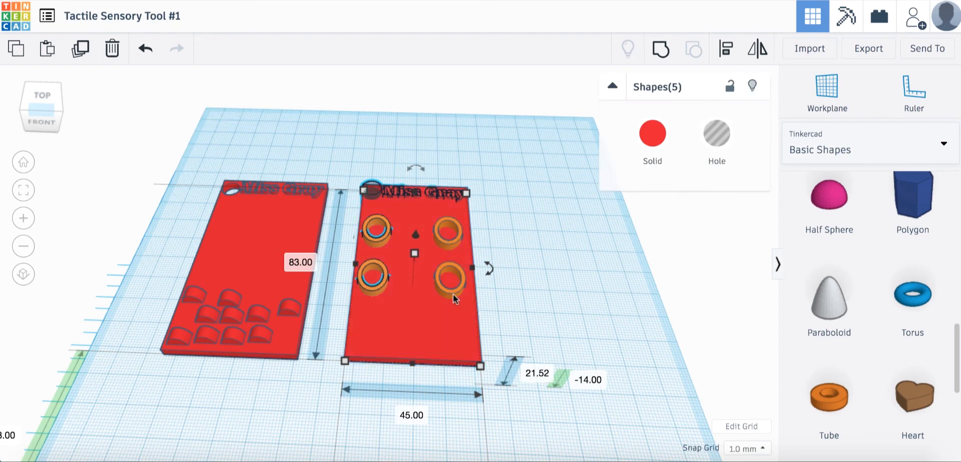
pyautogui.keyDown('shift'); pyautogui.click(455, 290); pyautogui.keyUp('shift')
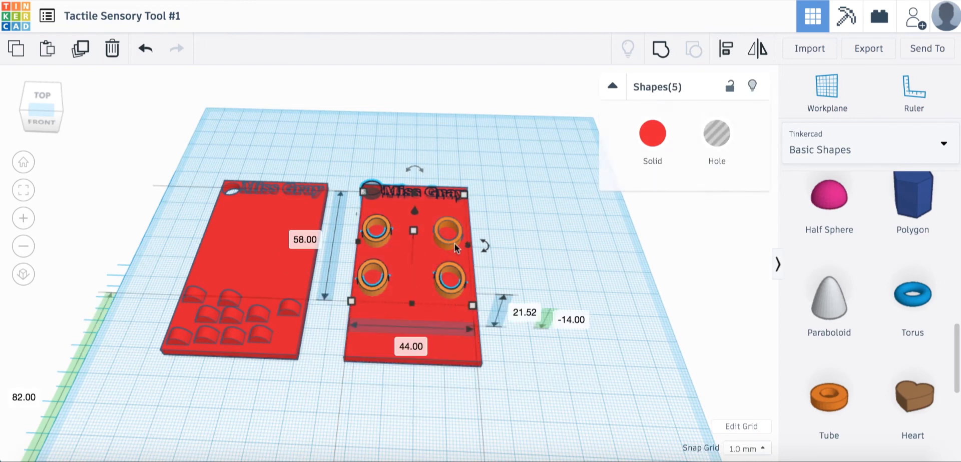
pyautogui.click(660, 50)
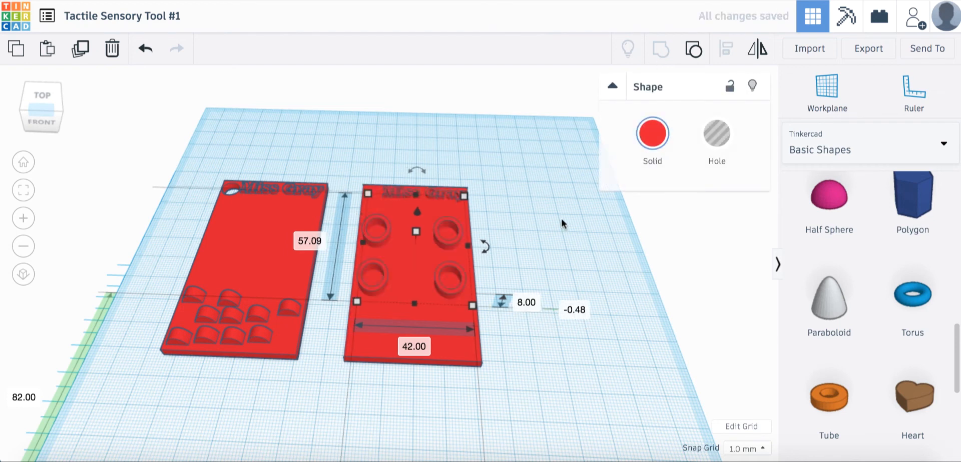
pyautogui.click(517, 214)
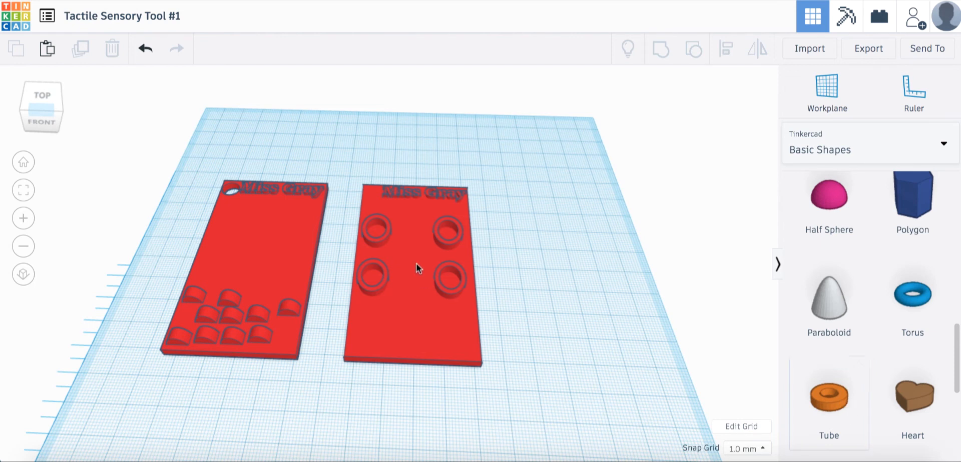
# Add a hole cylinder beside the copied plate and shrink its base to 10 × 10 mm.
pyautogui.scroll(10, 857, 352)
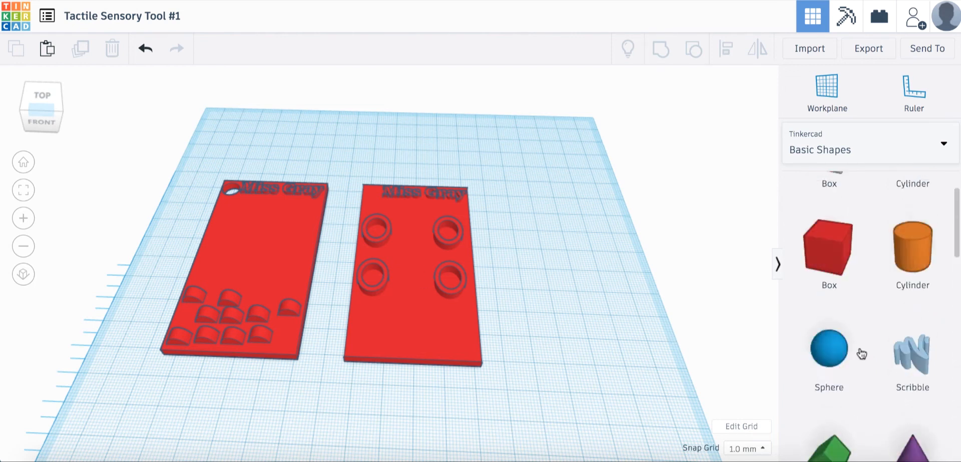
pyautogui.moveTo(908, 242); pyautogui.dragTo(531, 235)
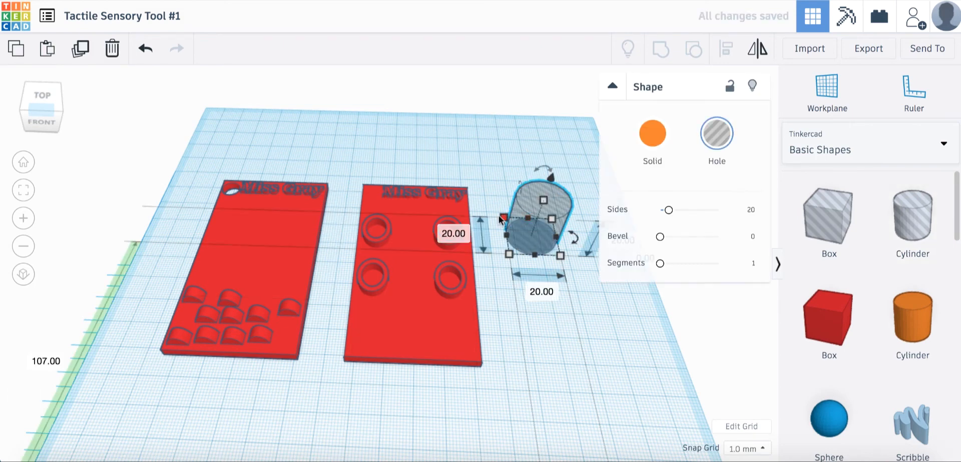
pyautogui.click(50, 125)
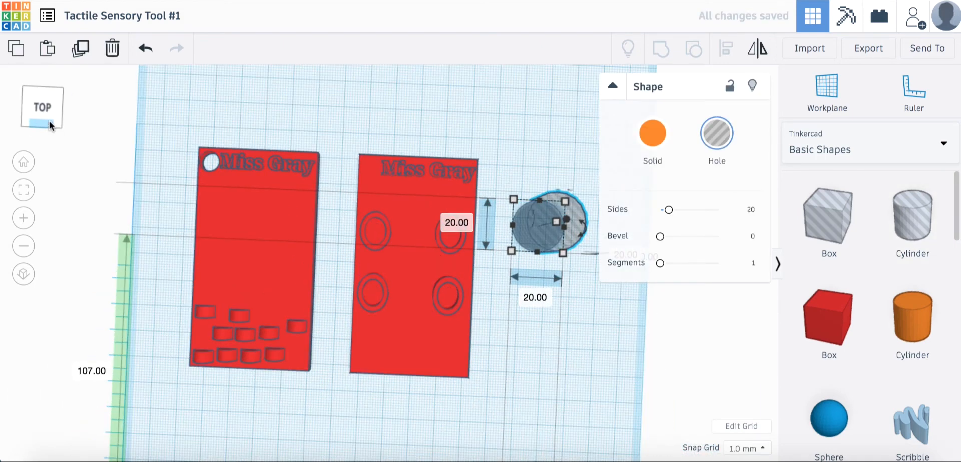
pyautogui.moveTo(512, 201); pyautogui.dragTo(344, 156)
pyautogui.hotkey('ctrl', 'z')
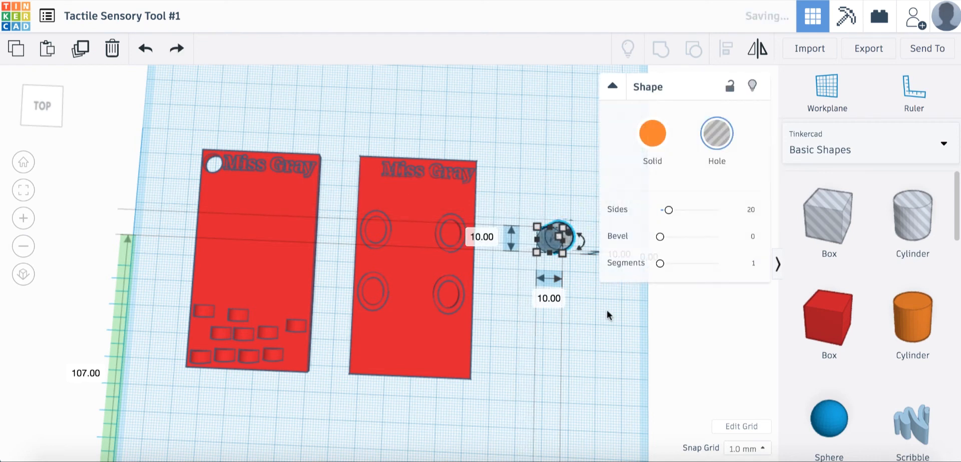
pyautogui.moveTo(580, 241); pyautogui.dragTo(420, 212)
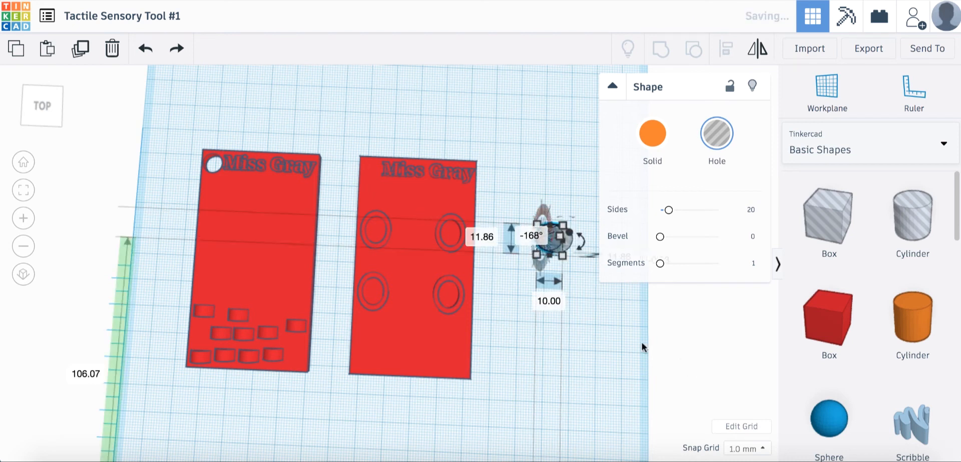
pyautogui.hotkey('ctrl', 'z')
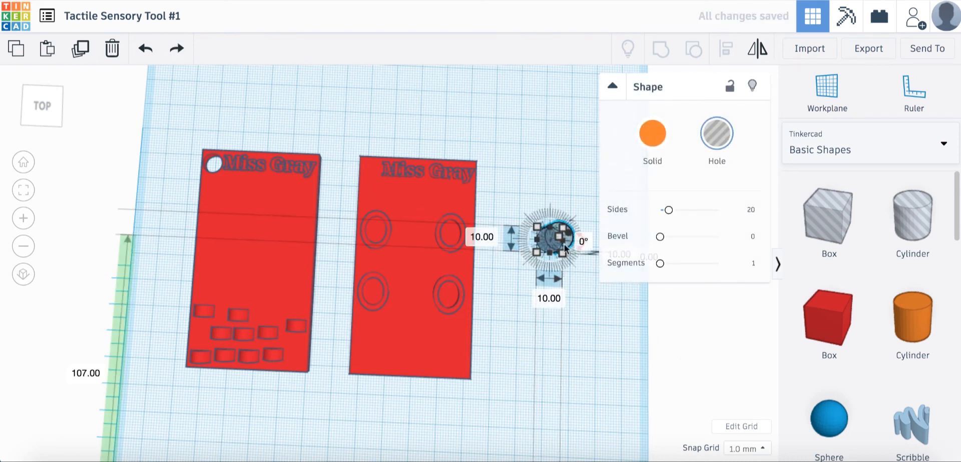
pyautogui.click(554, 243)
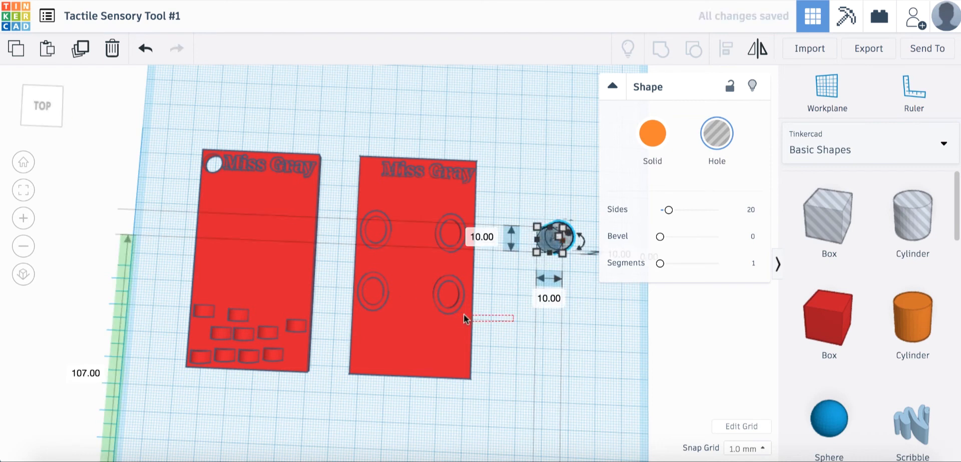
pyautogui.click(503, 314)
# Move the hole cylinder onto the copied plate's upper-left corner and shrink its base to 6 × 8 mm.
pyautogui.moveTo(550, 239); pyautogui.dragTo(364, 169)
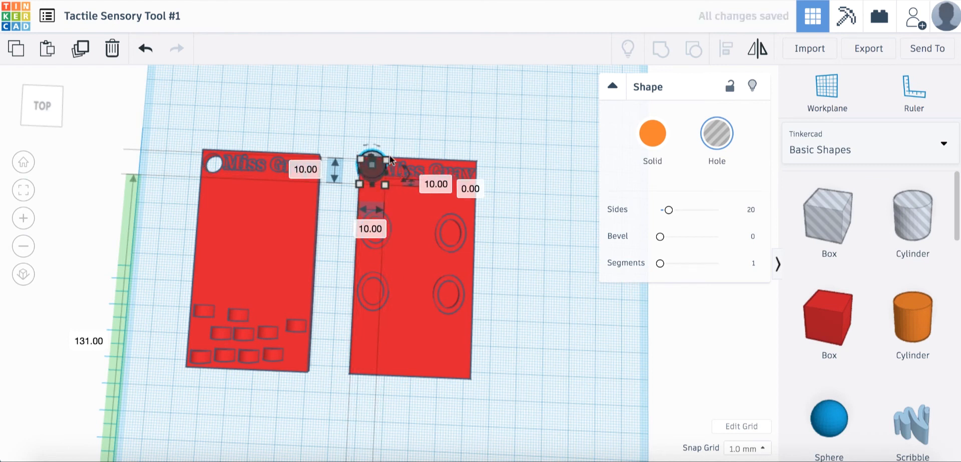
pyautogui.moveTo(385, 161); pyautogui.dragTo(379, 168)
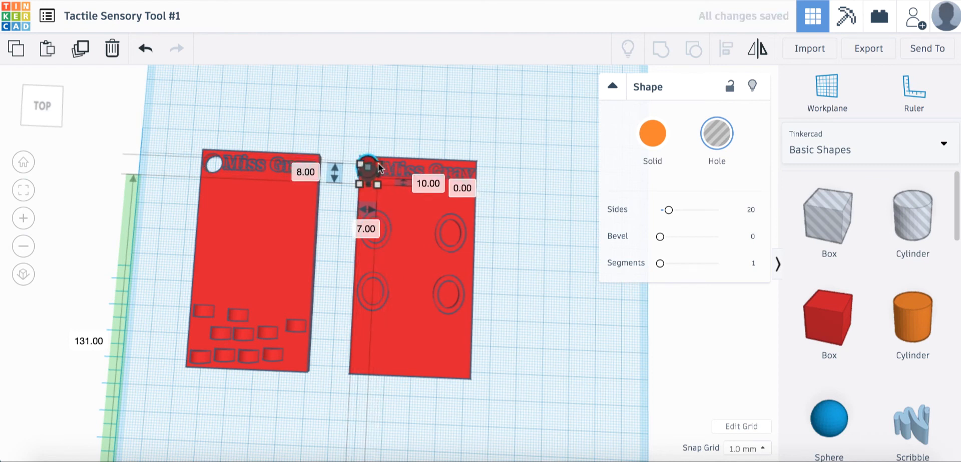
pyautogui.click(399, 136)
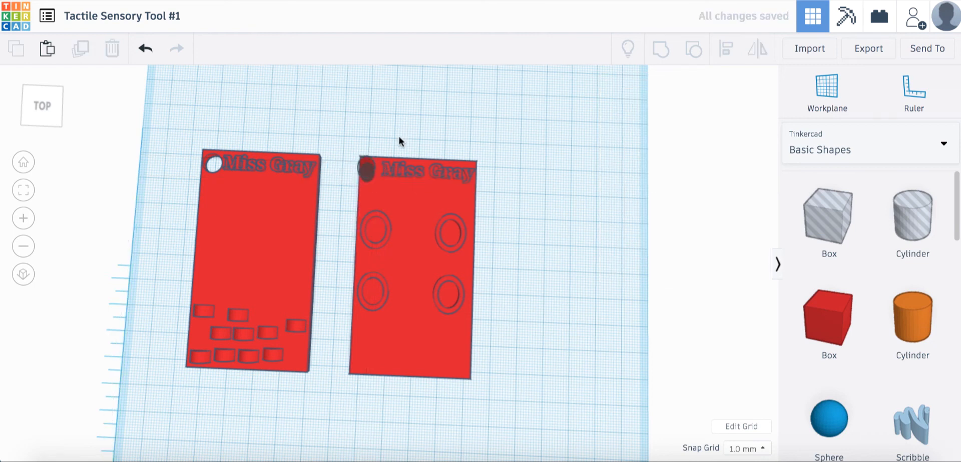
# Nudge the corner hole cylinder 2 mm to the right and 1 mm down on the copied plate.
pyautogui.click(365, 170)
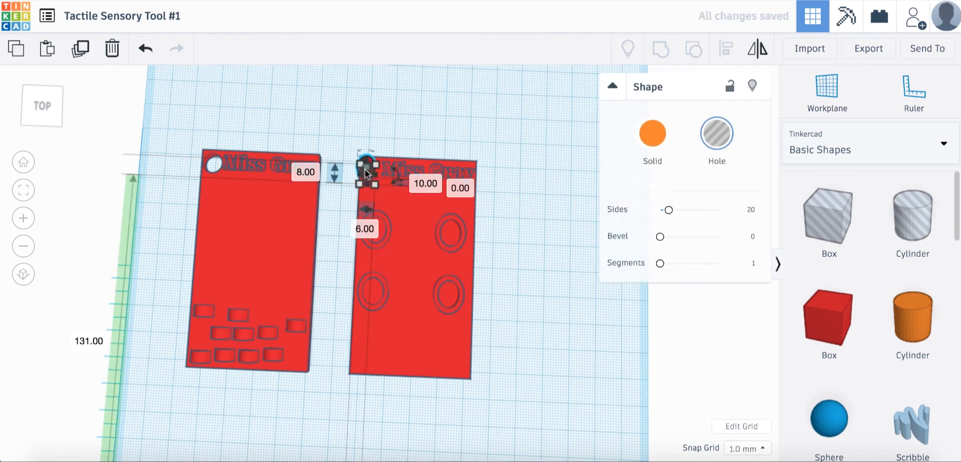
pyautogui.press('Right')
pyautogui.press('Right')
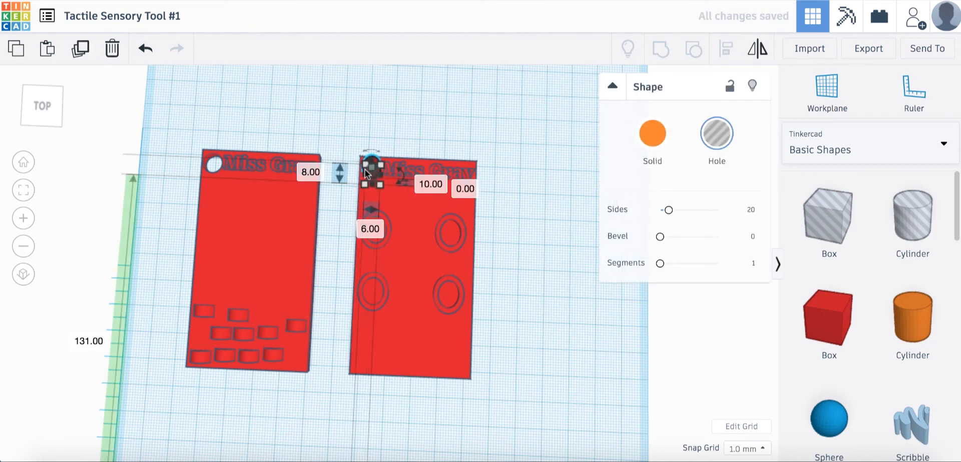
pyautogui.press('Down')
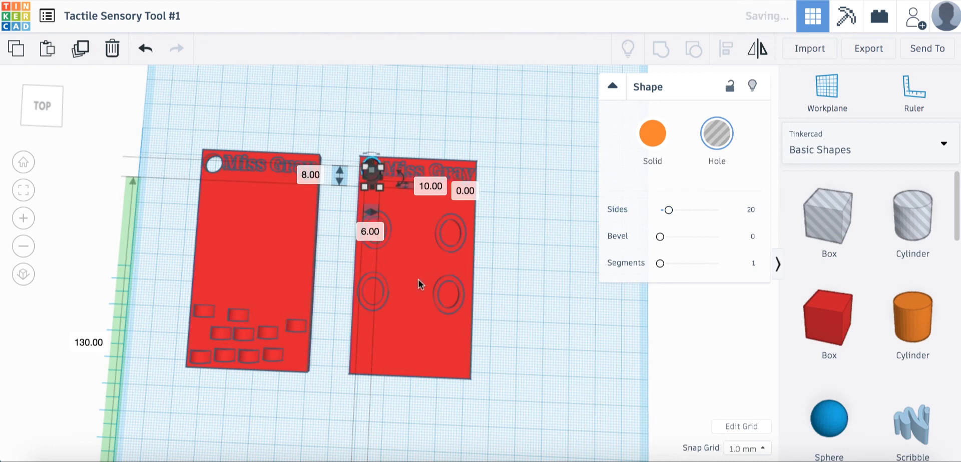
# Group the hole cylinder with the copied plate's base to cut the corner hole.
pyautogui.keyDown('shift'); pyautogui.click(418, 280); pyautogui.keyUp('shift')
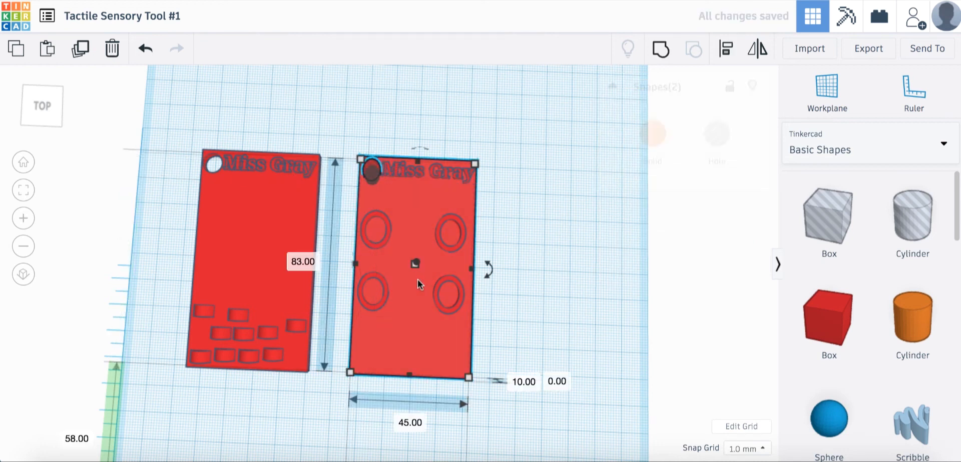
pyautogui.click(666, 50)
pyautogui.click(562, 253)
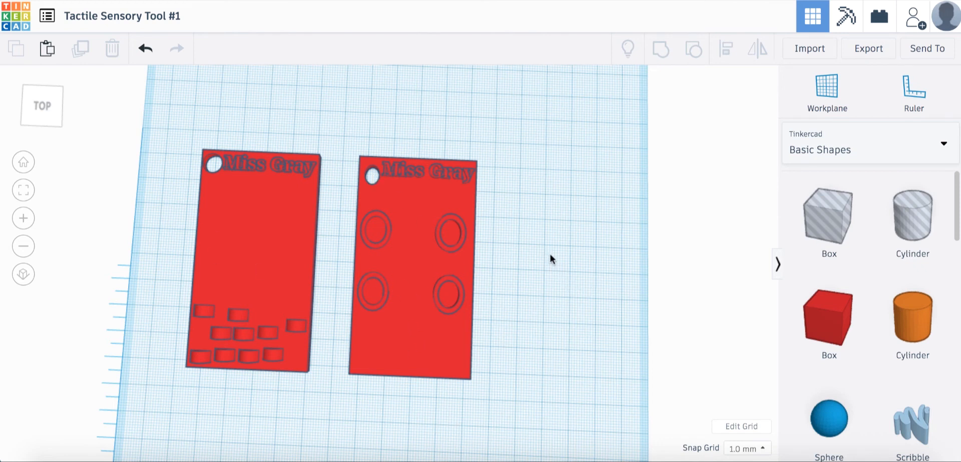
# Add a solid cylinder beside the copied plate and enlarge its base to about 50 × 56 mm.
pyautogui.scroll(-2, 523, 246)
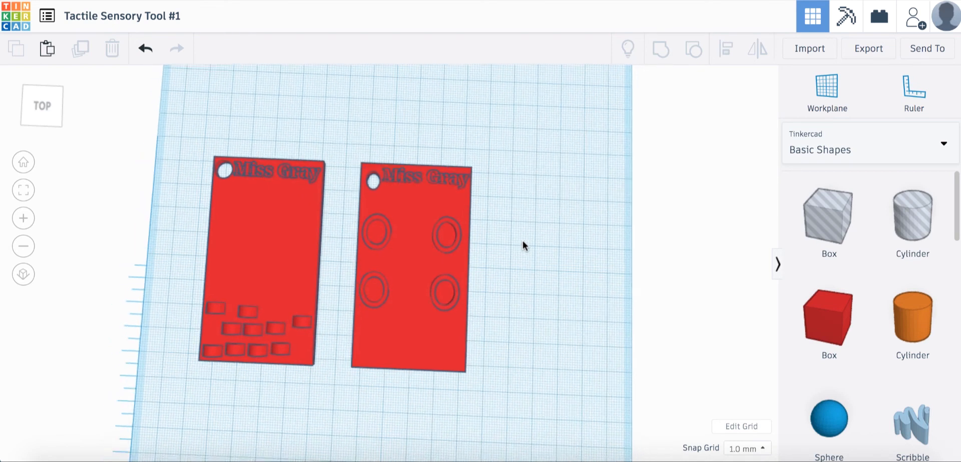
pyautogui.scroll(1, 523, 245)
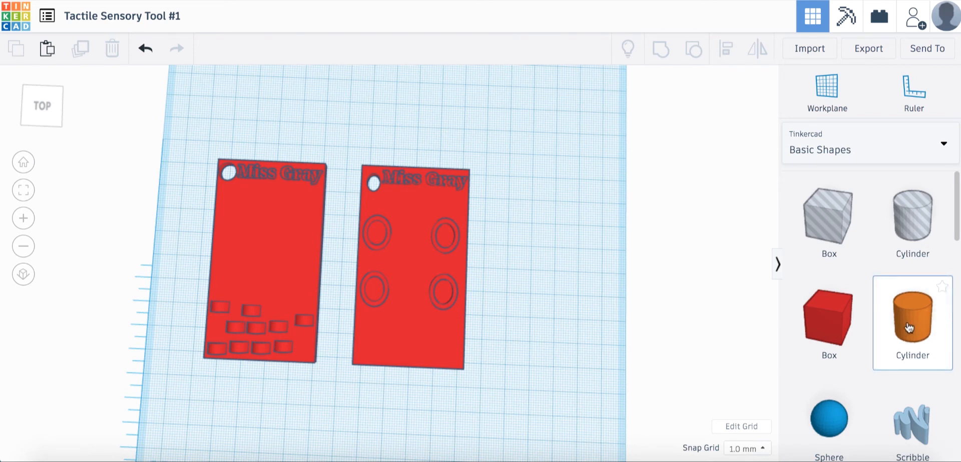
pyautogui.moveTo(647, 244); pyautogui.dragTo(604, 300)
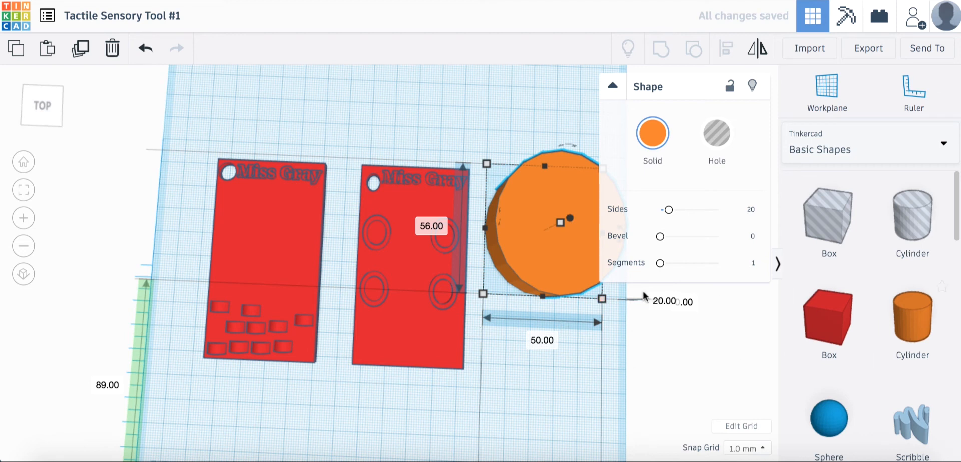
# Move the first plate into the upper-left corner of the workplane.
pyautogui.scroll(-3, 684, 383)
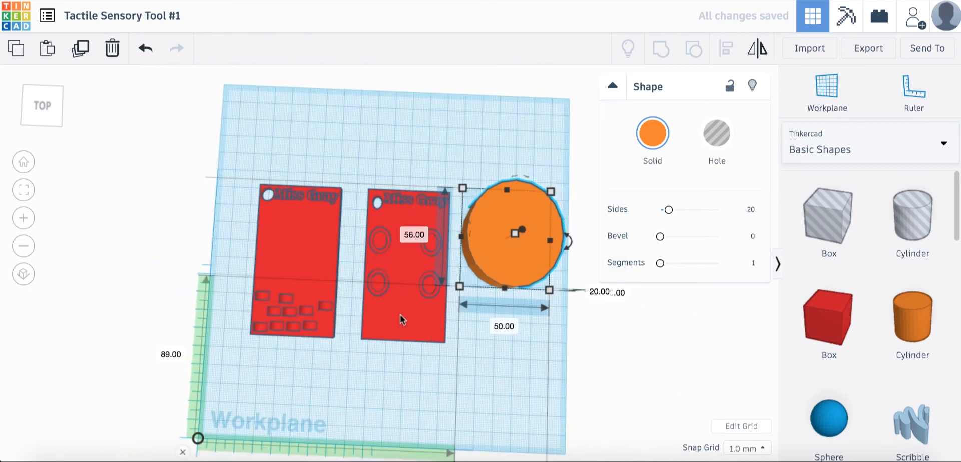
pyautogui.moveTo(303, 274); pyautogui.dragTo(276, 173)
pyautogui.moveTo(404, 256); pyautogui.dragTo(258, 316)
pyautogui.hotkey('ctrl', 'z')
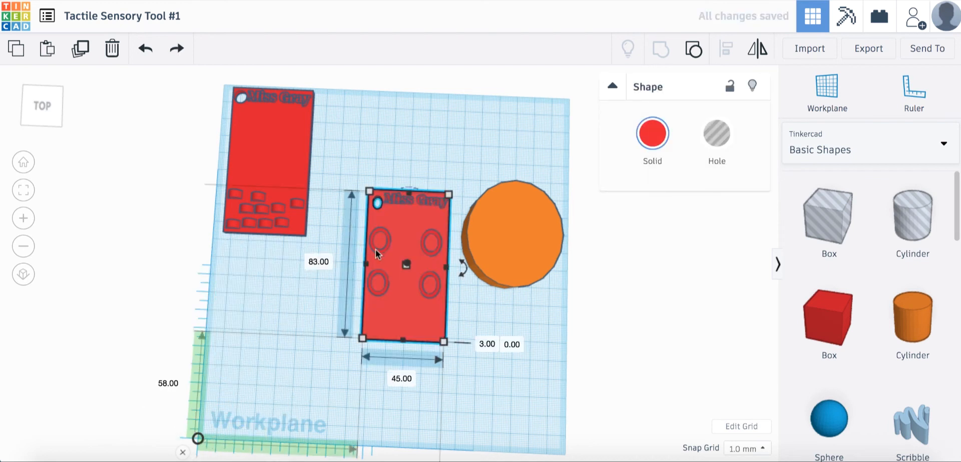
pyautogui.keyDown('shift'); pyautogui.click(386, 248); pyautogui.keyUp('shift')
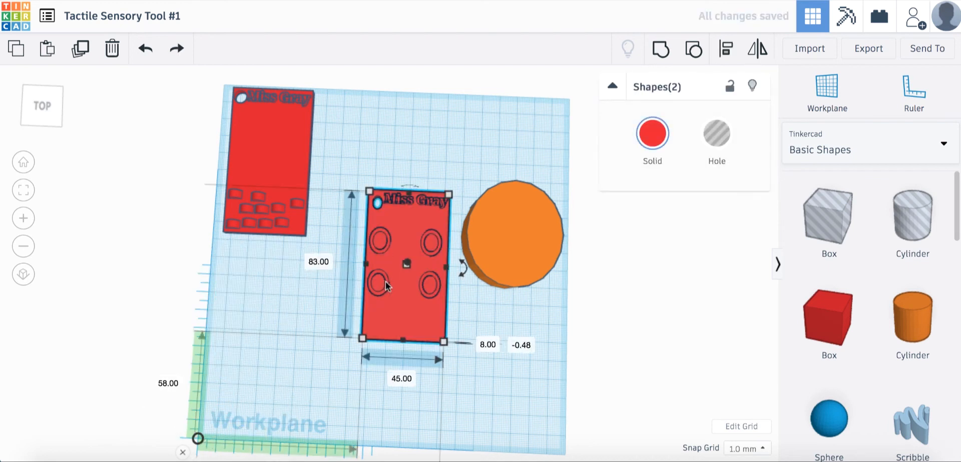
pyautogui.click(386, 281)
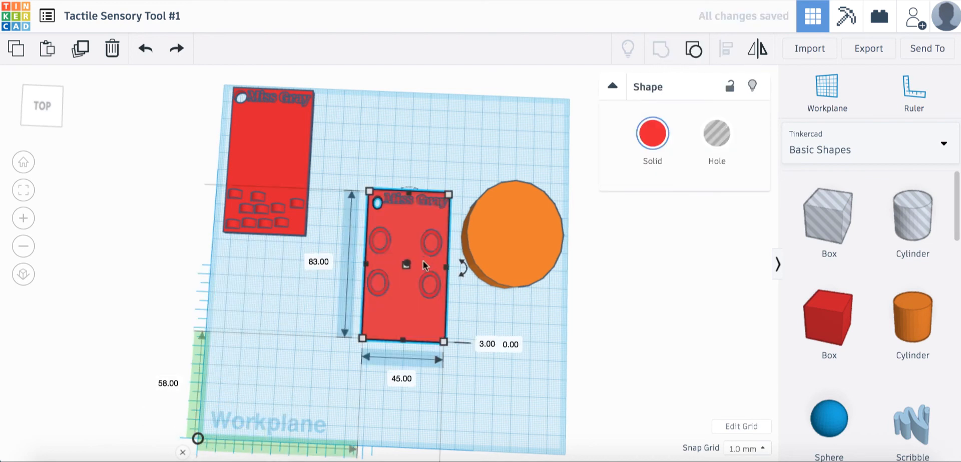
pyautogui.click(461, 328)
# Group the copied plate's raised name and four tubes with its base plate.
pyautogui.scroll(4, 393, 251)
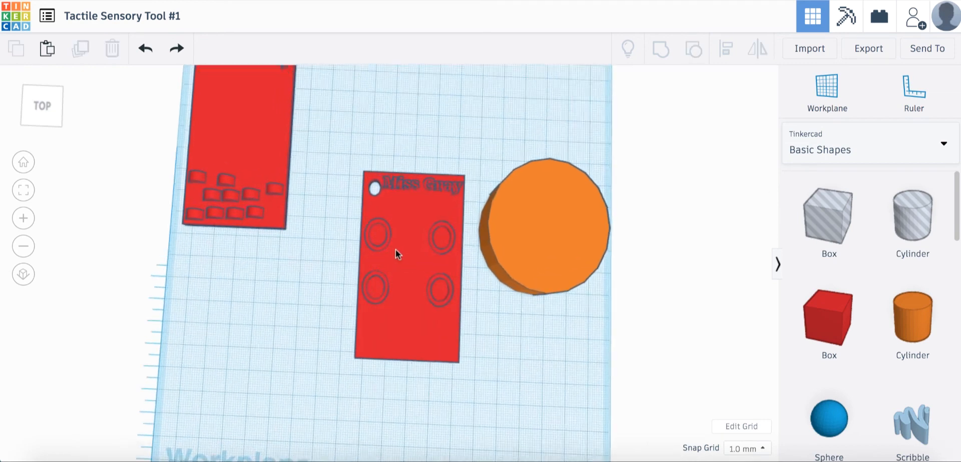
pyautogui.click(380, 245)
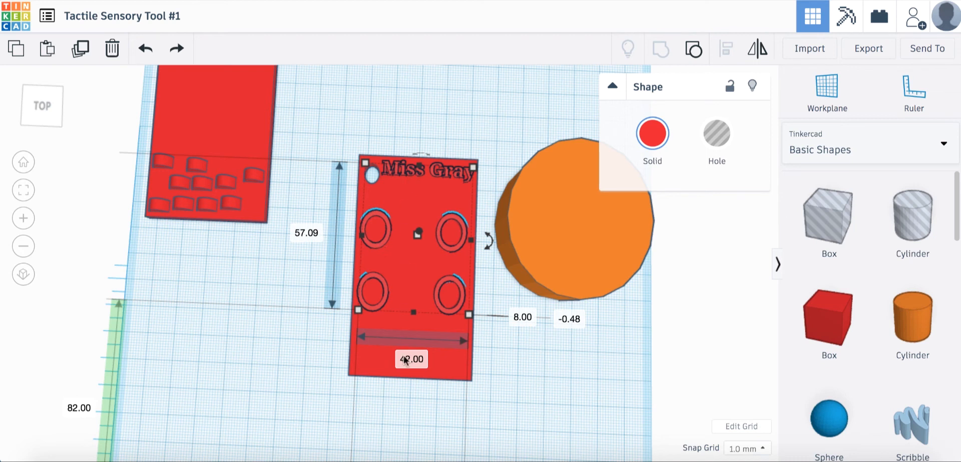
pyautogui.keyDown('shift'); pyautogui.click(381, 361); pyautogui.keyUp('shift')
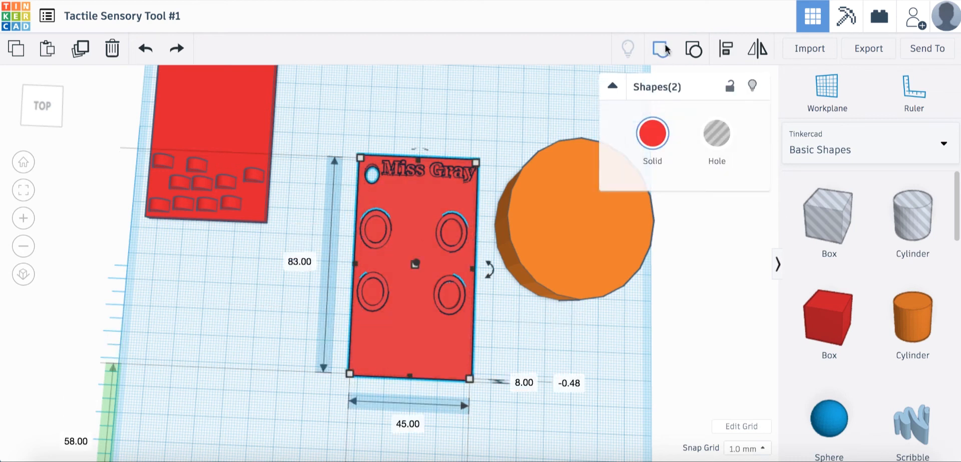
pyautogui.hotkey('ctrl', 'g')
pyautogui.press('Escape')
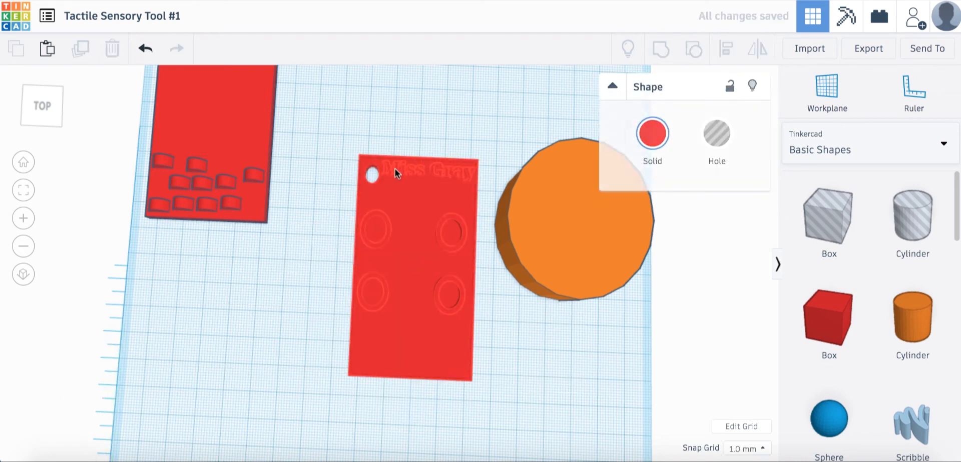
# Move the copied plate directly below the first plate and the solid cylinder to the right of the first plate.
pyautogui.moveTo(415, 222); pyautogui.dragTo(196, 300)
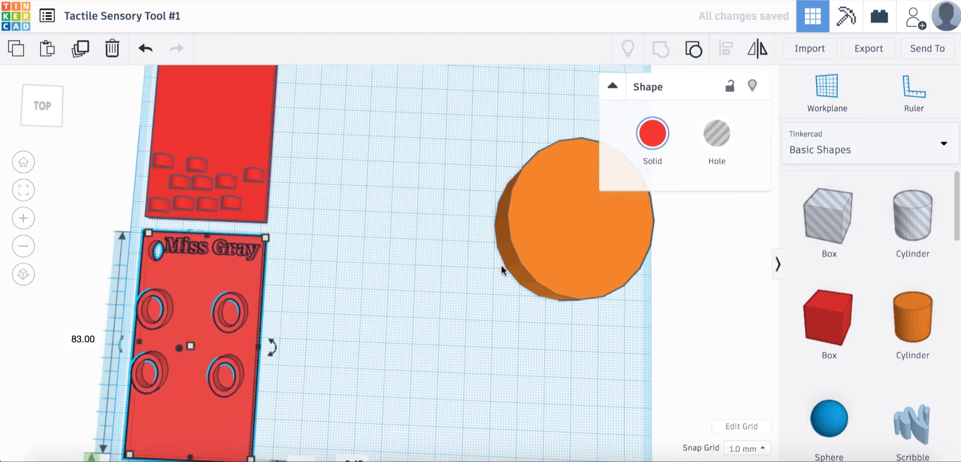
pyautogui.scroll(-5, 500, 265)
pyautogui.click(446, 295)
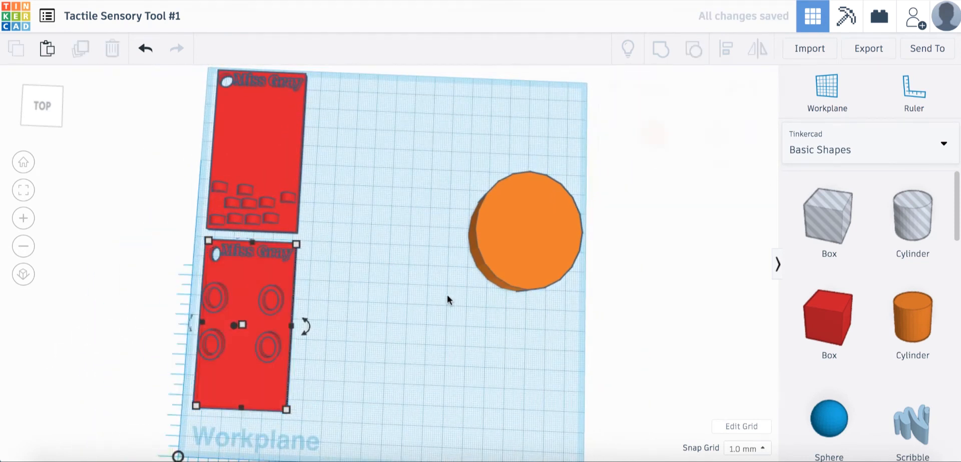
pyautogui.moveTo(507, 254); pyautogui.dragTo(368, 165)
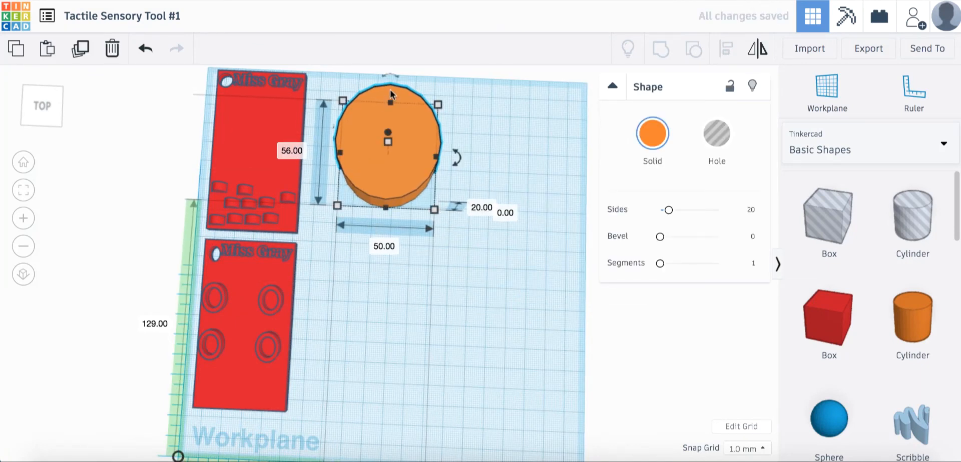
# Set the large solid cylinder's height to 5 mm.
pyautogui.moveTo(50, 120); pyautogui.dragTo(49, 103)
pyautogui.click(49, 103)
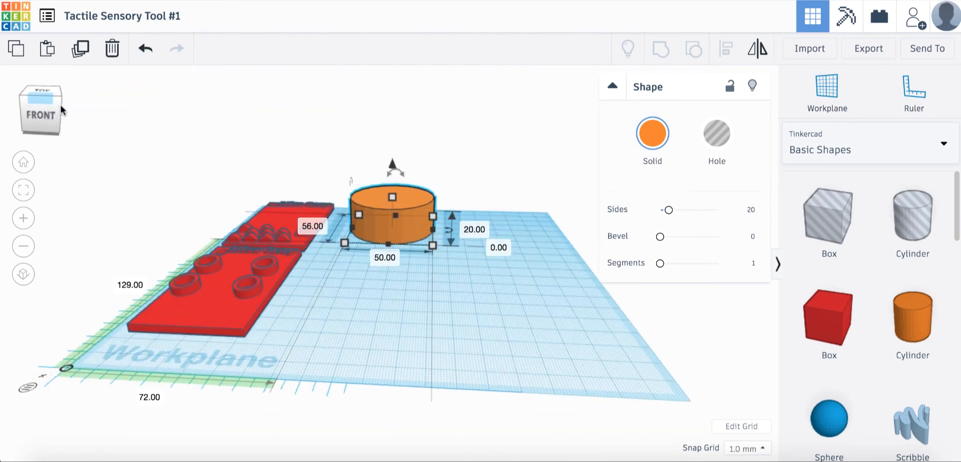
pyautogui.moveTo(434, 219); pyautogui.dragTo(395, 221)
pyautogui.hotkey('ctrl', 'z')
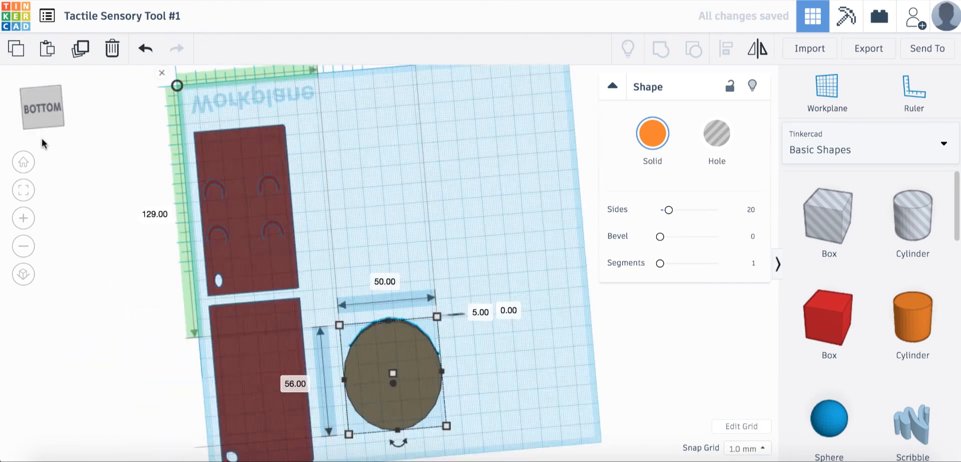
pyautogui.click(42, 133)
pyautogui.moveTo(39, 136); pyautogui.dragTo(36, 114)
pyautogui.click(37, 115)
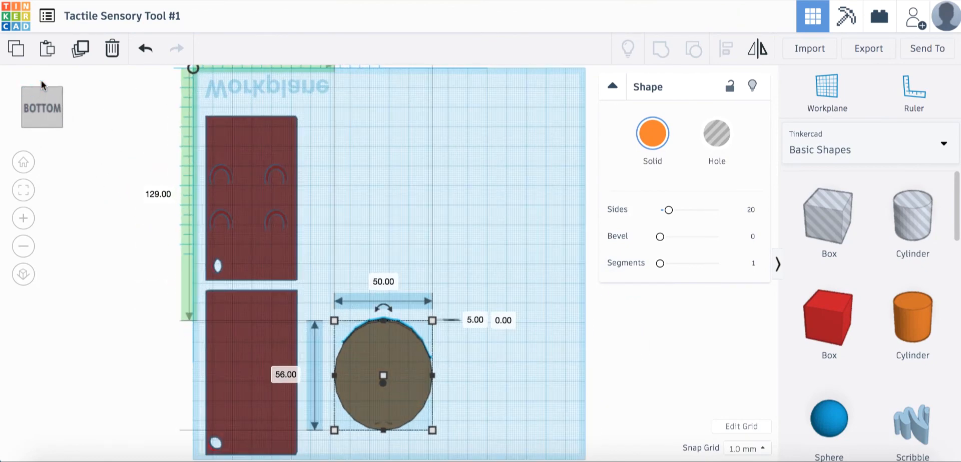
pyautogui.click(42, 82)
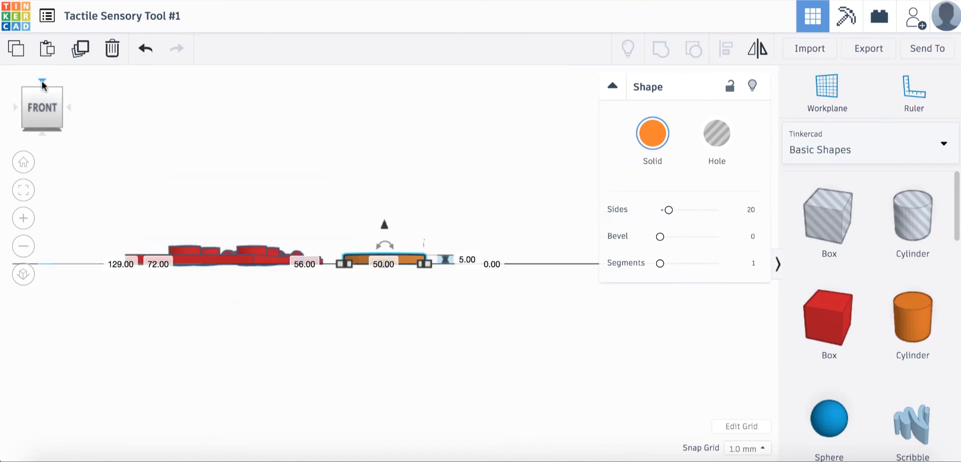
pyautogui.click(42, 84)
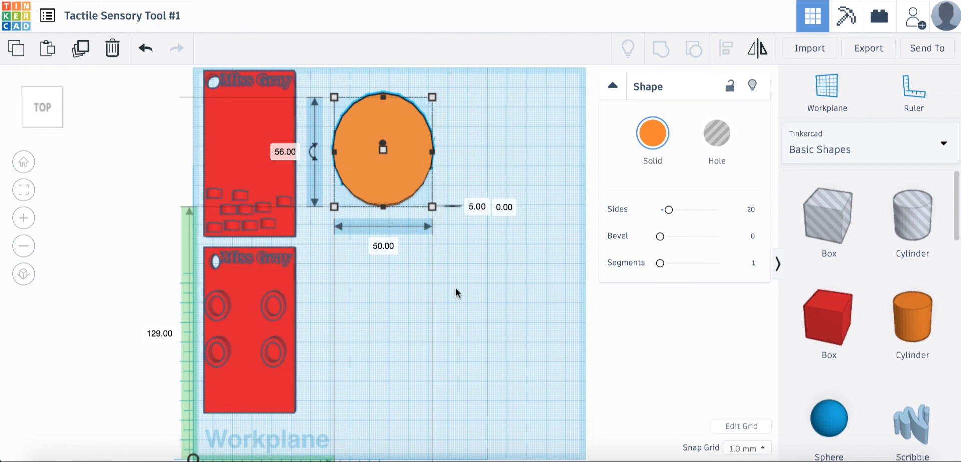
pyautogui.click(490, 240)
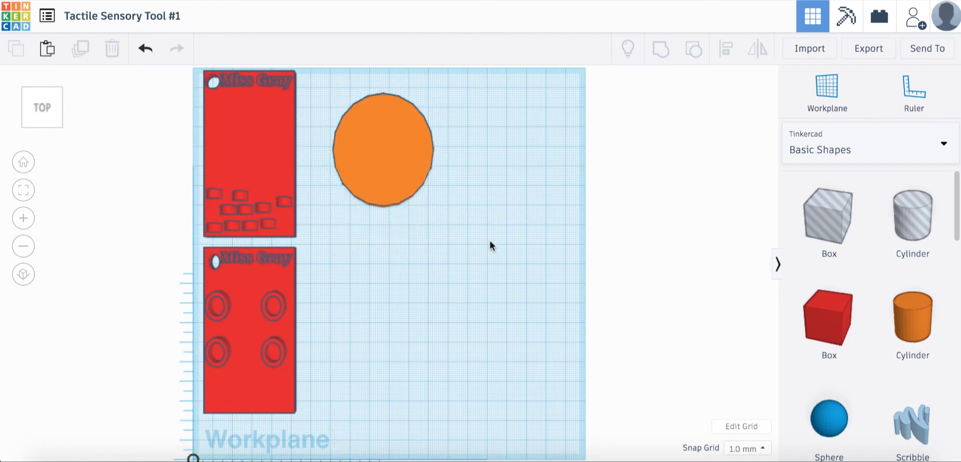
pyautogui.click(379, 175)
pyautogui.keyDown('alt'); pyautogui.moveTo(380, 169); pyautogui.dragTo(522, 177); pyautogui.keyUp('alt')
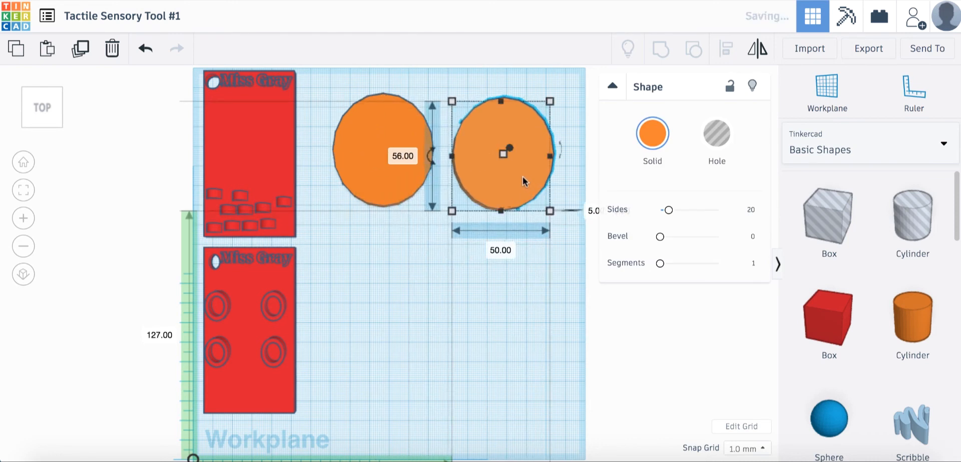
pyautogui.press('Delete')
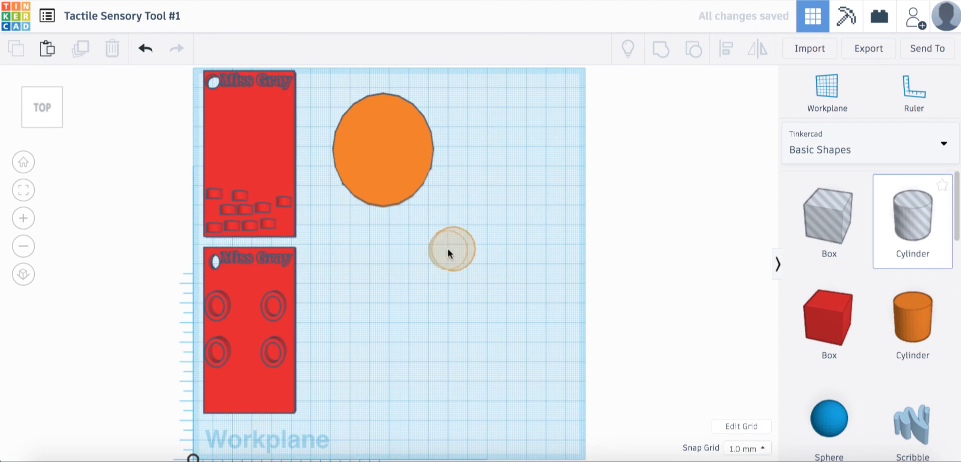
# Add a hole cylinder resized to 11 by 11 mm and place it at the centre of the large orange disc.
pyautogui.click(448, 250)
pyautogui.moveTo(469, 232); pyautogui.dragTo(452, 249)
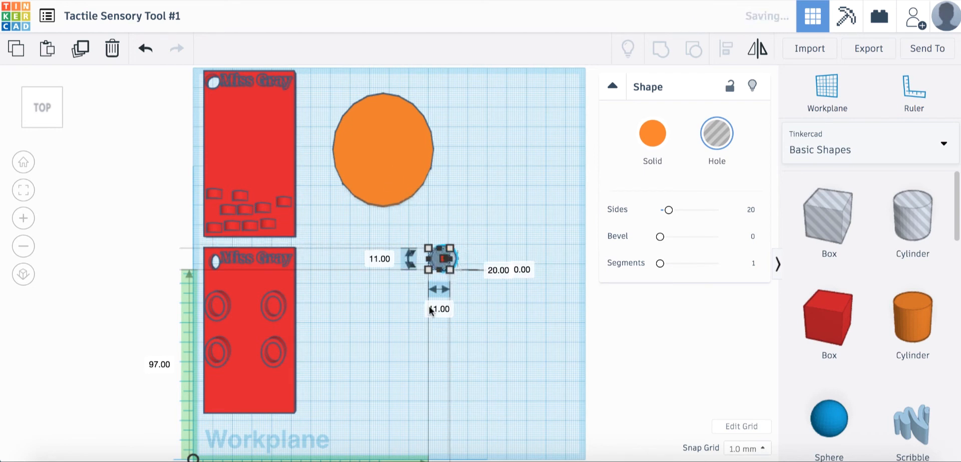
pyautogui.click(382, 342)
pyautogui.moveTo(430, 253); pyautogui.dragTo(381, 150)
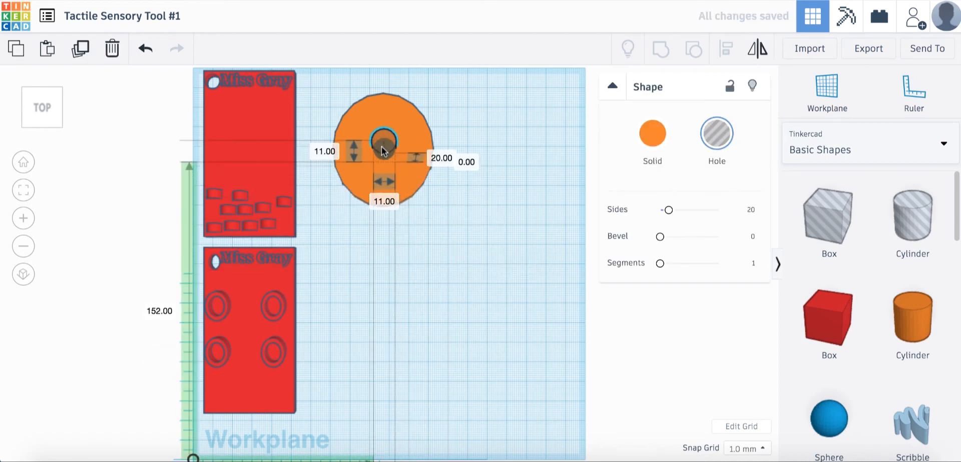
pyautogui.click(524, 143)
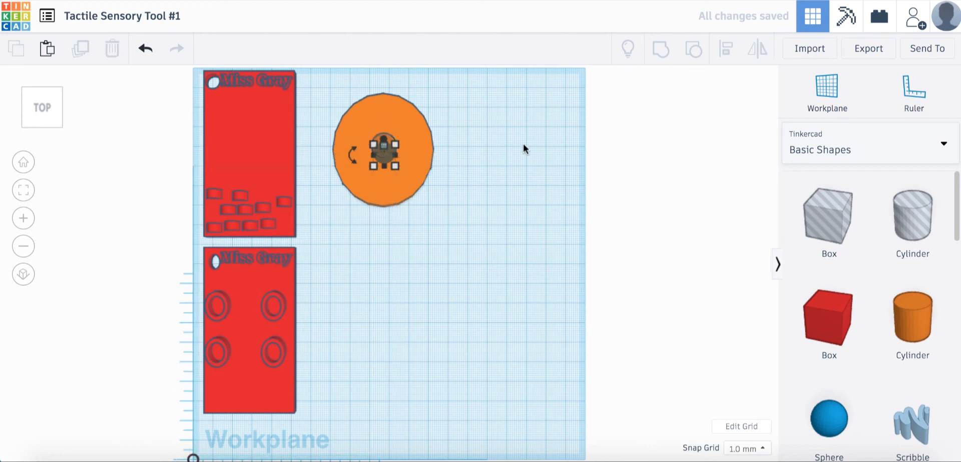
# Group the large disc with the hole cylinder to cut a round opening through its centre.
pyautogui.click(386, 109)
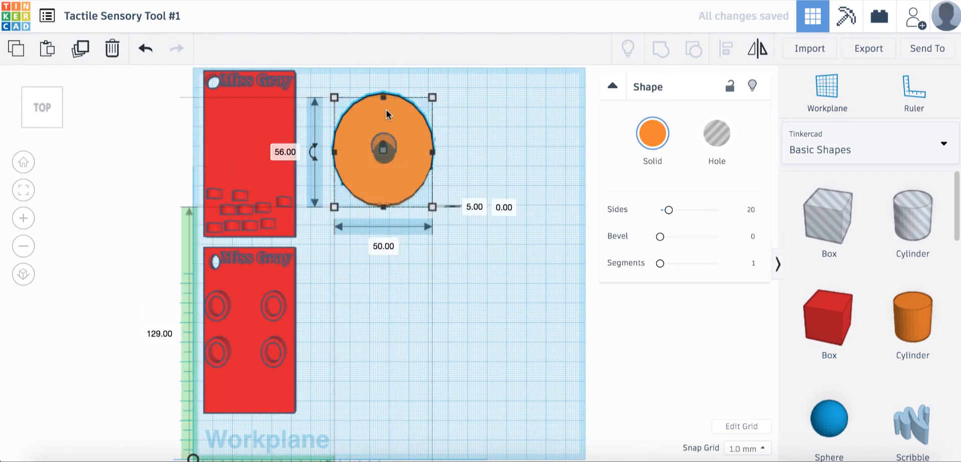
pyautogui.keyDown('shift'); pyautogui.click(382, 148); pyautogui.keyUp('shift')
pyautogui.click(660, 50)
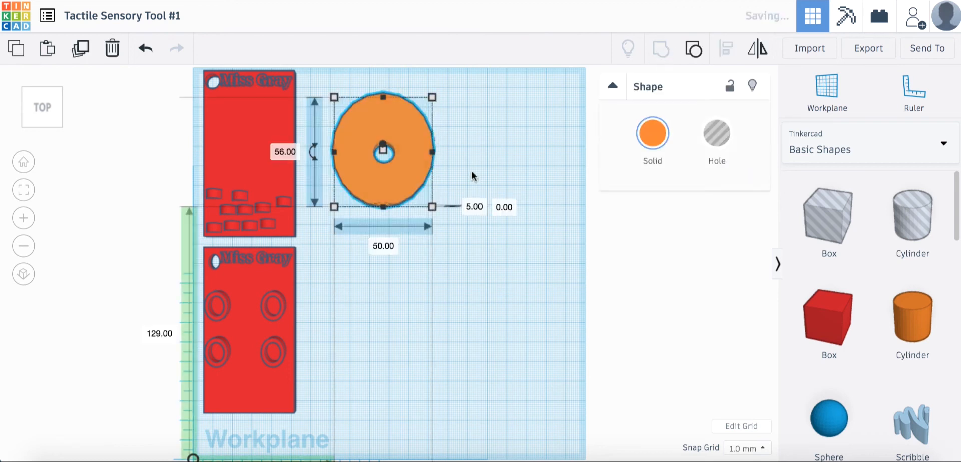
pyautogui.click(514, 174)
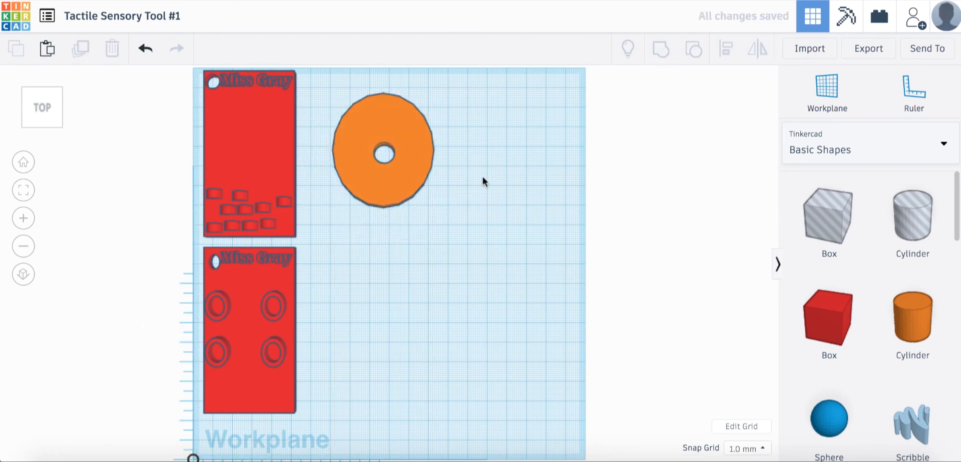
# Copy the holed disc and place the copy directly below the original.
pyautogui.click(415, 149)
pyautogui.press('super+c')
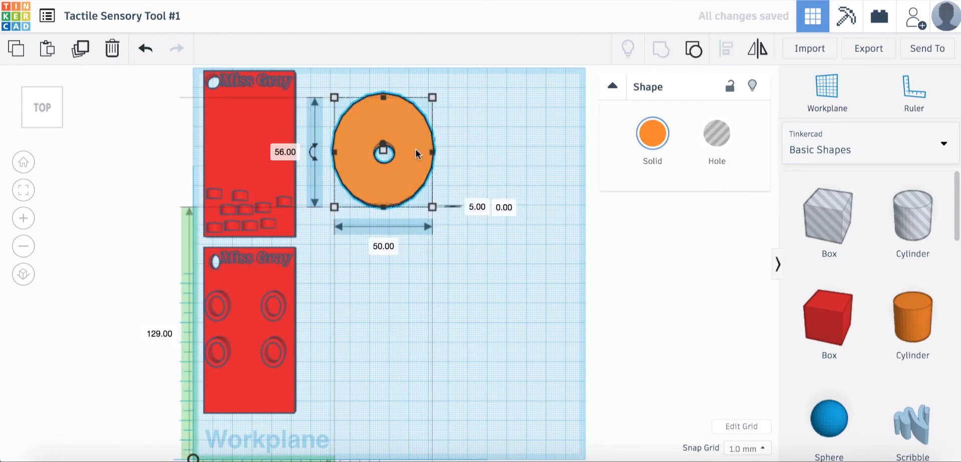
pyautogui.press('super+v')
pyautogui.moveTo(461, 165); pyautogui.dragTo(405, 290)
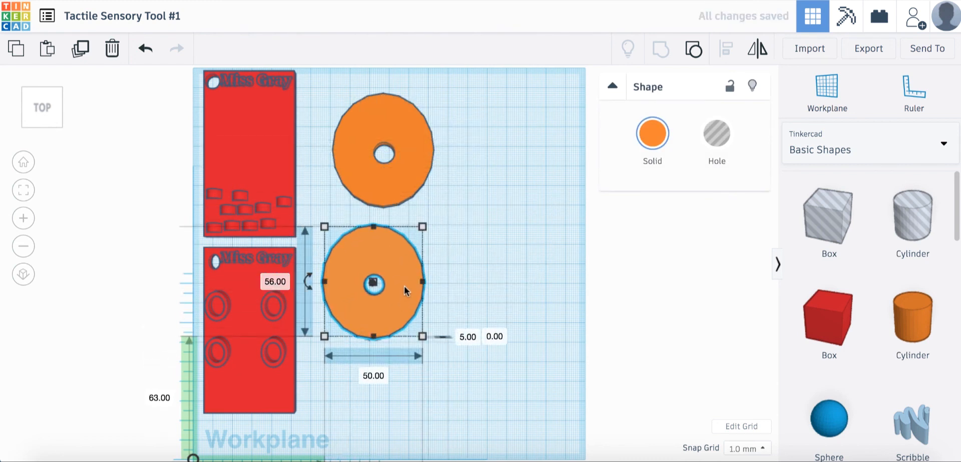
# Paste three more holed discs, placing two in a second column to the right and one centred below the others.
pyautogui.press('super+c')
pyautogui.press('super+v')
pyautogui.moveTo(463, 263); pyautogui.dragTo(538, 139)
pyautogui.press('super+v')
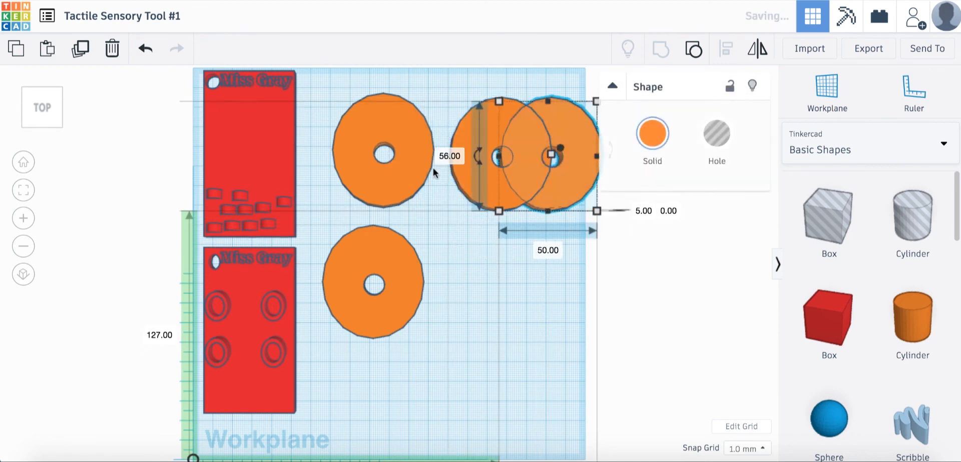
pyautogui.moveTo(573, 183); pyautogui.dragTo(531, 275)
pyautogui.press('super+v')
pyautogui.scroll(-2, 557, 317)
pyautogui.scroll(2, 558, 319)
pyautogui.moveTo(563, 282); pyautogui.dragTo(452, 378)
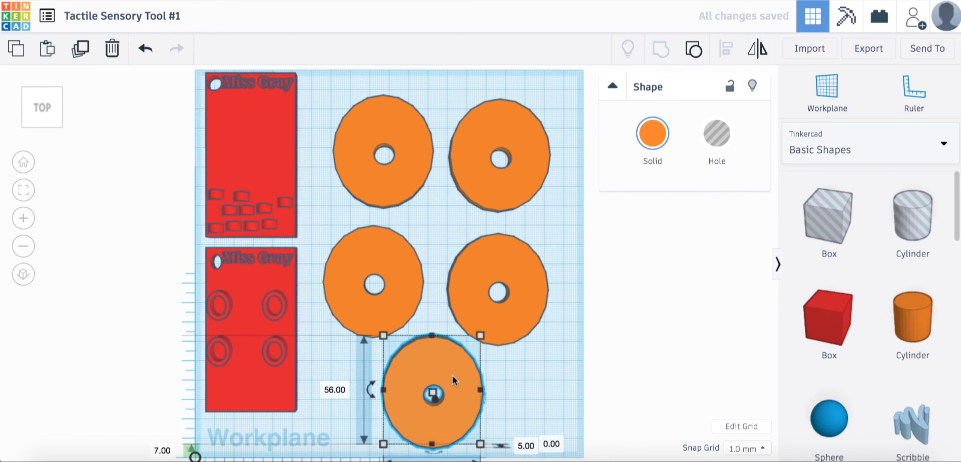
pyautogui.click(518, 354)
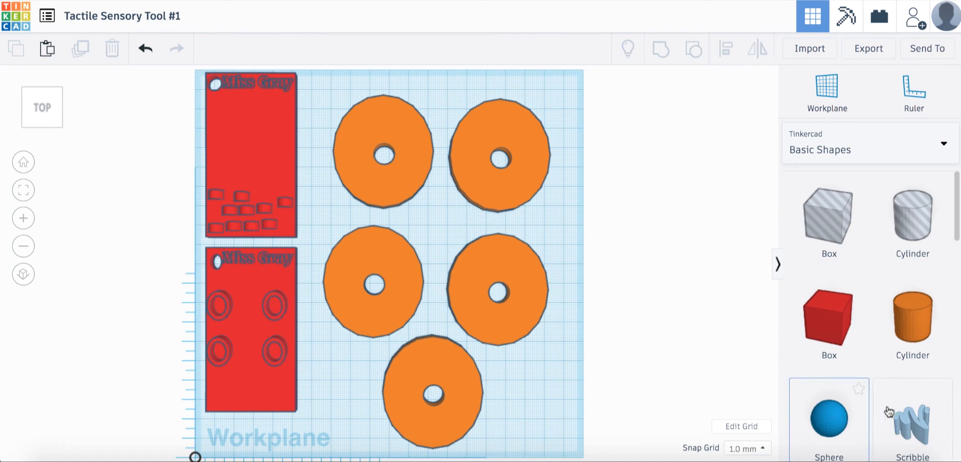
# Add a Scribble shape beside the upper-right disc, drawing winding freehand lines about 61 by 50 mm.
pyautogui.moveTo(925, 425)
pyautogui.mouseDown()
pyautogui.moveTo(620, 235)
pyautogui.moveTo(541, 202)
pyautogui.moveTo(551, 212)
pyautogui.mouseUp()
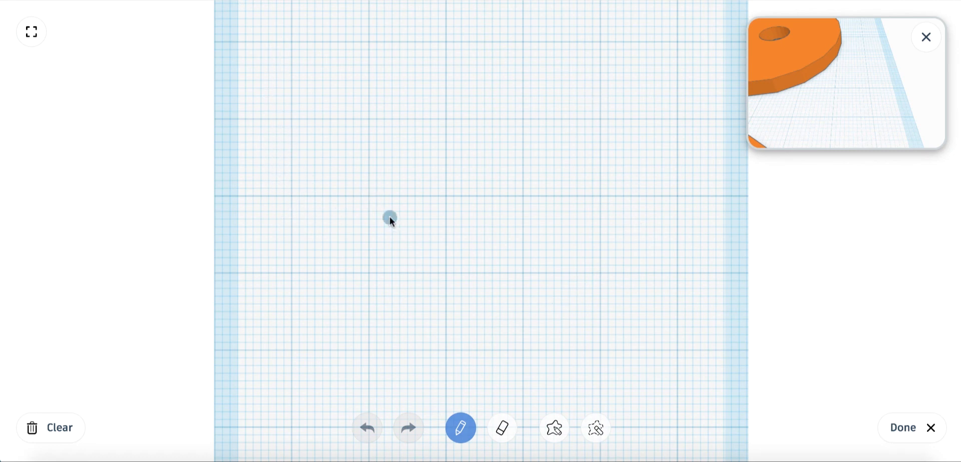
pyautogui.moveTo(292, 90)
pyautogui.mouseDown()
pyautogui.moveTo(337, 272)
pyautogui.moveTo(354, 103)
pyautogui.moveTo(402, 321)
pyautogui.moveTo(384, 396)
pyautogui.moveTo(542, 152)
pyautogui.moveTo(618, 73)
pyautogui.moveTo(646, 195)
pyautogui.moveTo(626, 300)
pyautogui.moveTo(676, 125)
pyautogui.moveTo(720, 337)
pyautogui.moveTo(622, 395)
pyautogui.moveTo(597, 377)
pyautogui.mouseUp()
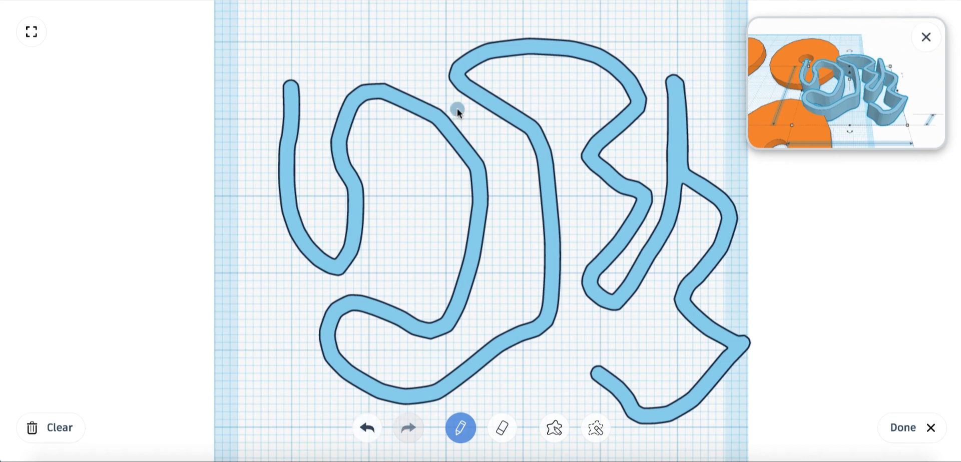
pyautogui.click(915, 424)
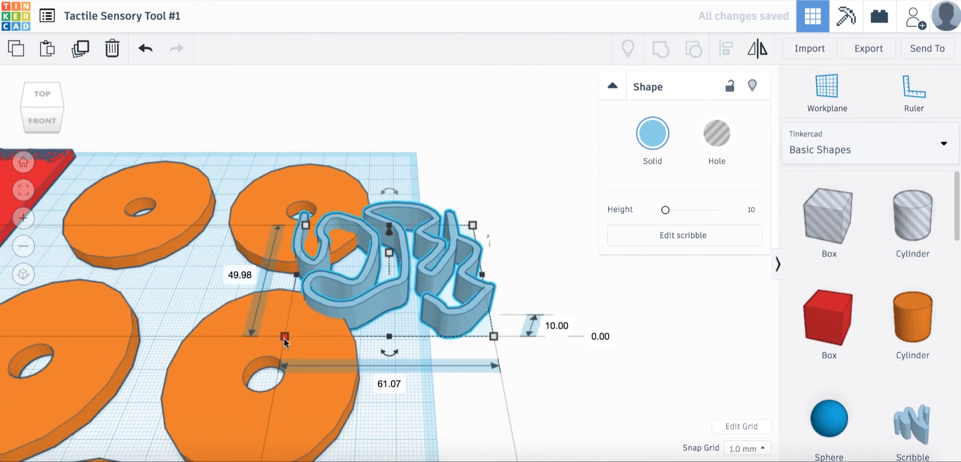
# Shrink the scribble to about 22.8 by 16.2 mm, make it 1 mm high and place it on the upper-right disc, raised 5 mm.
pyautogui.moveTo(284, 338)
pyautogui.mouseDown()
pyautogui.moveTo(352, 299)
pyautogui.moveTo(436, 269)
pyautogui.moveTo(418, 251)
pyautogui.moveTo(405, 254)
pyautogui.mouseUp()
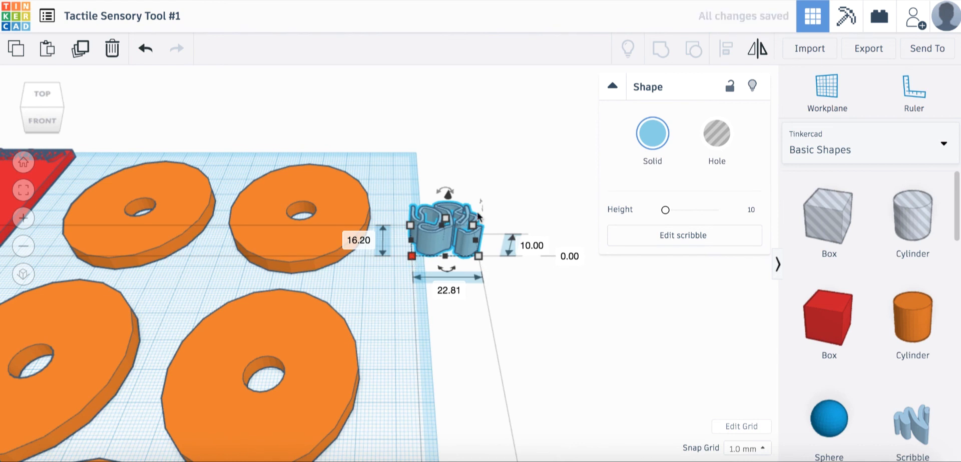
pyautogui.moveTo(444, 220)
pyautogui.mouseDown()
pyautogui.moveTo(443, 242)
pyautogui.moveTo(320, 176)
pyautogui.moveTo(329, 192)
pyautogui.moveTo(304, 151)
pyautogui.moveTo(319, 181)
pyautogui.mouseUp()
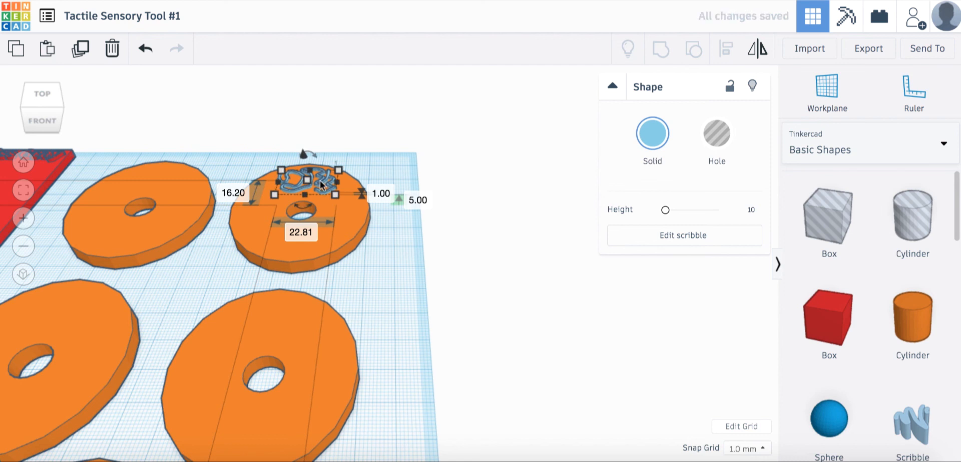
# Duplicate the scribble, rotate the copy by -112.5° and place it on the upper-right disc to the left of the hole.
pyautogui.hotkey('ctrl', 'd')
pyautogui.moveTo(319, 181)
pyautogui.mouseDown()
pyautogui.moveTo(325, 225)
pyautogui.moveTo(307, 246)
pyautogui.moveTo(295, 229)
pyautogui.moveTo(301, 238)
pyautogui.mouseUp()
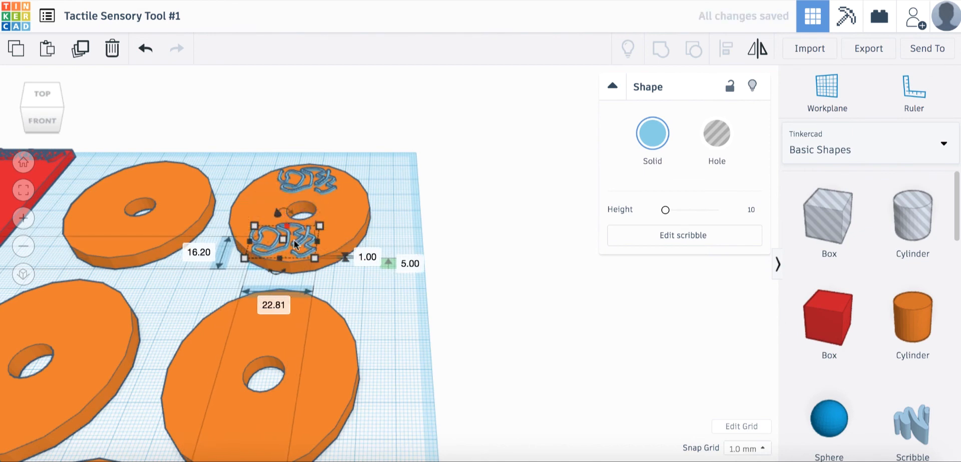
pyautogui.click(44, 94)
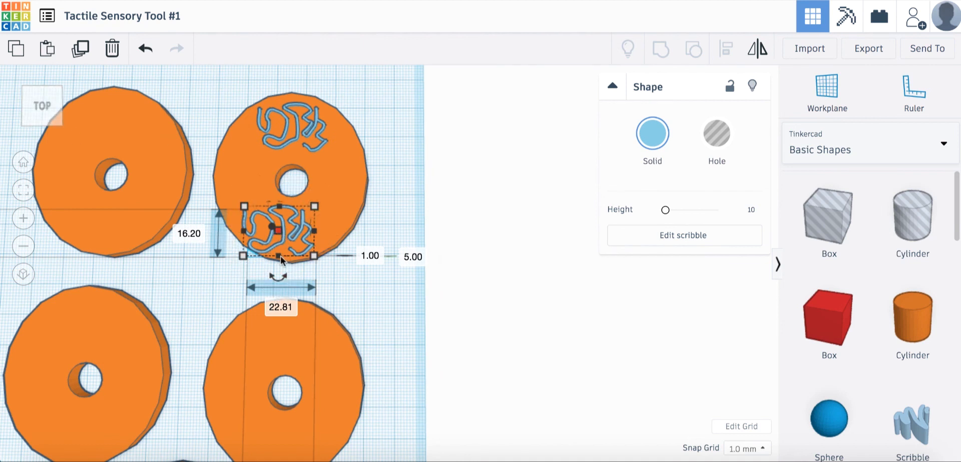
pyautogui.moveTo(274, 280)
pyautogui.mouseDown()
pyautogui.moveTo(303, 252)
pyautogui.moveTo(302, 221)
pyautogui.mouseUp()
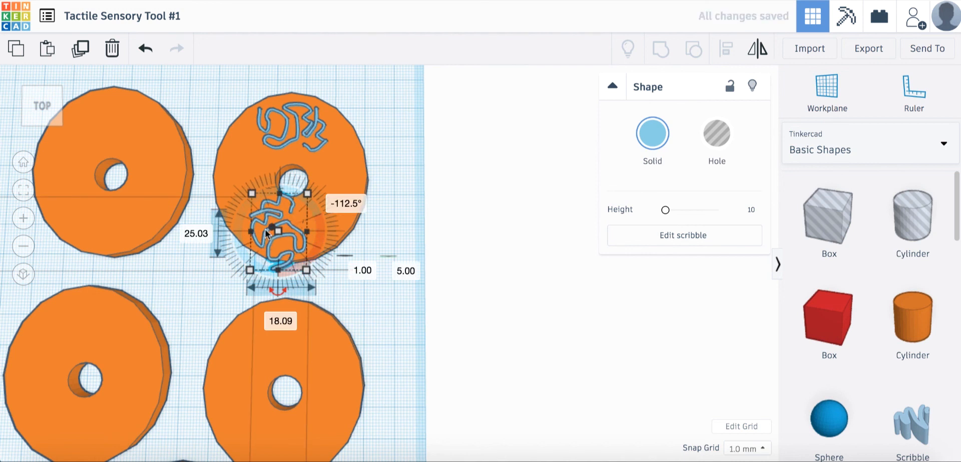
pyautogui.click(242, 194)
pyautogui.hotkey('ctrl', 'z')
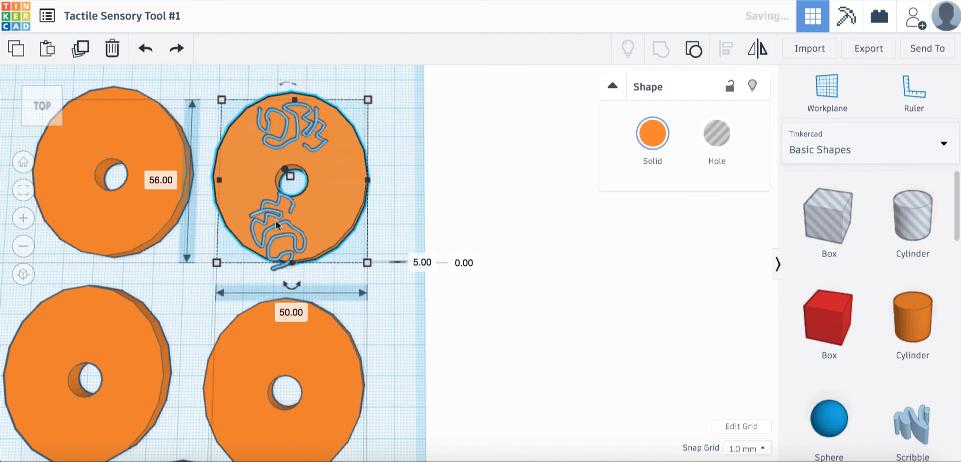
pyautogui.click(276, 226)
pyautogui.moveTo(276, 228)
pyautogui.mouseDown()
pyautogui.moveTo(252, 213)
pyautogui.moveTo(248, 161)
pyautogui.mouseUp()
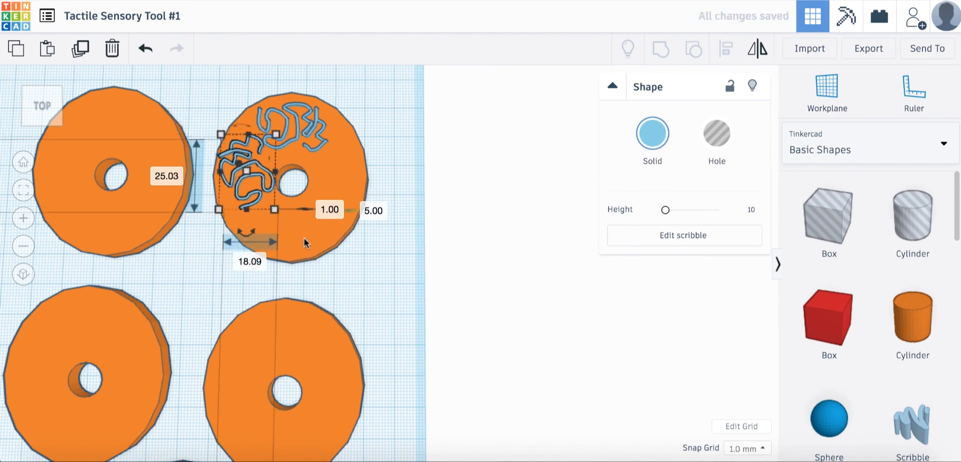
# Copy the rotated scribble to the right of the disc's hole and turn it to follow the disc's curve.
pyautogui.moveTo(255, 197); pyautogui.dragTo(282, 196)
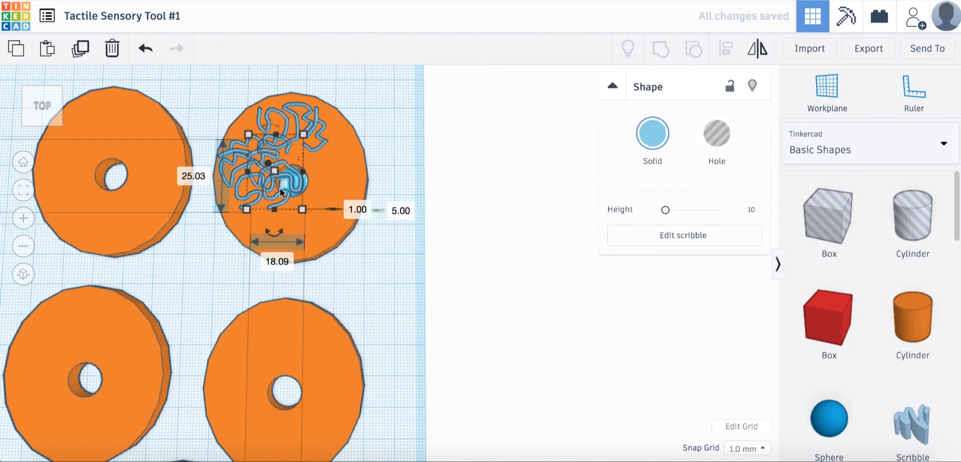
pyautogui.moveTo(274, 163)
pyautogui.mouseDown()
pyautogui.moveTo(343, 188)
pyautogui.moveTo(337, 173)
pyautogui.mouseUp()
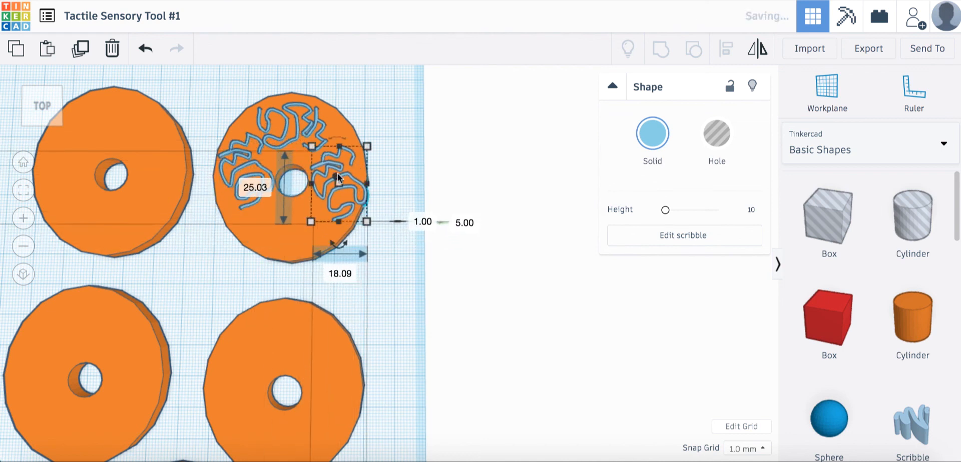
pyautogui.moveTo(332, 247)
pyautogui.moveTo(329, 242)
pyautogui.mouseDown()
pyautogui.moveTo(375, 239)
pyautogui.moveTo(386, 215)
pyautogui.moveTo(330, 113)
pyautogui.moveTo(354, 114)
pyautogui.mouseUp()
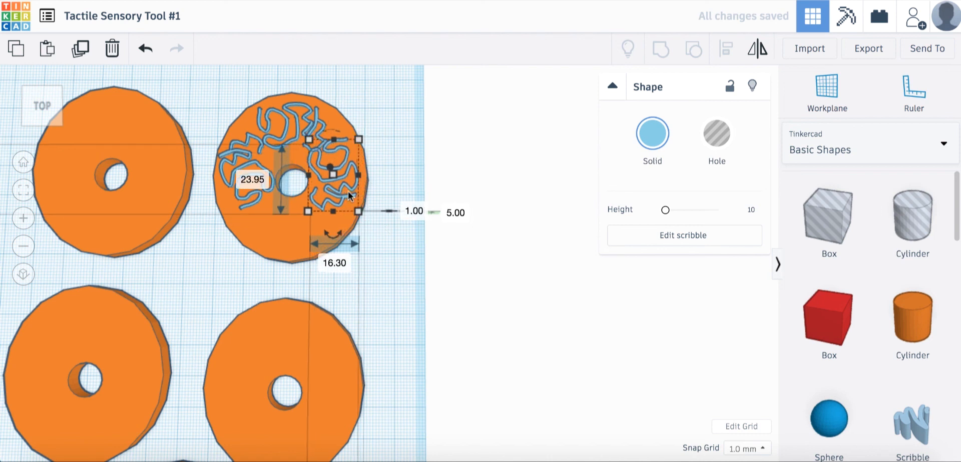
pyautogui.click(393, 188)
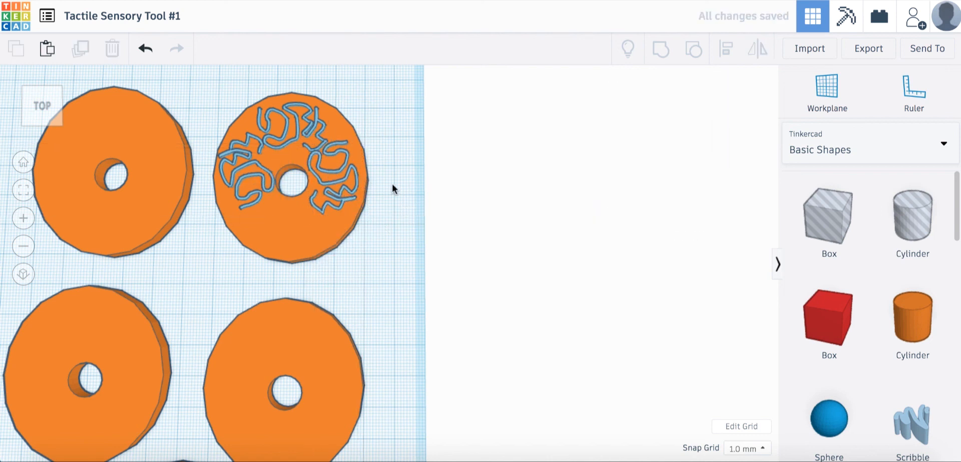
pyautogui.hotkey('ctrl', 'v')
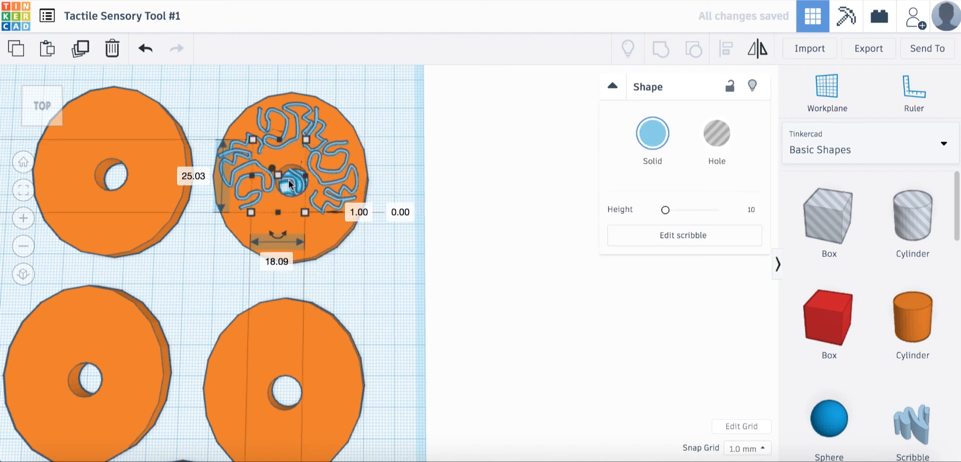
pyautogui.hotkey('ctrl', 'z')
pyautogui.click(332, 189)
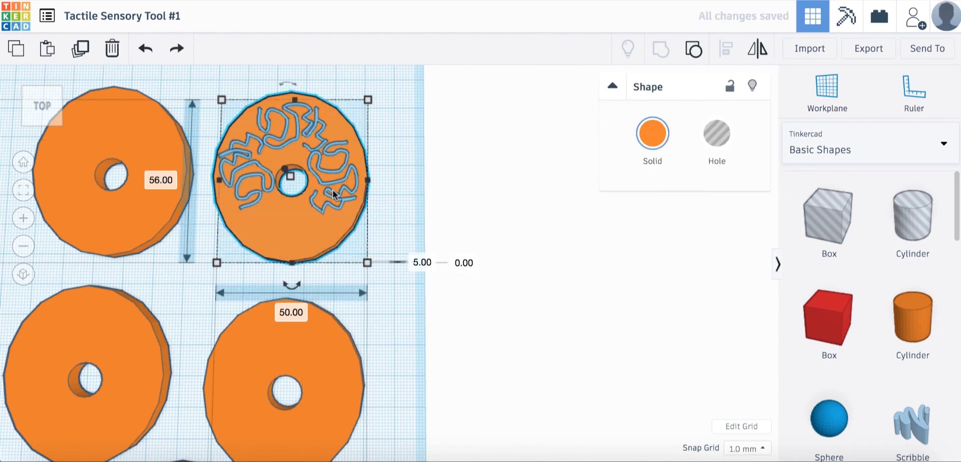
# Duplicate the scribble right of the hole, rotate the copy 42°, move it below the hole and turn it further to fit the disc's lower edge.
pyautogui.click(328, 194)
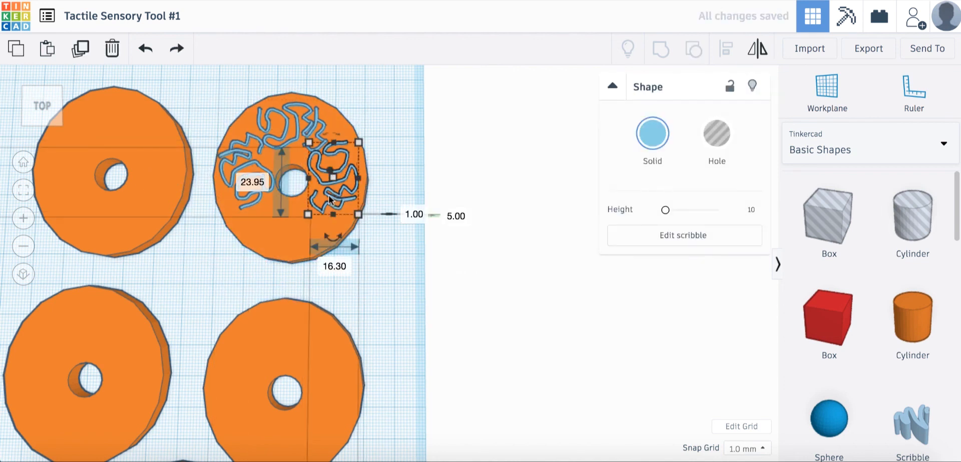
pyautogui.moveTo(328, 194); pyautogui.dragTo(353, 195)
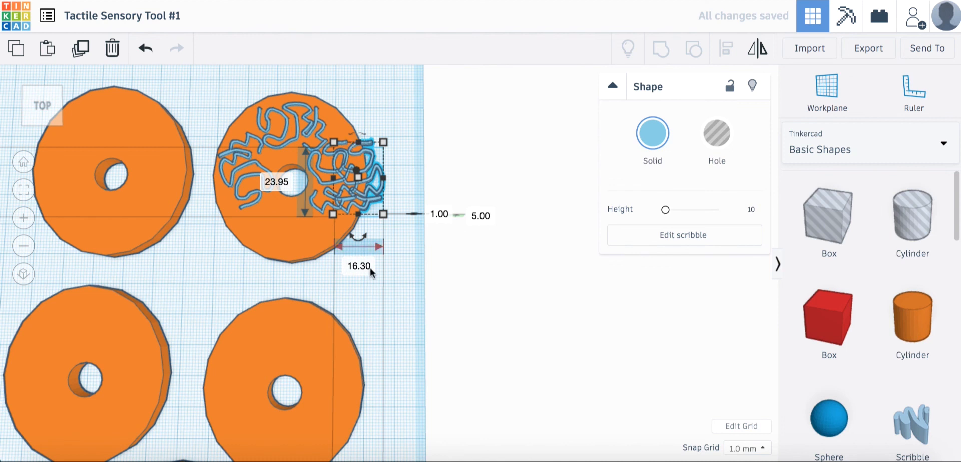
pyautogui.click(331, 241)
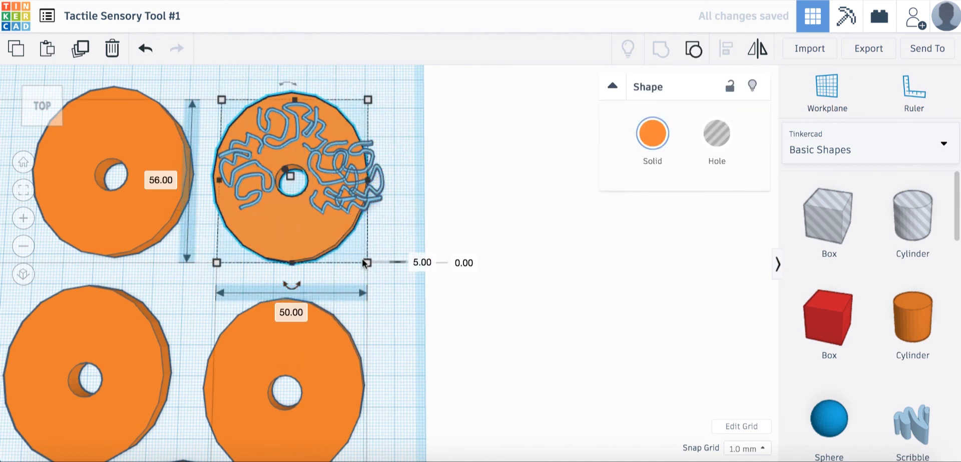
pyautogui.click(373, 196)
pyautogui.click(374, 199)
pyautogui.moveTo(364, 231); pyautogui.dragTo(320, 221)
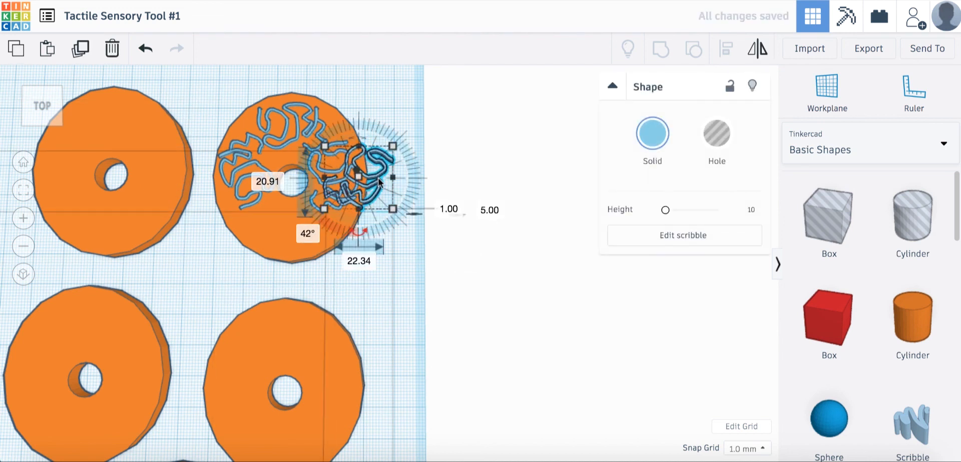
pyautogui.moveTo(373, 189)
pyautogui.mouseDown()
pyautogui.moveTo(314, 216)
pyautogui.moveTo(305, 236)
pyautogui.mouseUp()
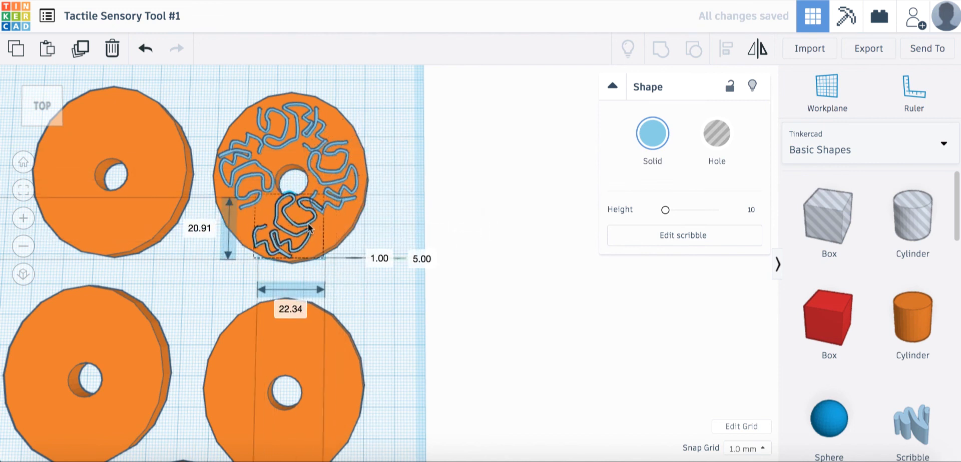
pyautogui.moveTo(288, 288)
pyautogui.mouseDown()
pyautogui.moveTo(254, 270)
pyautogui.moveTo(236, 237)
pyautogui.moveTo(236, 248)
pyautogui.mouseUp()
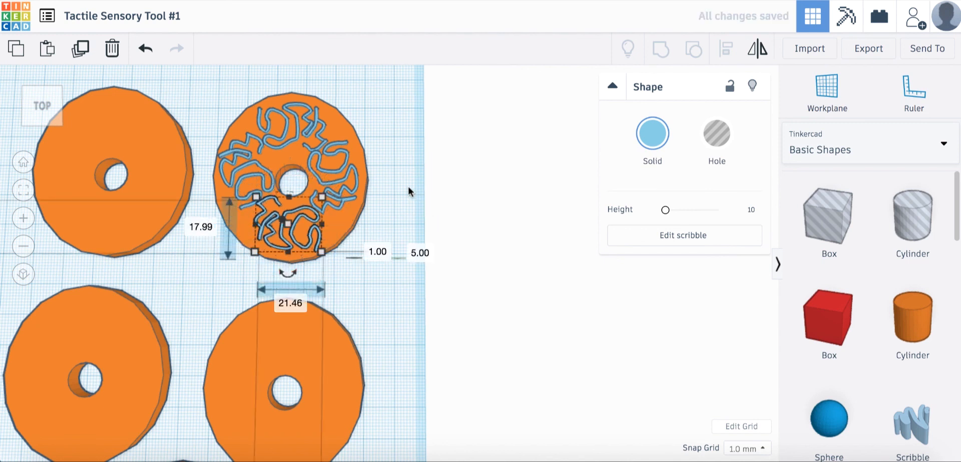
# Group the raised scribbles with the upper-right holed disc into one solid shape.
pyautogui.click(386, 190)
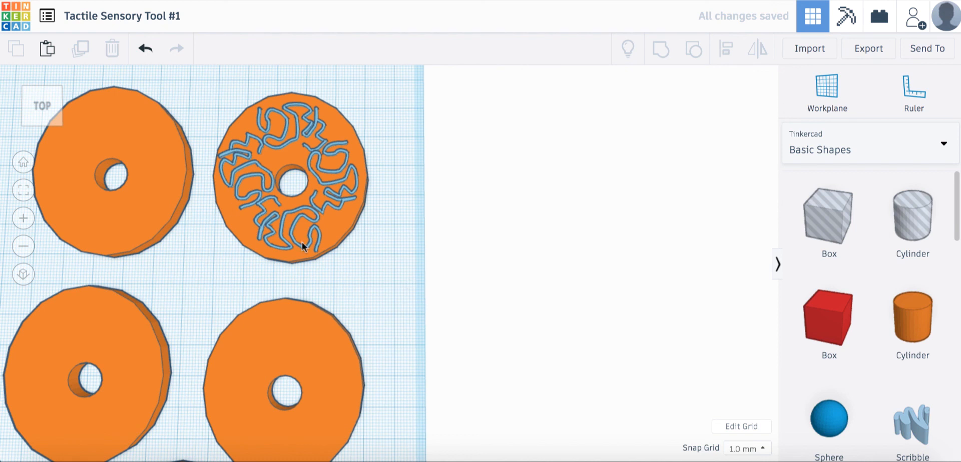
pyautogui.click(235, 156)
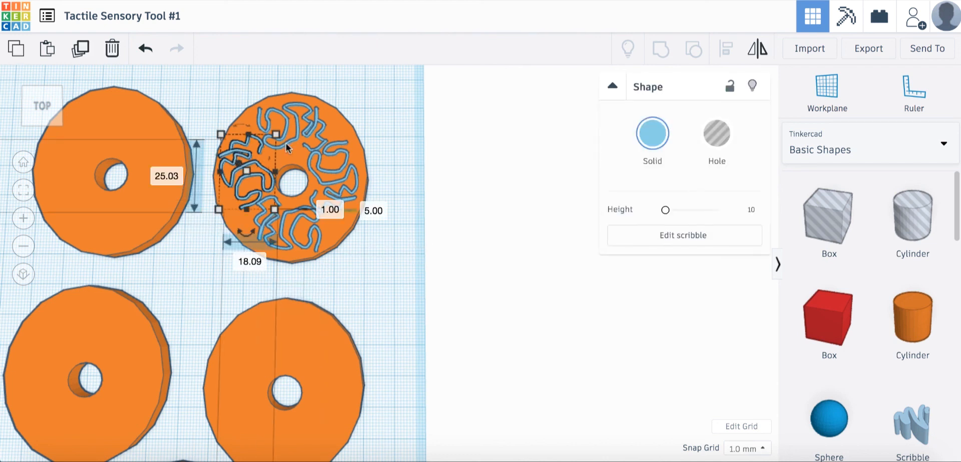
pyautogui.keyDown('shift'); pyautogui.click(319, 150); pyautogui.keyUp('shift')
pyautogui.keyDown('shift'); pyautogui.click(319, 236); pyautogui.keyUp('shift')
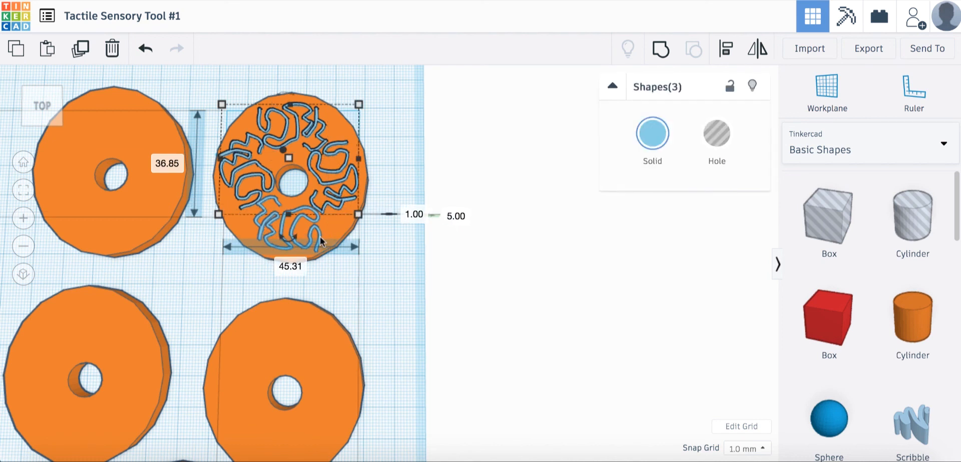
pyautogui.keyDown('shift'); pyautogui.click(318, 237); pyautogui.keyUp('shift')
pyautogui.keyDown('shift'); pyautogui.click(314, 233); pyautogui.keyUp('shift')
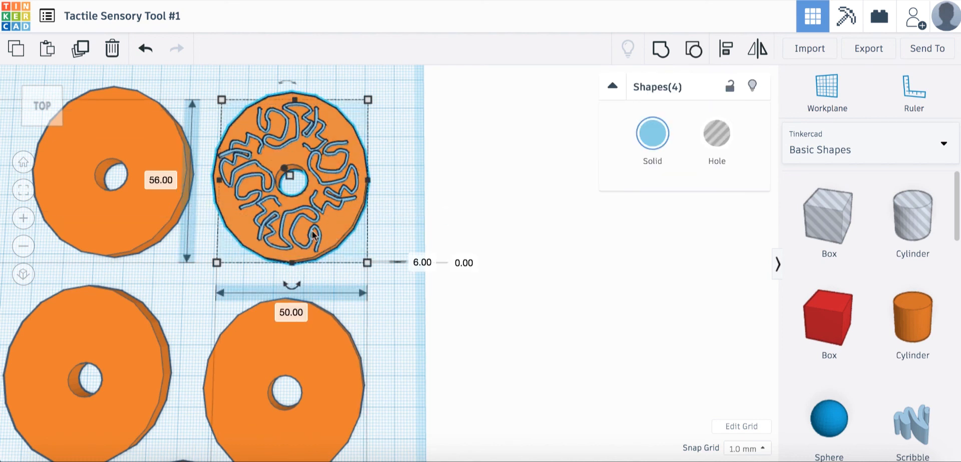
pyautogui.click(659, 50)
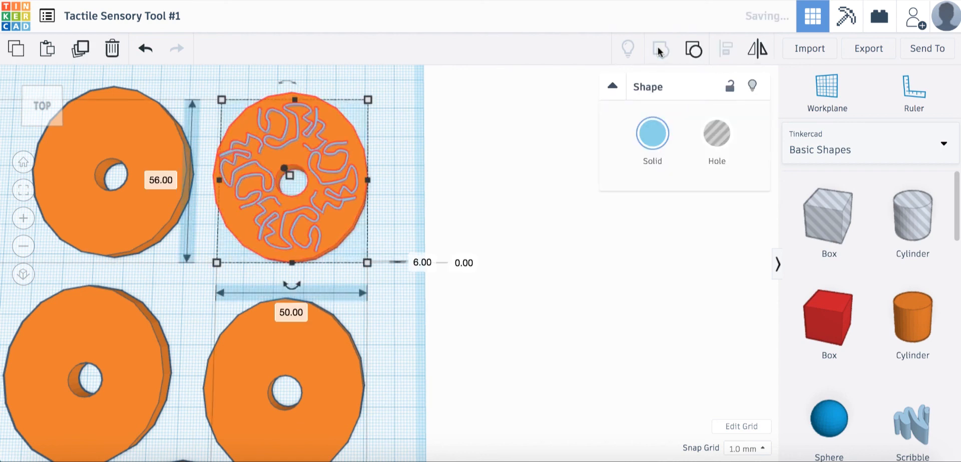
pyautogui.click(391, 221)
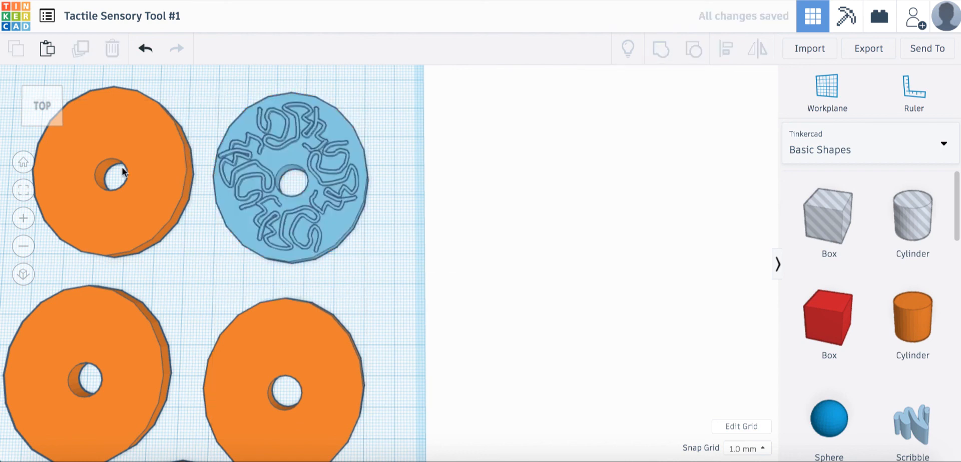
# Examine the scribble-textured disc and the overall layout of plates and discs from different angles and distances.
pyautogui.click(46, 113)
pyautogui.moveTo(46, 111); pyautogui.dragTo(31, 104)
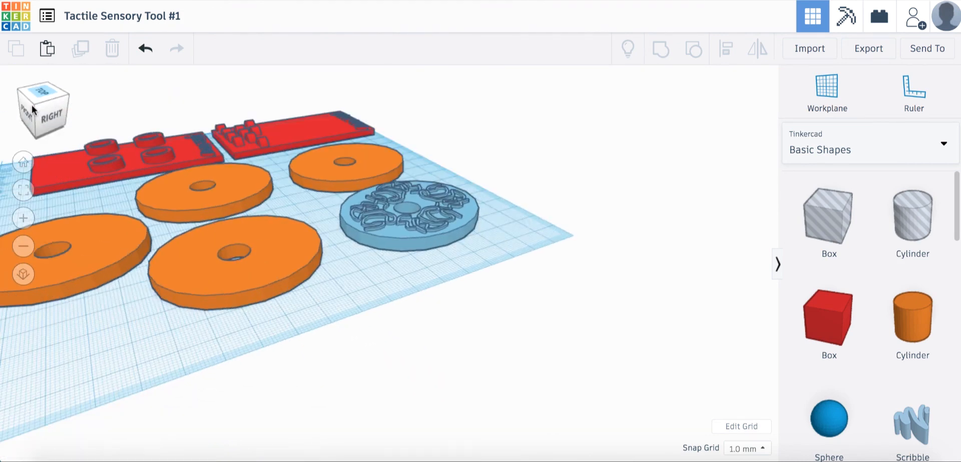
pyautogui.click(32, 104)
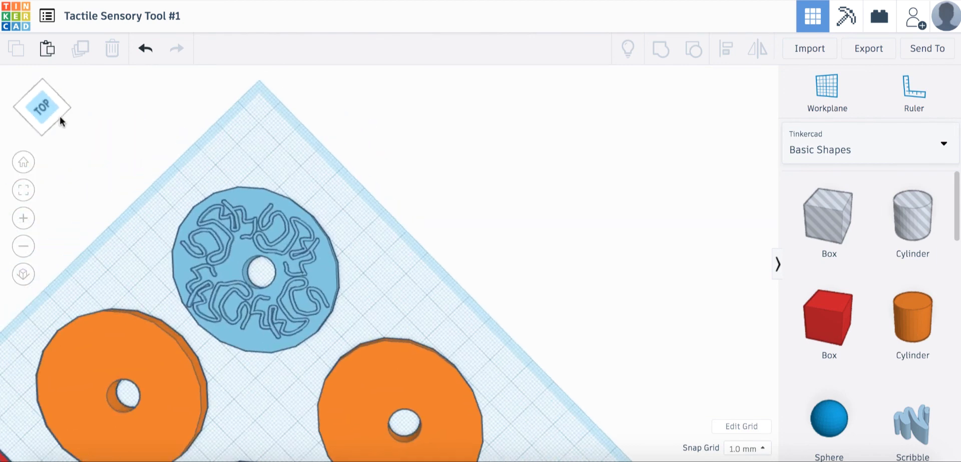
pyautogui.moveTo(59, 116); pyautogui.dragTo(29, 132)
pyautogui.moveTo(175, 292); pyautogui.dragTo(308, 325)
pyautogui.scroll(5, 139, 316)
pyautogui.scroll(-5, 138, 320)
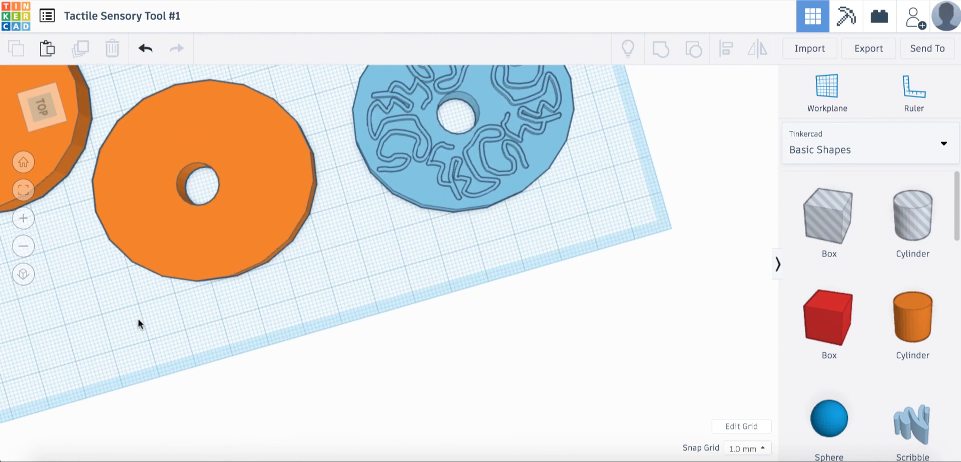
pyautogui.scroll(-5, 137, 317)
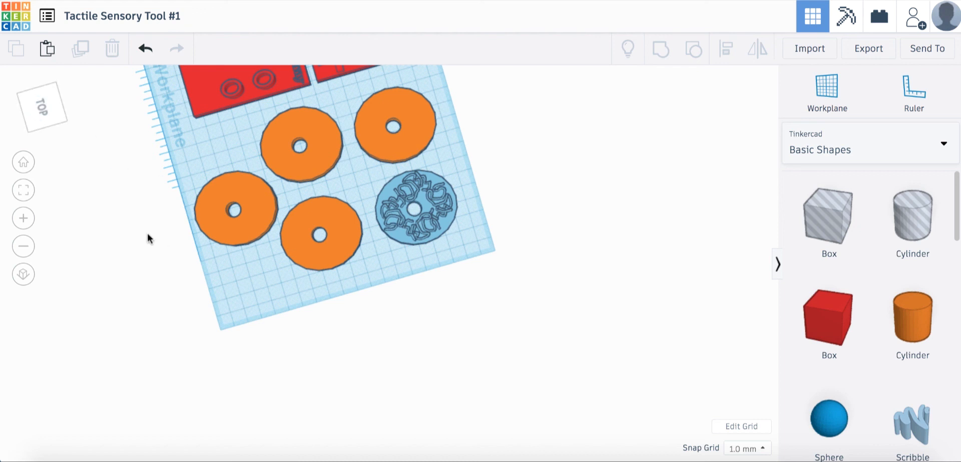
pyautogui.scroll(-3, 150, 241)
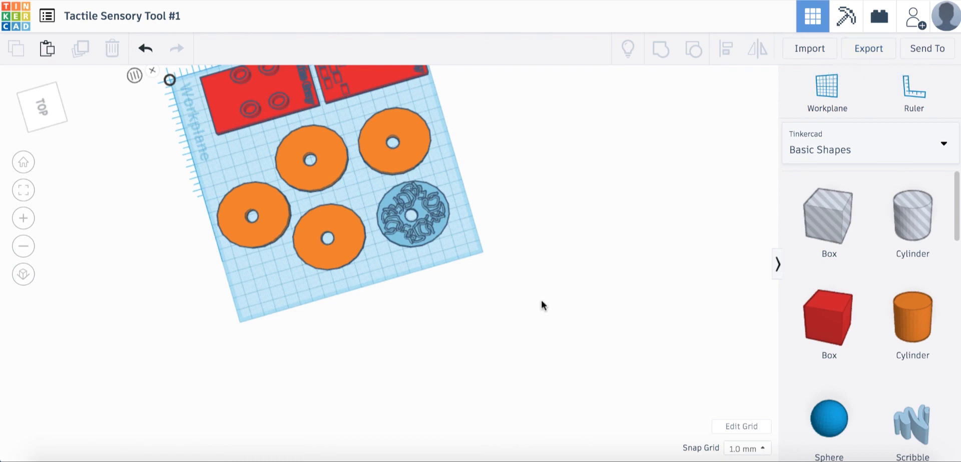
# Export everything in the design as an STL file for 3D printing and fit the whole design in view.
pyautogui.click(861, 53)
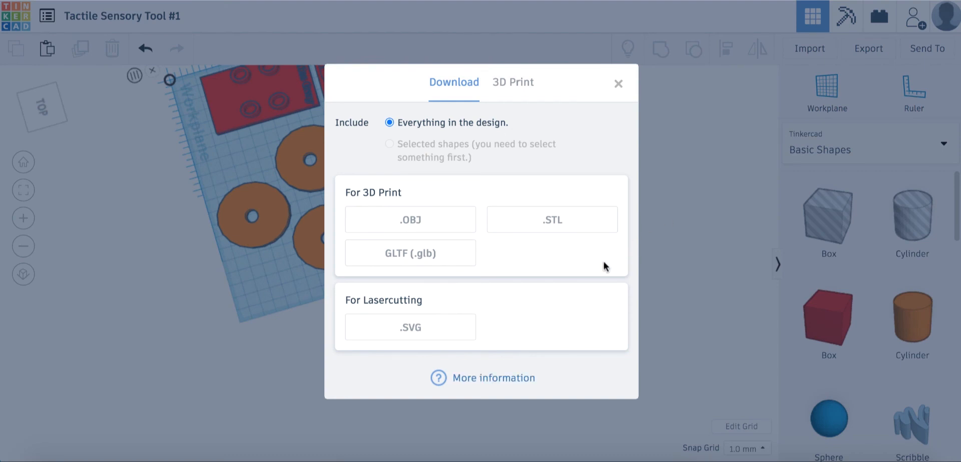
pyautogui.click(564, 222)
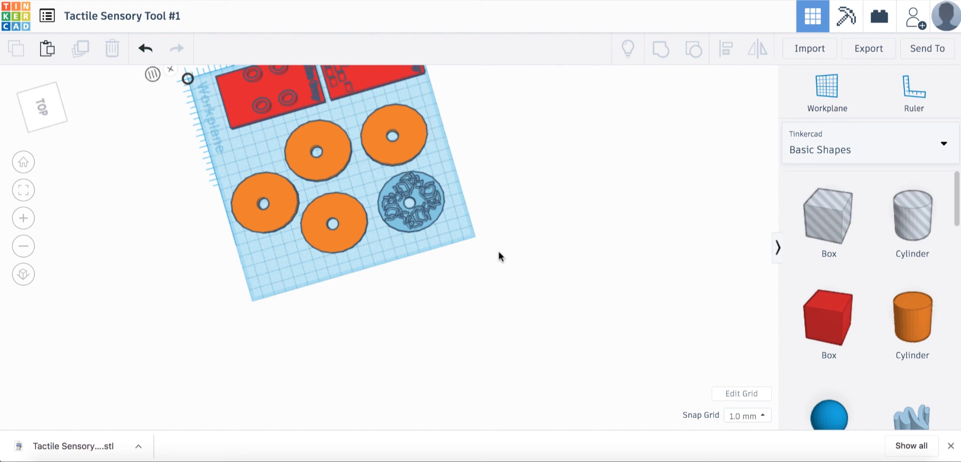
pyautogui.click(26, 199)
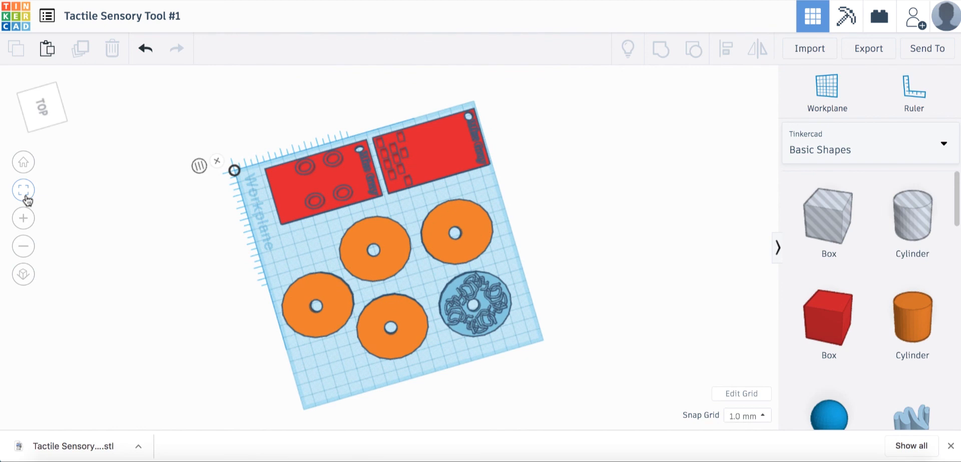
# Return to the list of recent designs, create a new 3D design and browse its Basic Shapes library.
pyautogui.click(24, 21)
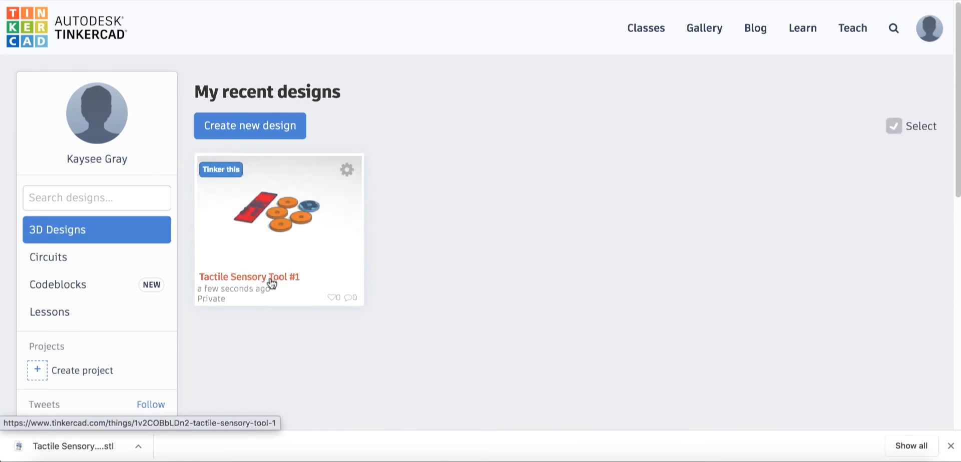
pyautogui.click(253, 133)
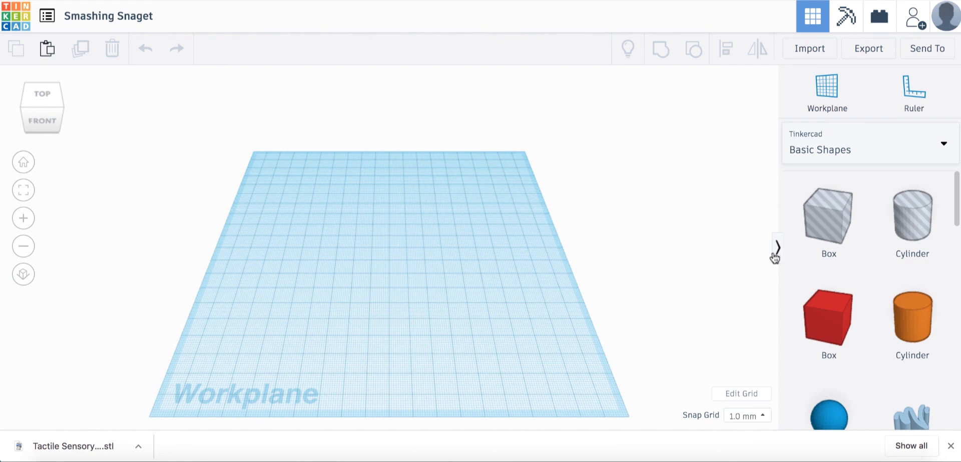
pyautogui.scroll(-6, 825, 295)
pyautogui.scroll(-2, 842, 307)
pyautogui.scroll(1, 841, 300)
pyautogui.scroll(-2, 896, 354)
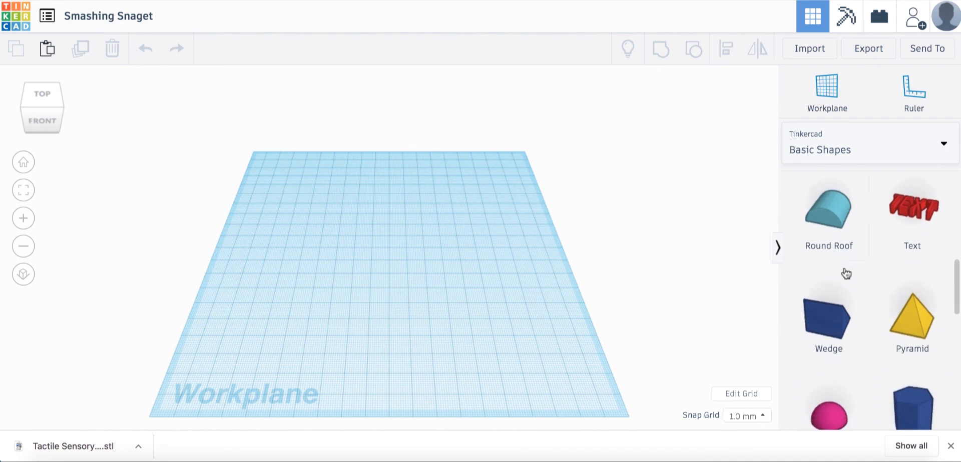
pyautogui.scroll(8, 838, 261)
pyautogui.scroll(-2, 851, 278)
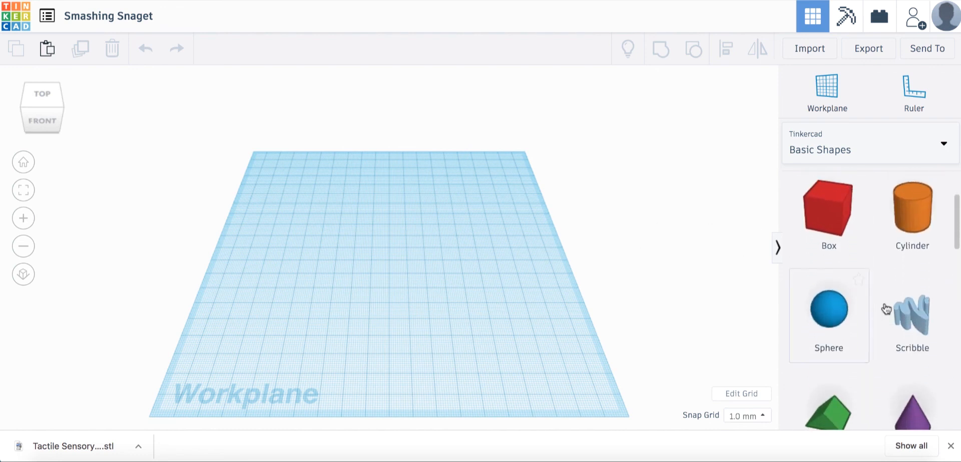